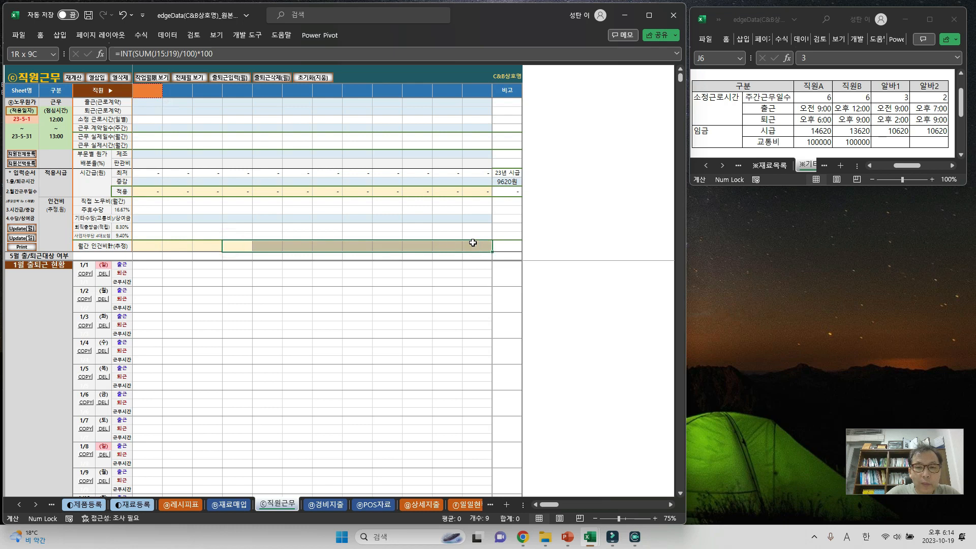
{"action": "left_click_drag", "start_coordinate": [140, 245], "coordinate": [472, 248]}
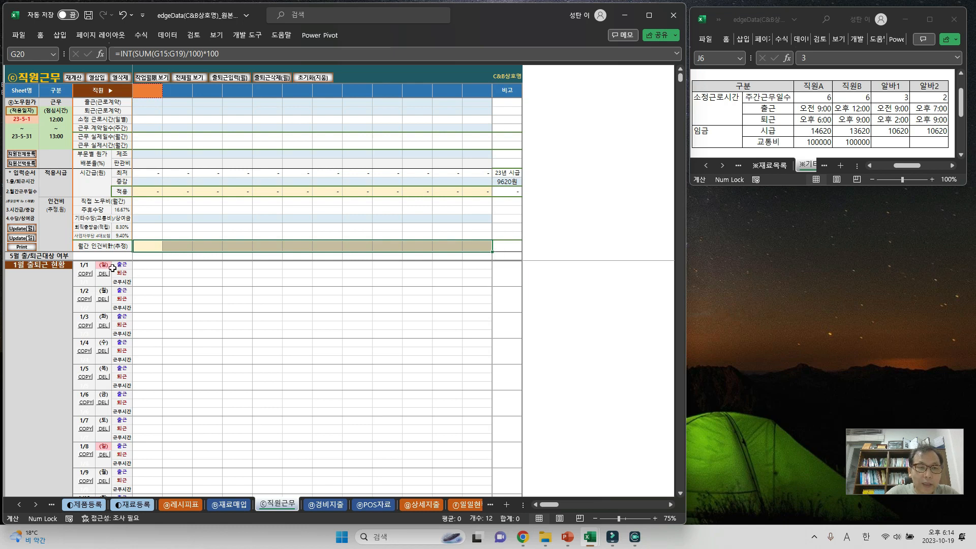
{"action": "mouse_move", "coordinate": [200, 239]}
{"action": "left_mouse_down"}
{"action": "mouse_move", "coordinate": [333, 259]}
{"action": "mouse_move", "coordinate": [198, 252]}
{"action": "left_mouse_up"}
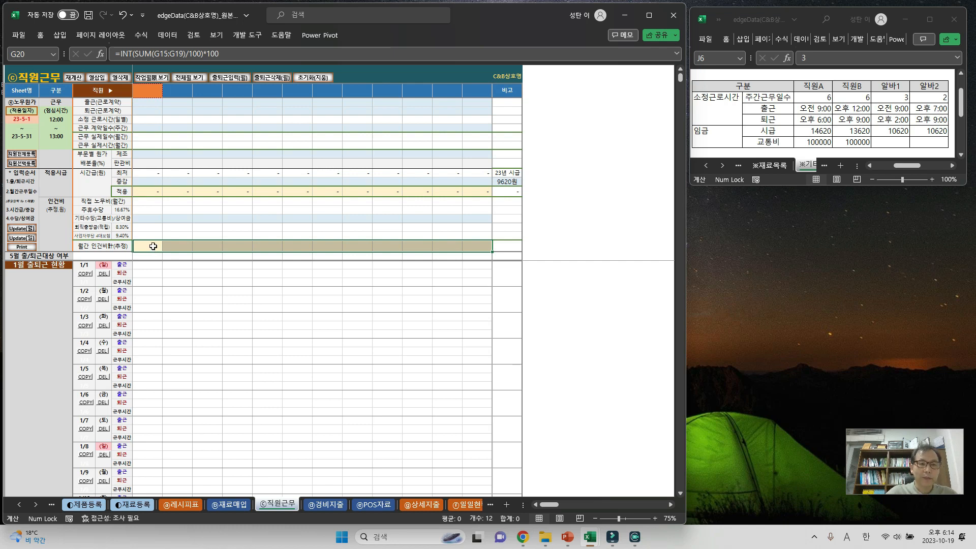
{"action": "left_click_drag", "start_coordinate": [153, 245], "coordinate": [468, 248]}
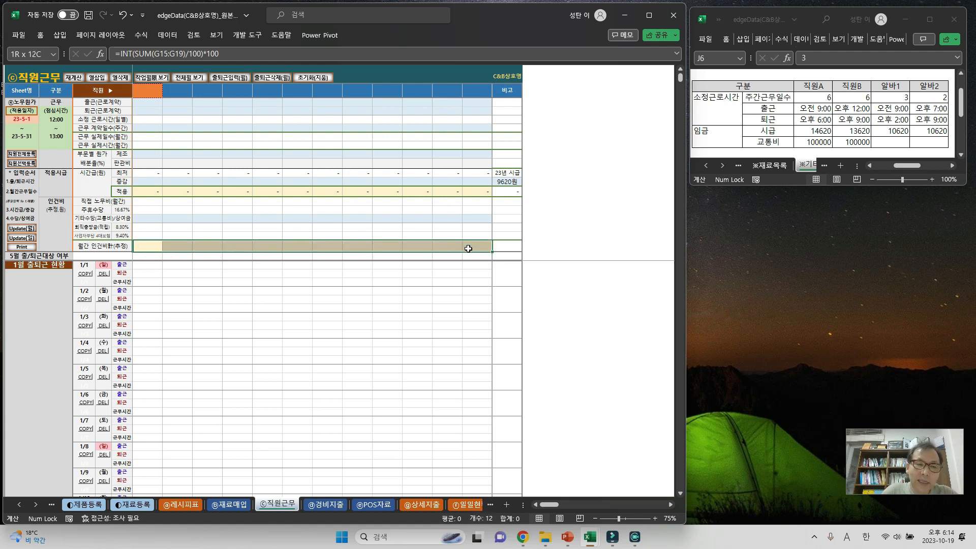
{"action": "left_click_drag", "start_coordinate": [468, 248], "coordinate": [468, 247]}
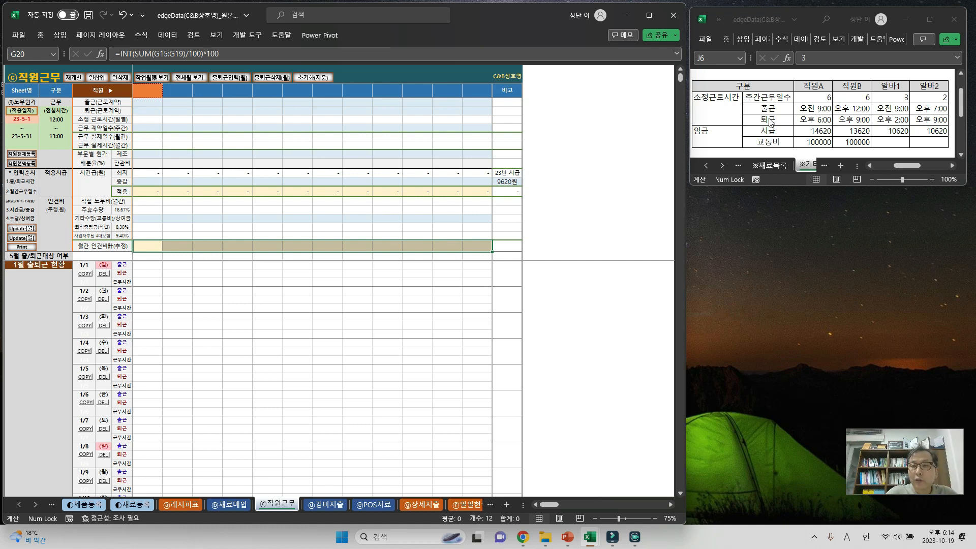
{"action": "left_click", "coordinate": [817, 90]}
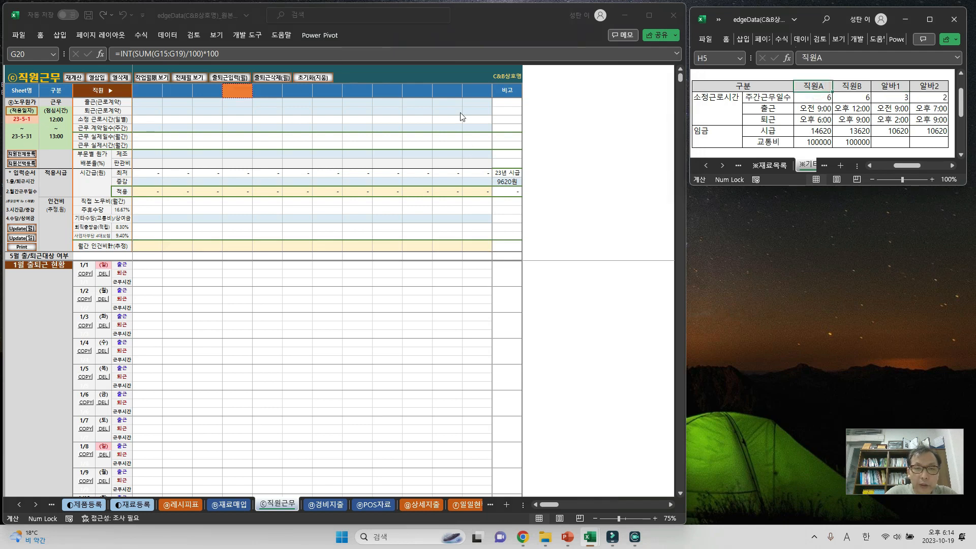
{"action": "left_click", "coordinate": [508, 256]}
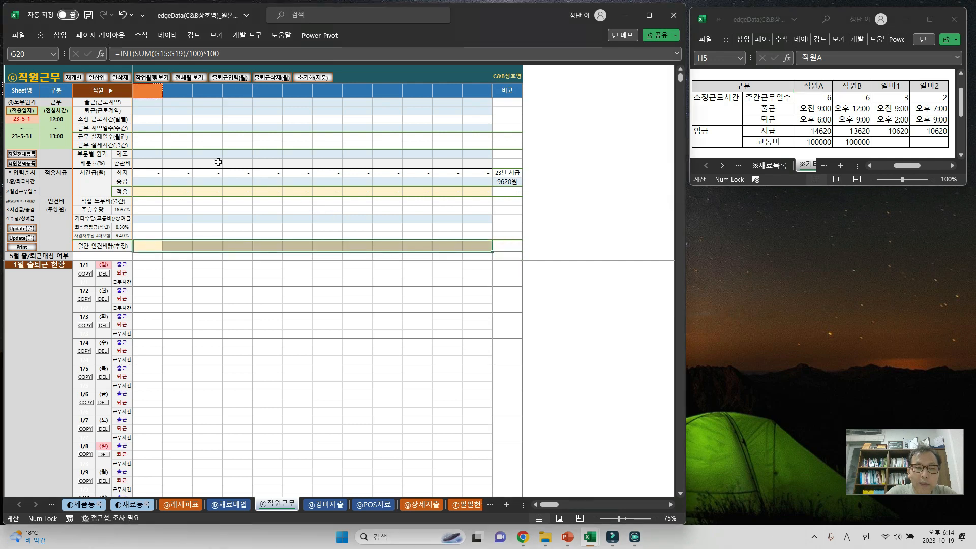
Step: Copy the staff headings 직원A, 직원B, 알바1 and 알바2 from the reference workbook and paste them as values into the 직원 row from G3
{"action": "left_click", "coordinate": [782, 115]}
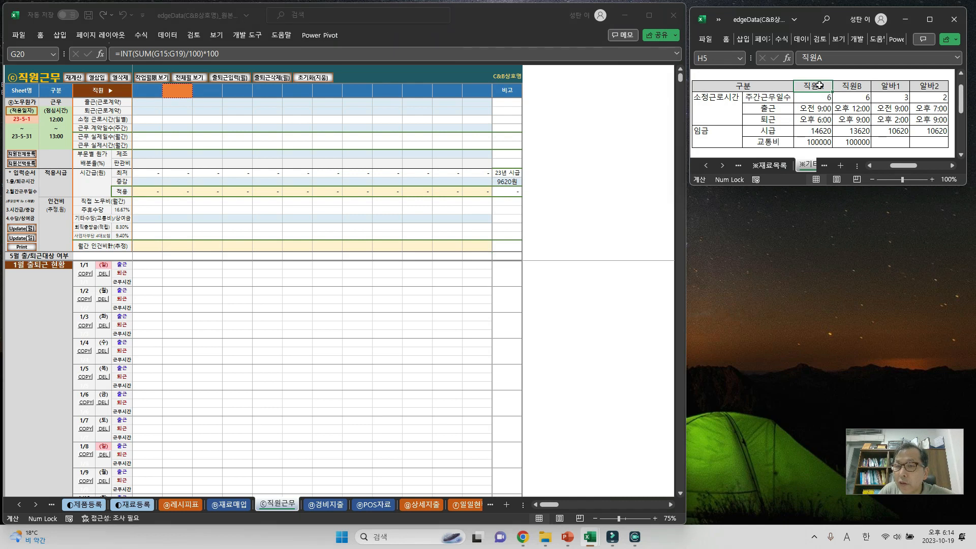
{"action": "left_click_drag", "start_coordinate": [819, 85], "coordinate": [922, 89]}
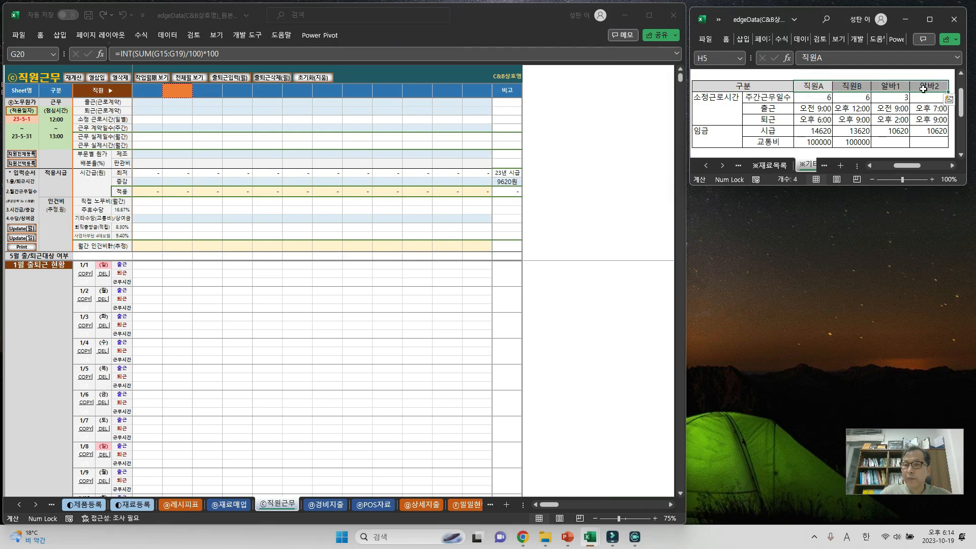
{"action": "key", "text": "ctrl+c"}
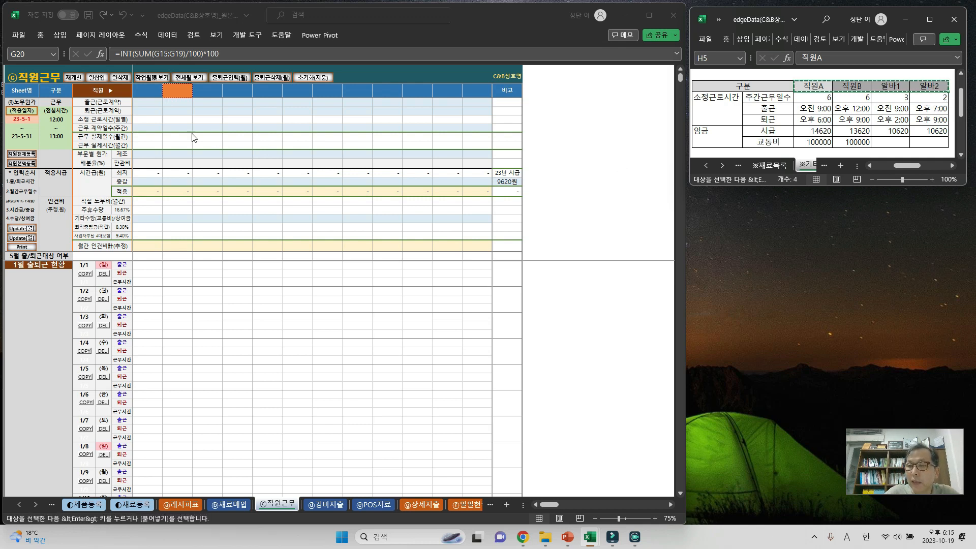
{"action": "left_click", "coordinate": [148, 90]}
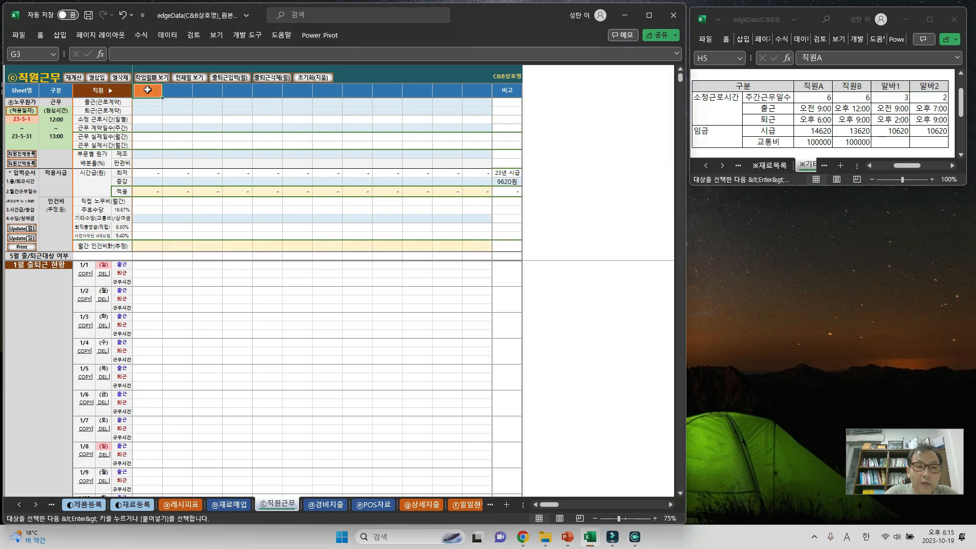
{"action": "right_click", "coordinate": [147, 90]}
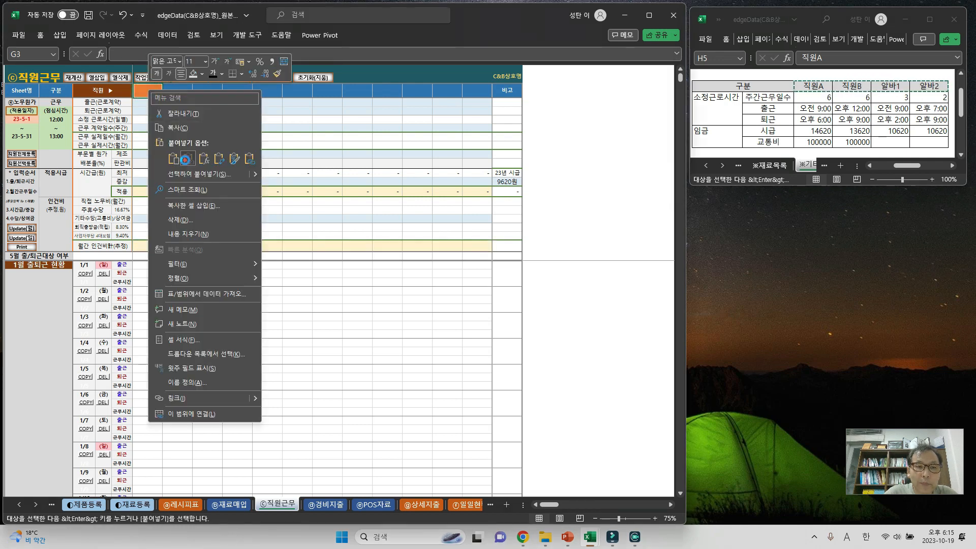
{"action": "left_click", "coordinate": [185, 159]}
Step: Copy all four staff members' 출근 and 퇴근 times from the reference table and paste them as values into the contract time rows from G4
{"action": "left_click", "coordinate": [809, 113]}
{"action": "left_click", "coordinate": [813, 109]}
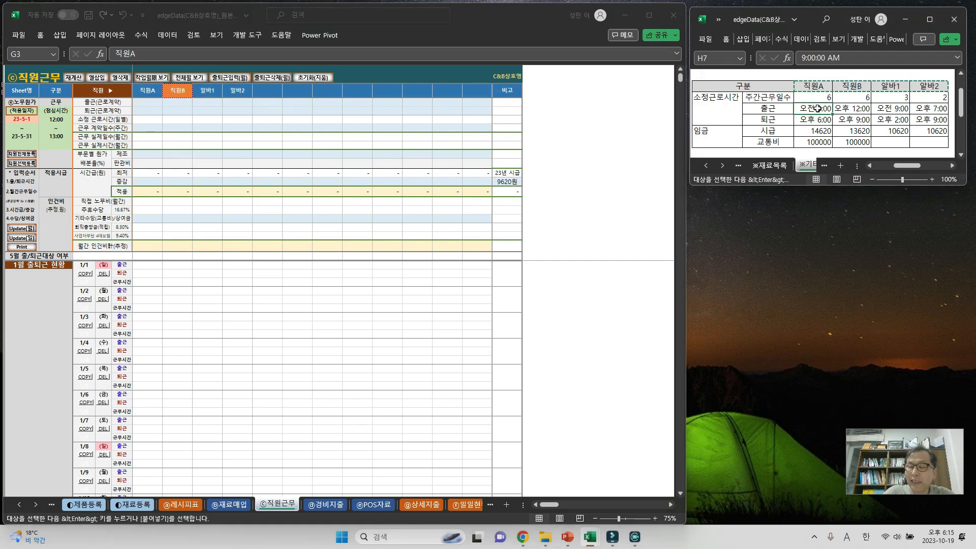
{"action": "left_click_drag", "start_coordinate": [819, 112], "coordinate": [920, 120]}
{"action": "key", "text": "ctrl+c"}
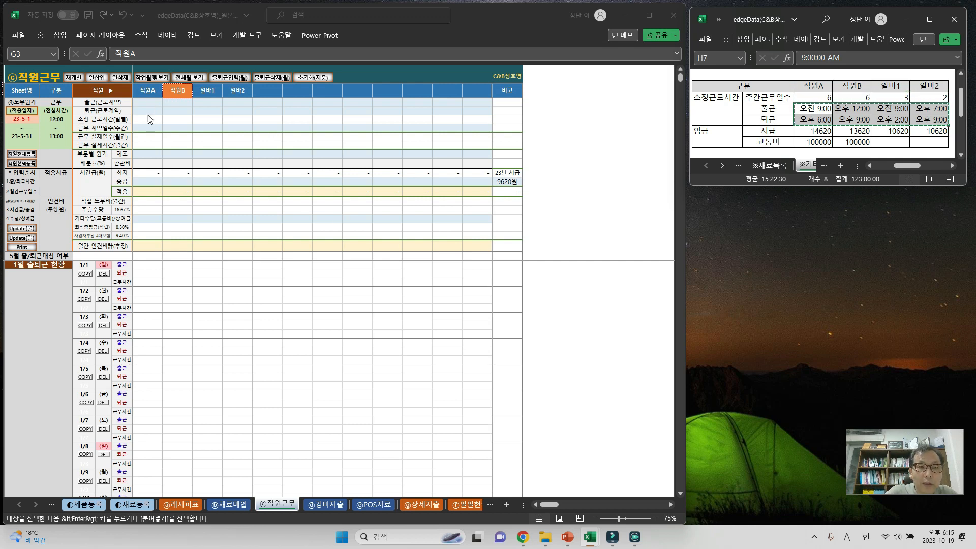
{"action": "left_click", "coordinate": [147, 102]}
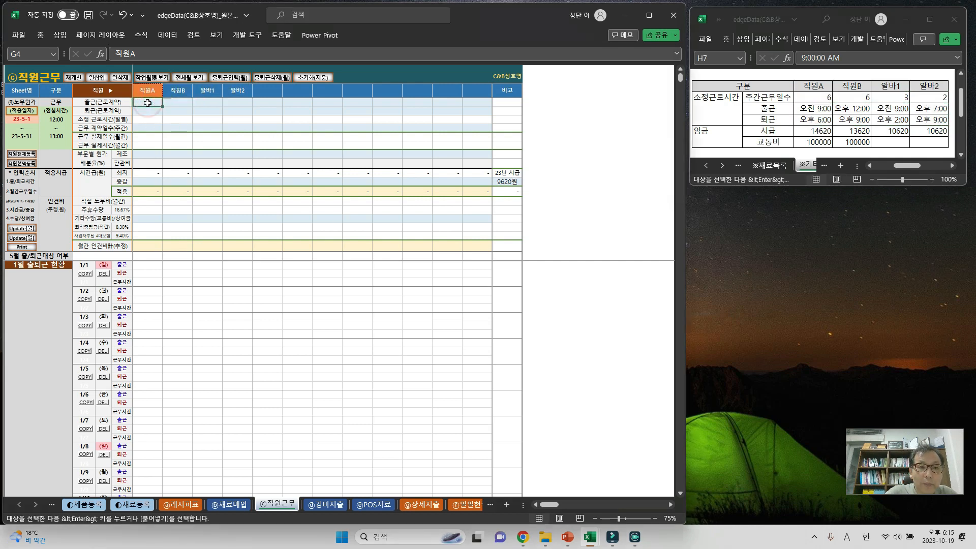
{"action": "right_click", "coordinate": [148, 103]}
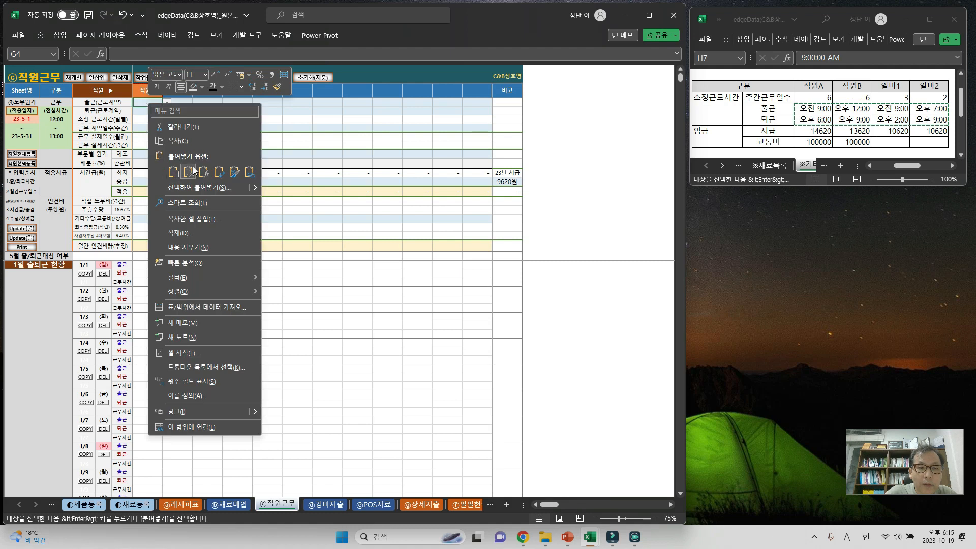
{"action": "left_click", "coordinate": [188, 173]}
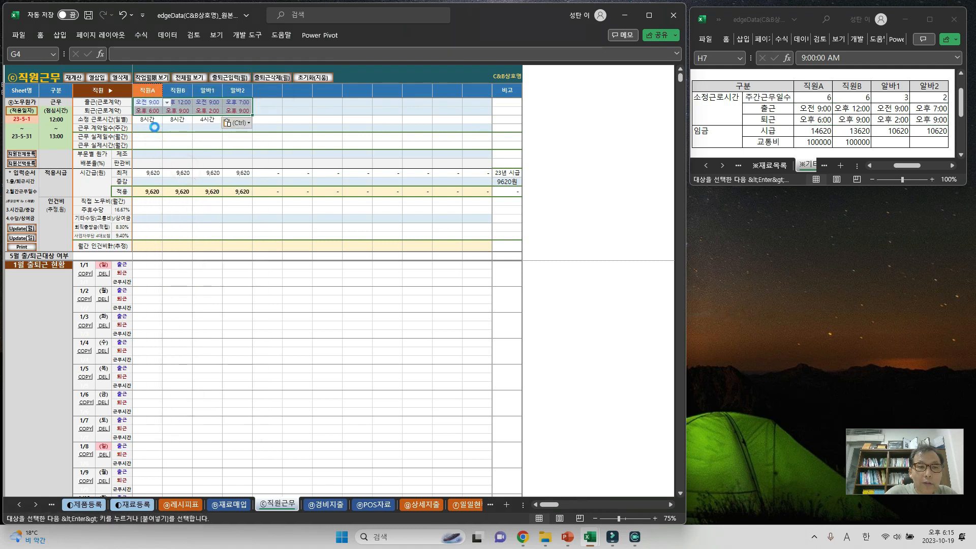
Step: Choose 09:00 as 직원A's contract start time and 18:00 as the end time
{"action": "left_click", "coordinate": [166, 102]}
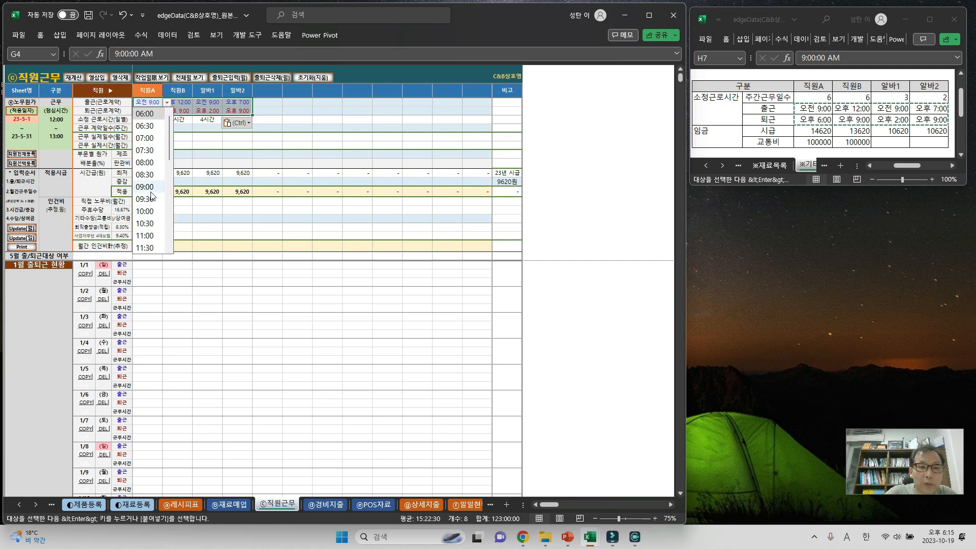
{"action": "left_click", "coordinate": [145, 186]}
{"action": "left_click", "coordinate": [152, 109]}
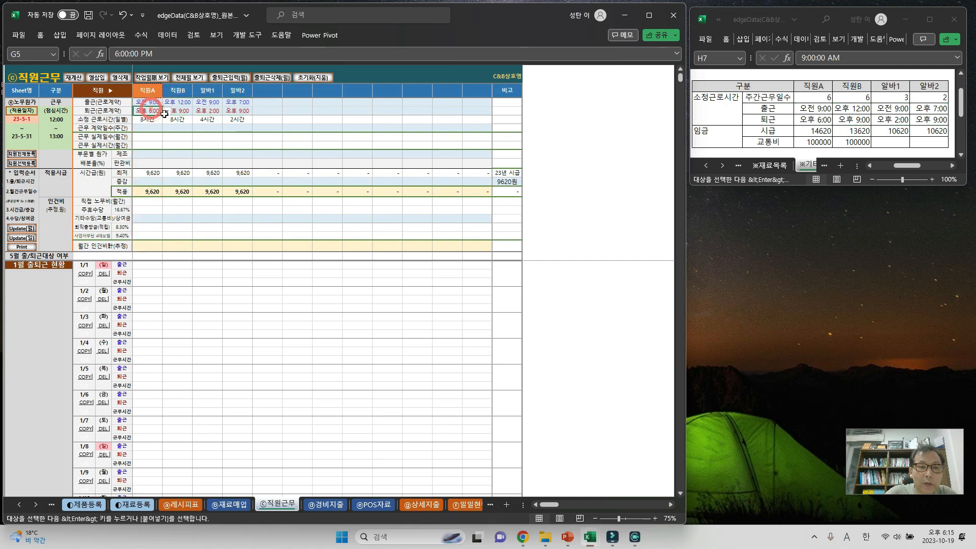
{"action": "left_click", "coordinate": [166, 111]}
{"action": "scroll", "coordinate": [171, 242], "scroll_direction": "down", "scroll_amount": 4}
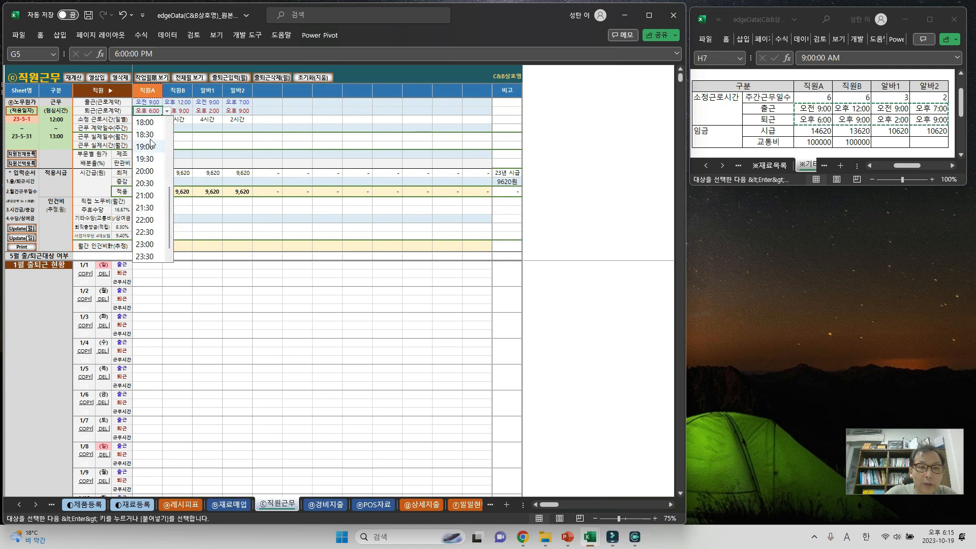
{"action": "left_click", "coordinate": [155, 123]}
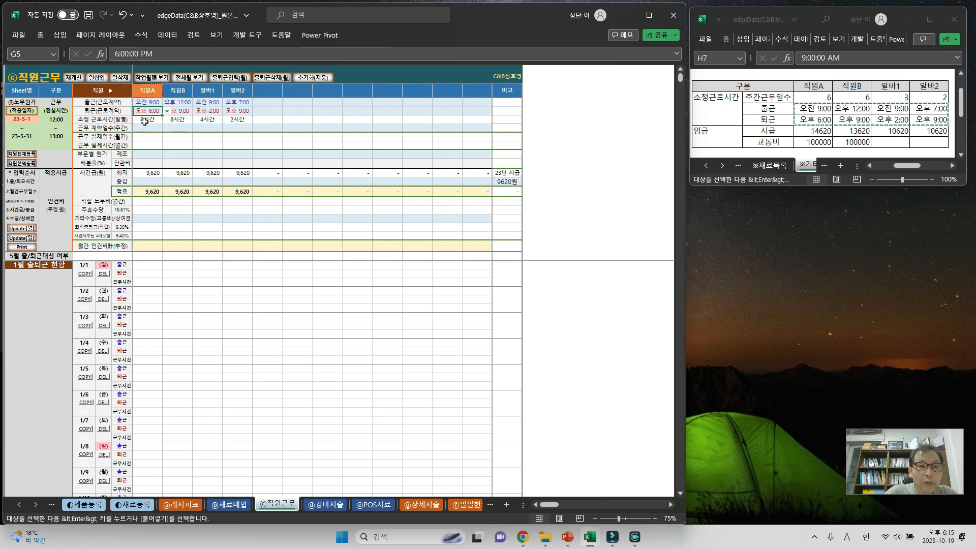
{"action": "left_click_drag", "start_coordinate": [145, 122], "coordinate": [229, 121]}
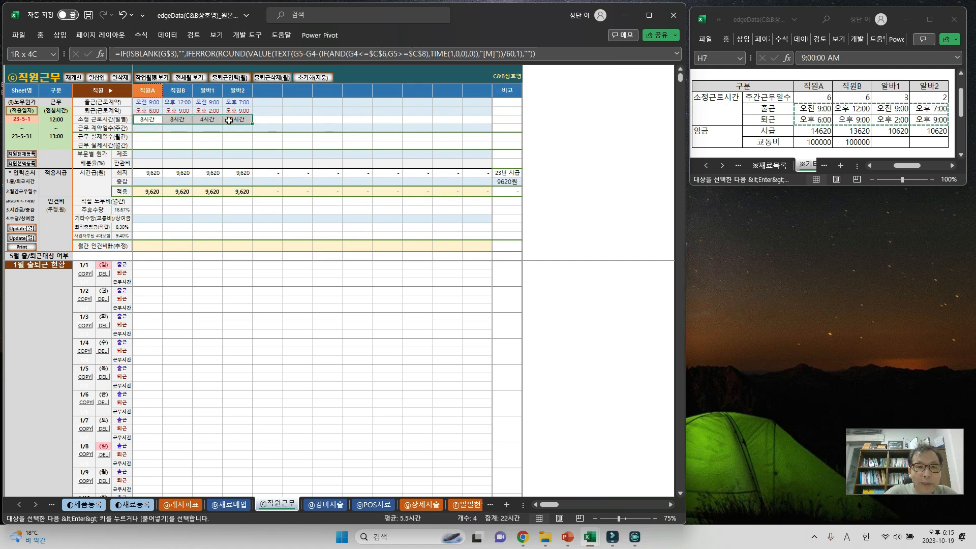
Step: Copy the 주간근무일수 values 6, 6, 3 and 2 and paste them as values into the 근무 계약일수(주간) row from G7
{"action": "left_click", "coordinate": [815, 95]}
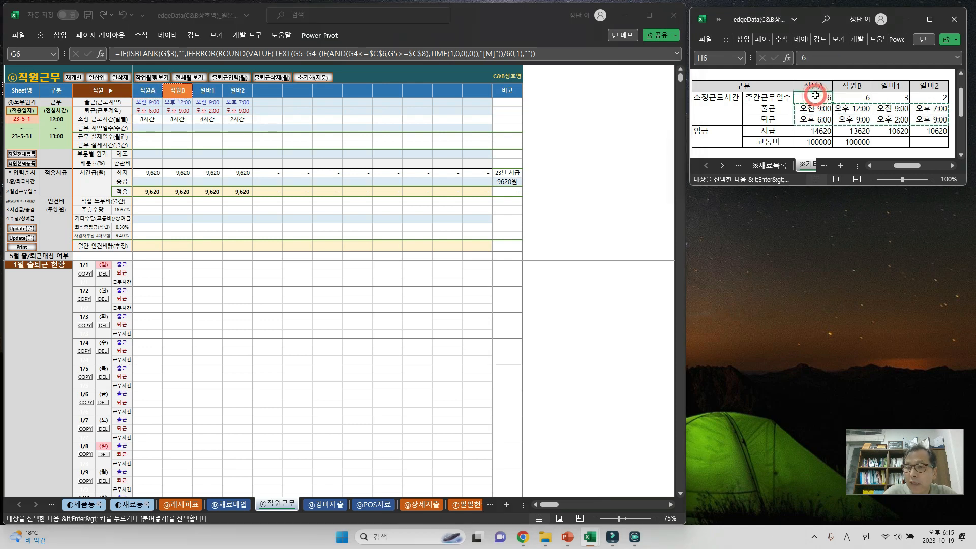
{"action": "left_click_drag", "start_coordinate": [825, 96], "coordinate": [924, 99]}
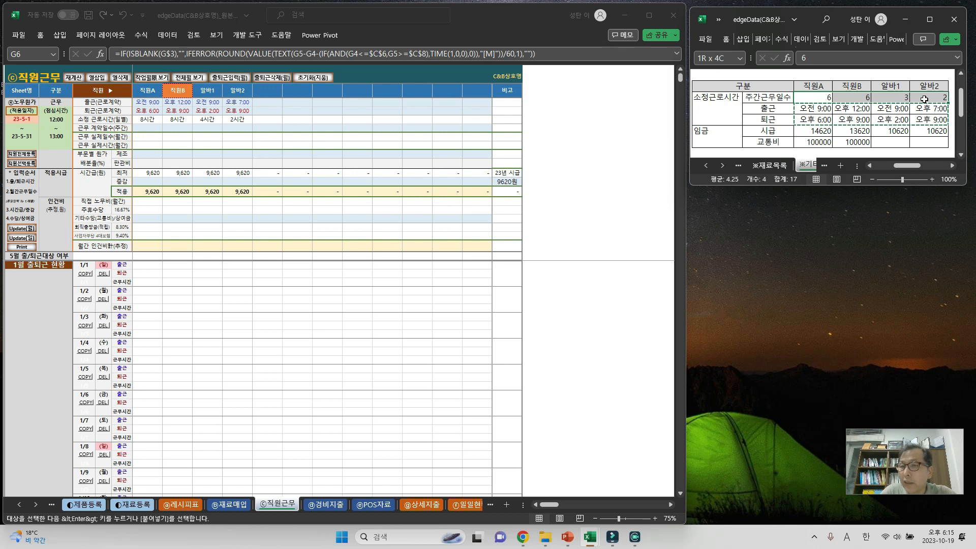
{"action": "left_click_drag", "start_coordinate": [924, 99], "coordinate": [924, 96]}
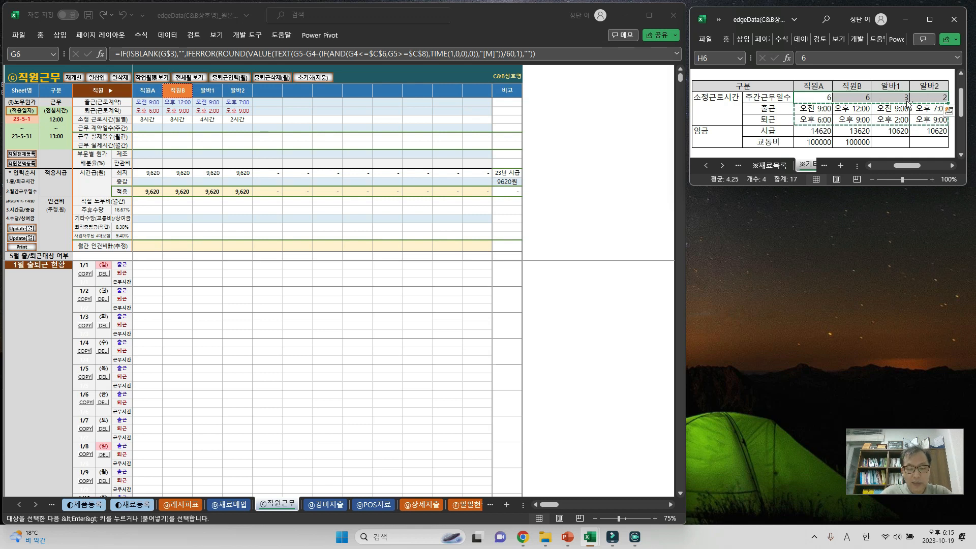
{"action": "key", "text": "ctrl+c"}
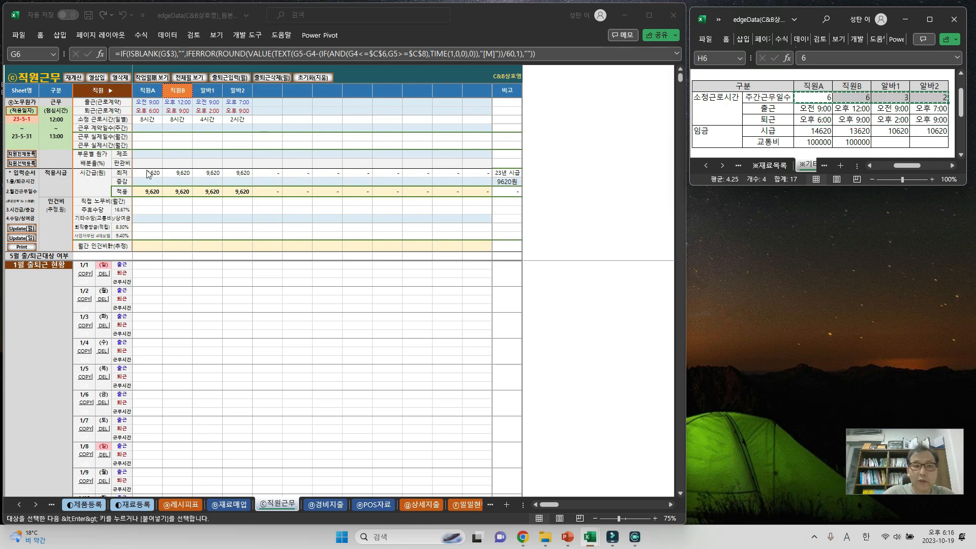
{"action": "left_click", "coordinate": [146, 129]}
{"action": "key", "text": "ctrl+v"}
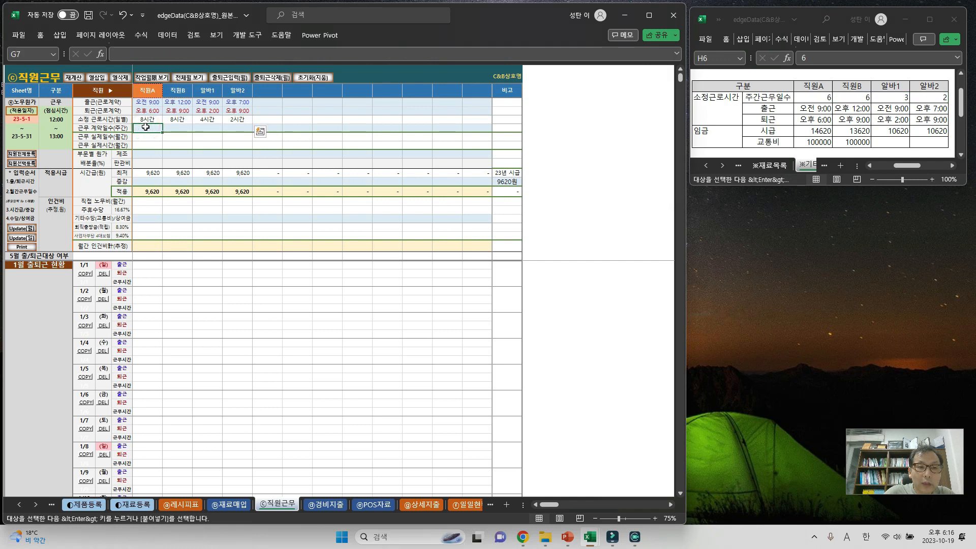
{"action": "right_click", "coordinate": [146, 127]}
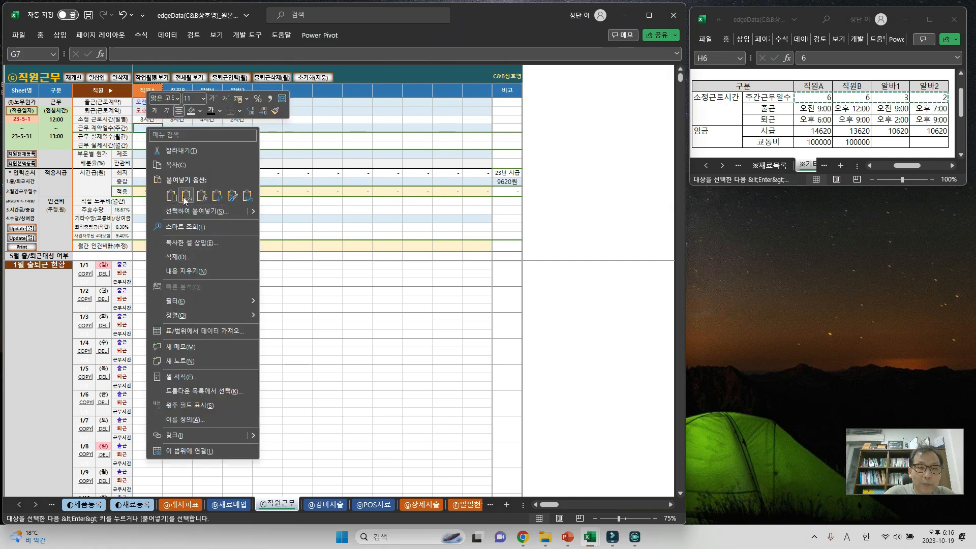
{"action": "left_click", "coordinate": [183, 196]}
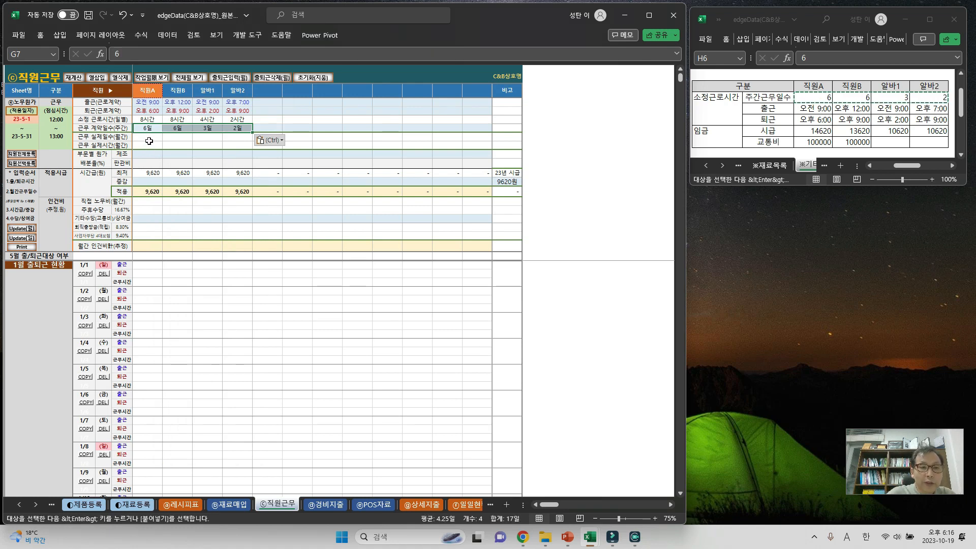
{"action": "left_click_drag", "start_coordinate": [147, 138], "coordinate": [238, 145]}
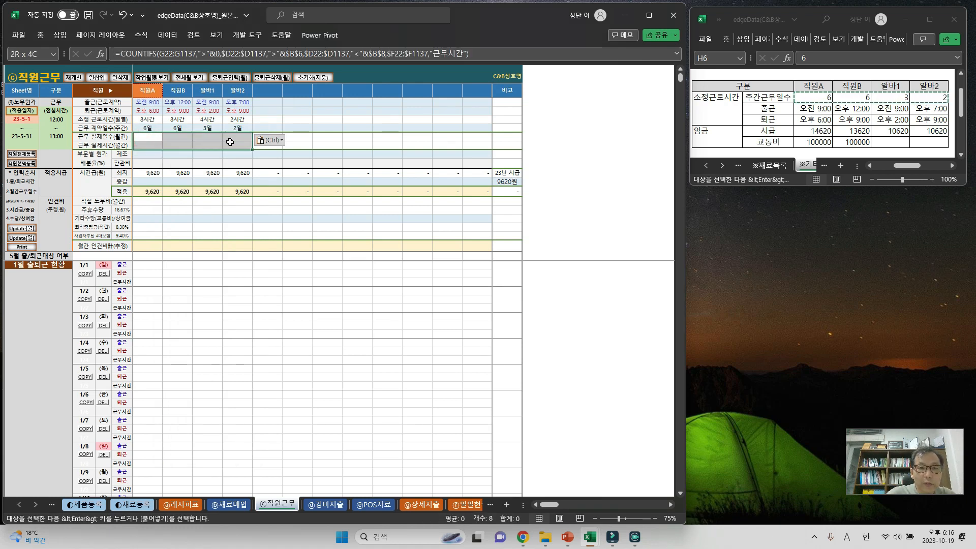
{"action": "left_click_drag", "start_coordinate": [133, 271], "coordinate": [279, 467]}
{"action": "key", "text": "ctrl+v"}
{"action": "left_click", "coordinate": [147, 265]}
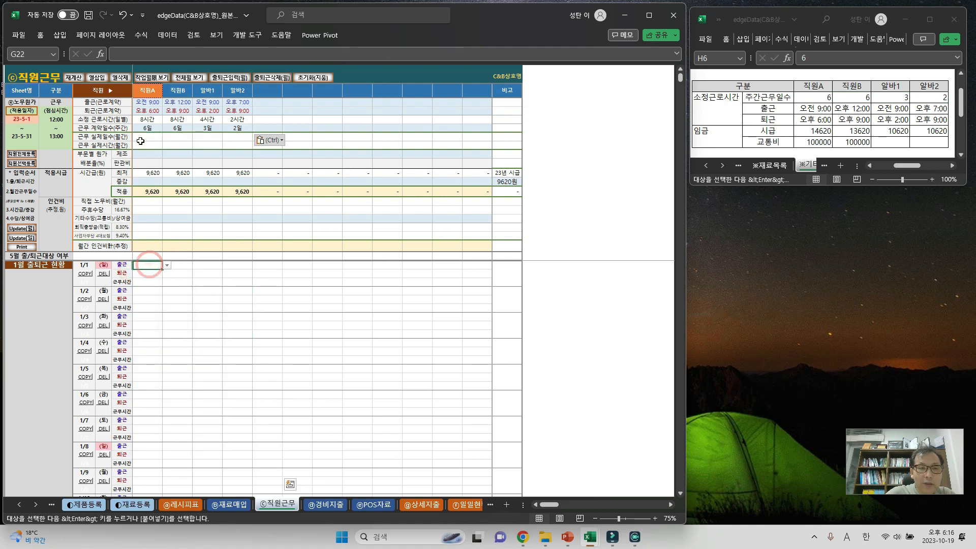
{"action": "left_click_drag", "start_coordinate": [140, 138], "coordinate": [233, 149]}
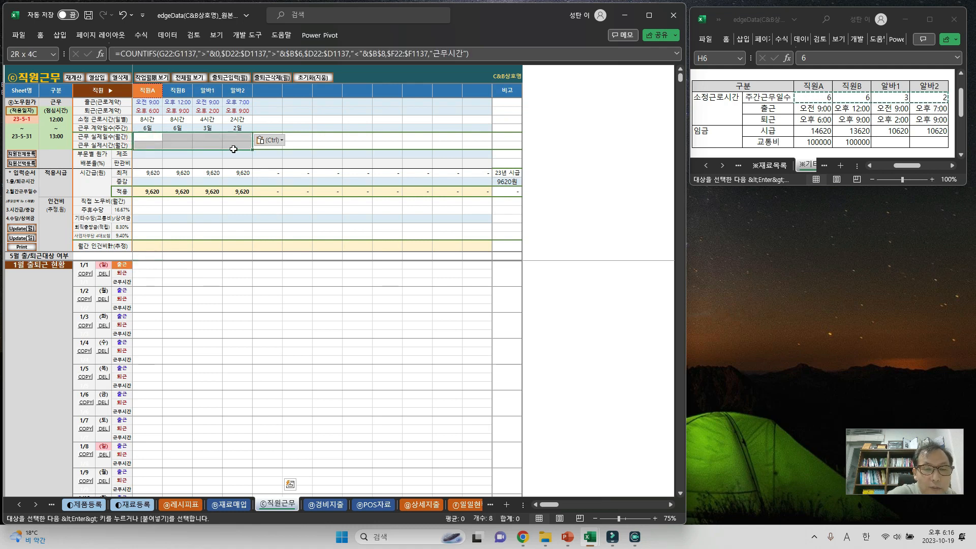
{"action": "left_click_drag", "start_coordinate": [233, 149], "coordinate": [233, 149]}
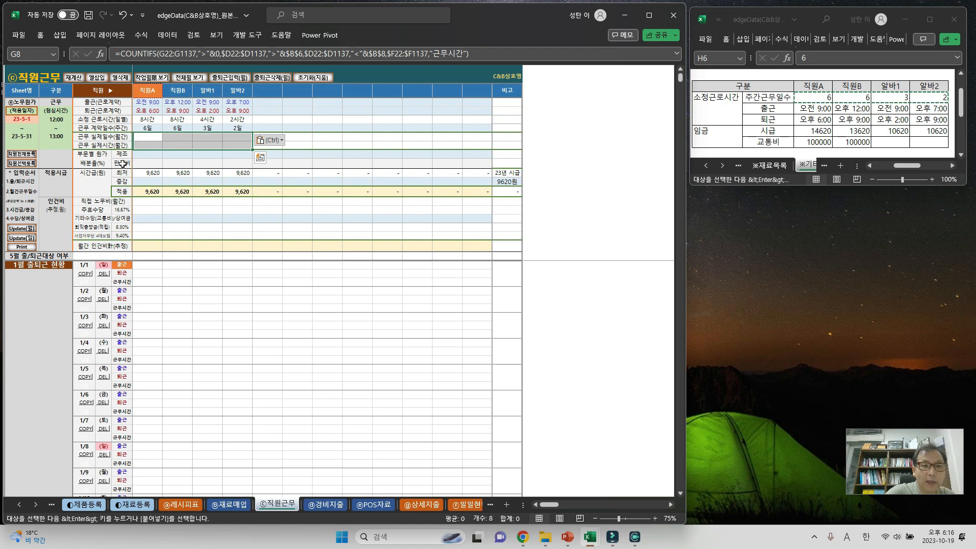
Step: Set the 제조 cost allocation to 80% for 직원A, 직원B and 알바1 and 0% for 알바2, and recalculate the sheet
{"action": "left_click", "coordinate": [150, 153]}
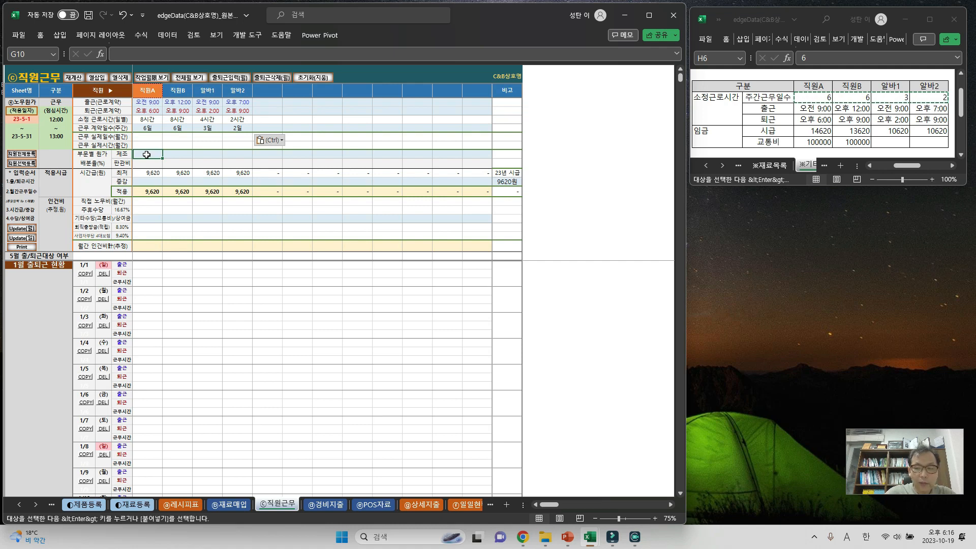
{"action": "key", "text": "Escape"}
{"action": "type", "text": "80%"}
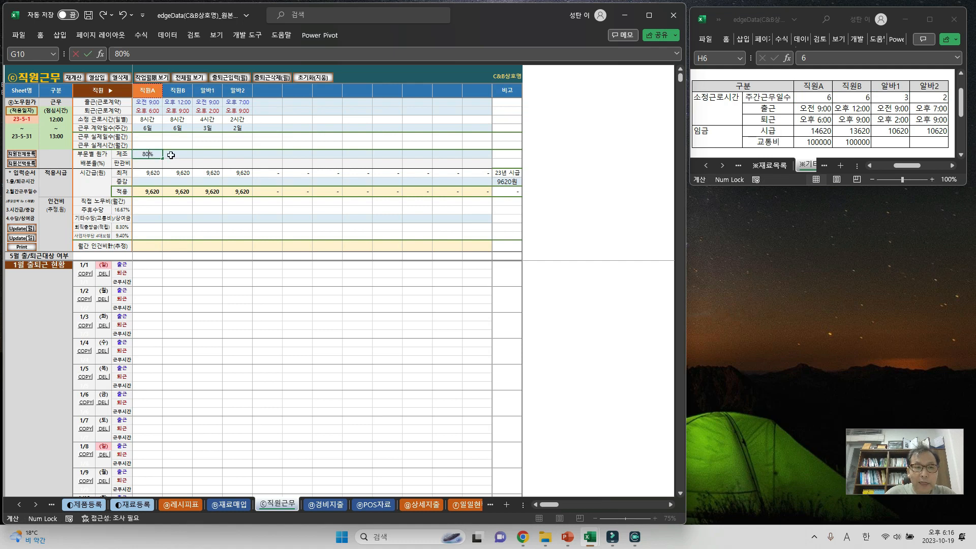
{"action": "left_click", "coordinate": [171, 154]}
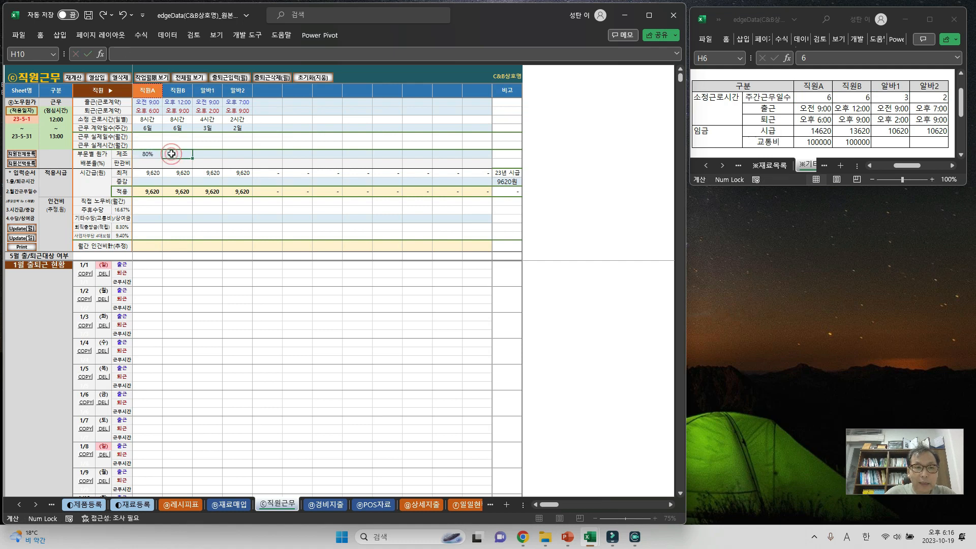
{"action": "type", "text": "80%"}
{"action": "left_click", "coordinate": [202, 154]}
{"action": "type", "text": "80%"}
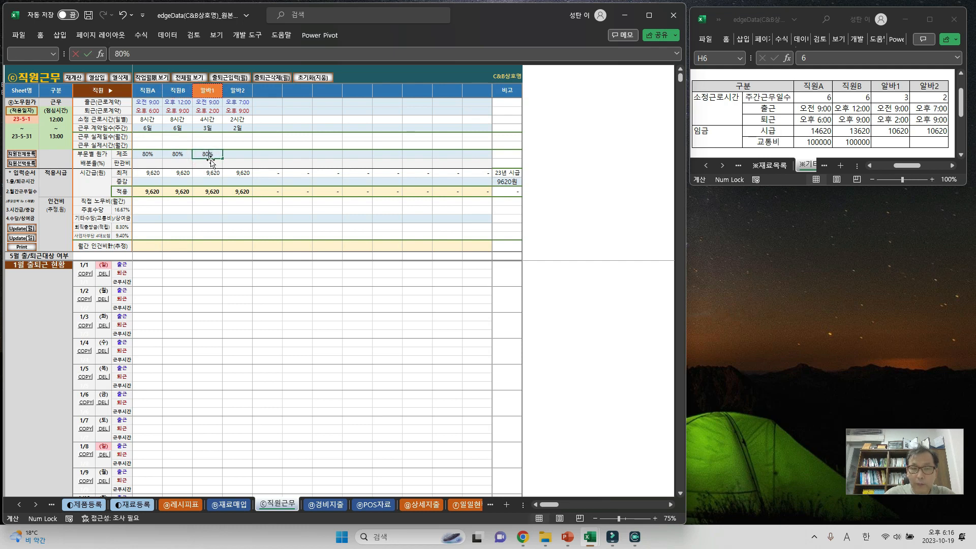
{"action": "left_click", "coordinate": [235, 152]}
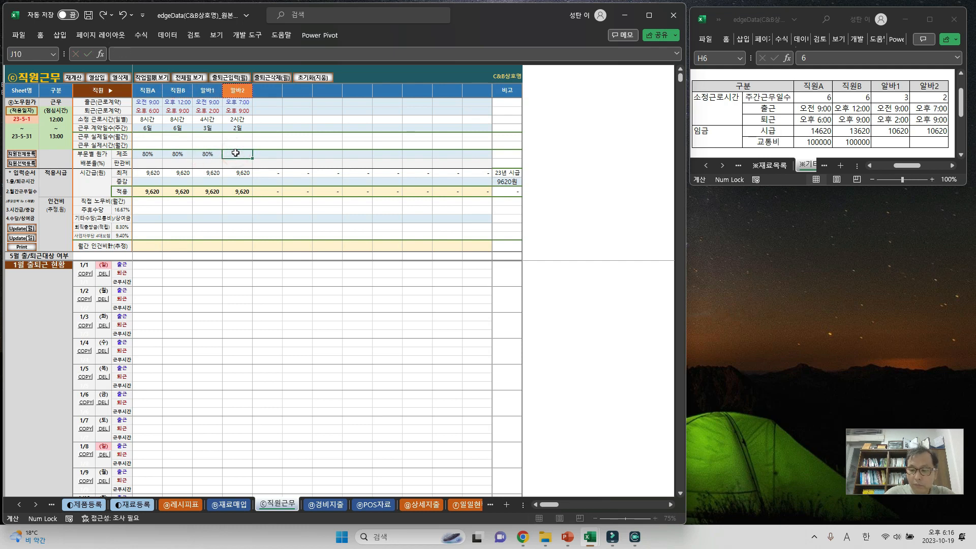
{"action": "type", "text": "0"}
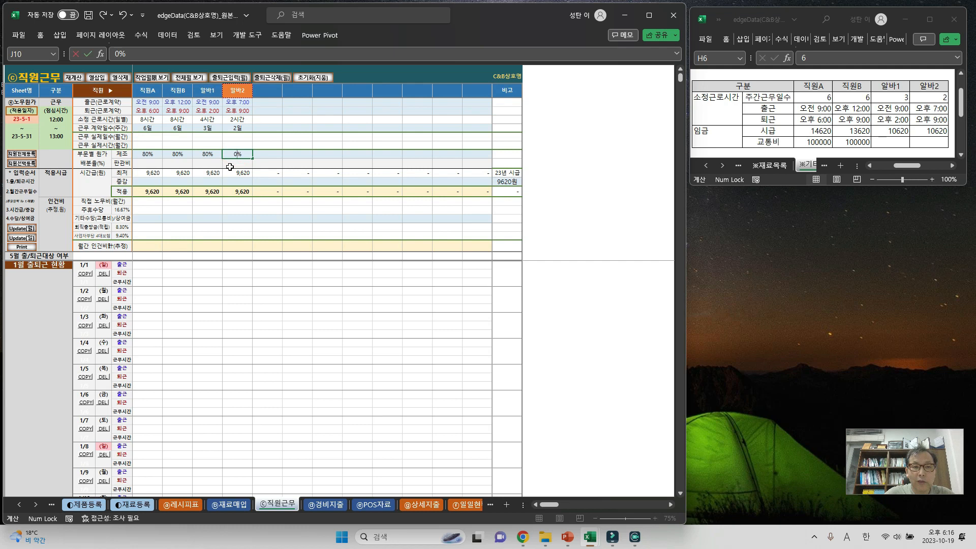
{"action": "key", "text": "Escape"}
{"action": "left_click", "coordinate": [177, 163]}
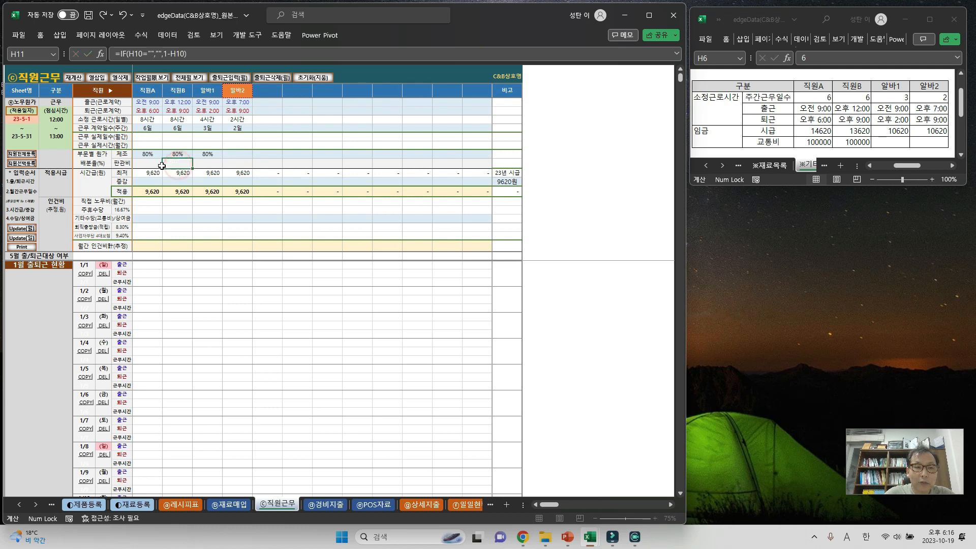
{"action": "left_click", "coordinate": [74, 78]}
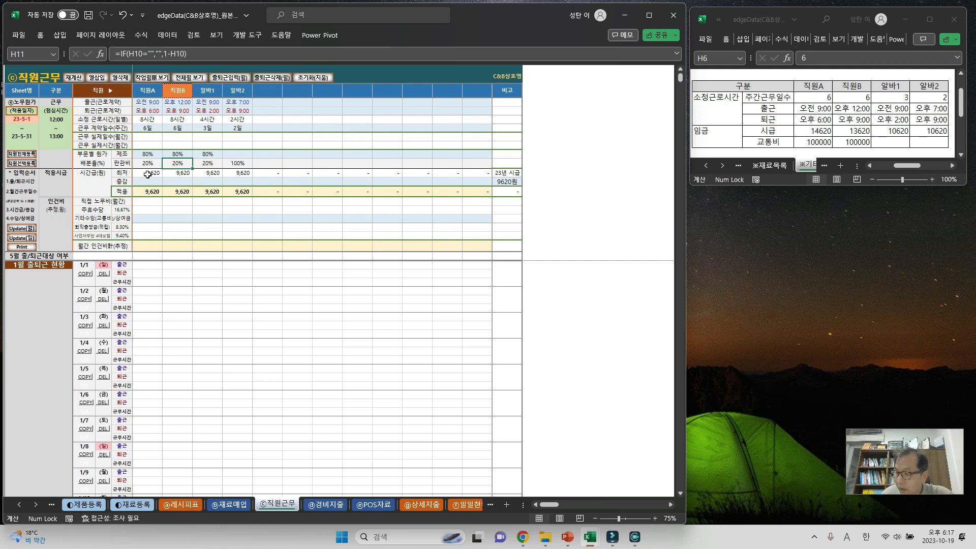
Step: Check 직원A's 시급 in the reference workbook and enter 5000 as the hourly wage 증감 for 직원A
{"action": "left_click", "coordinate": [819, 133]}
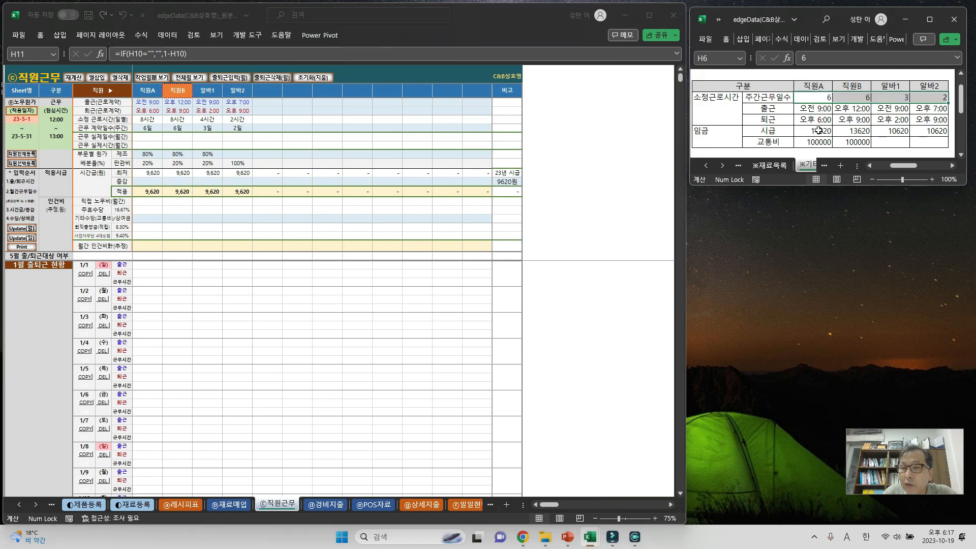
{"action": "left_click", "coordinate": [819, 132]}
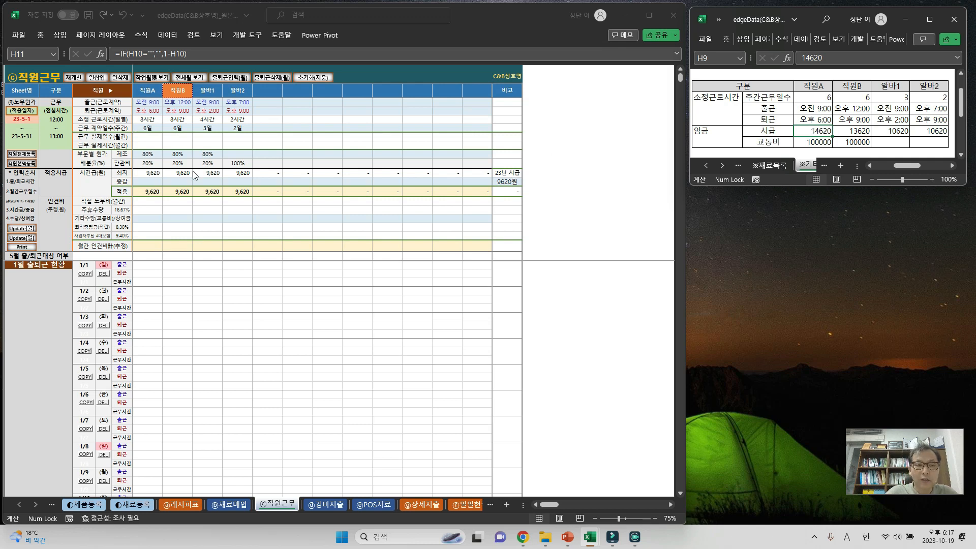
{"action": "left_click", "coordinate": [819, 133]}
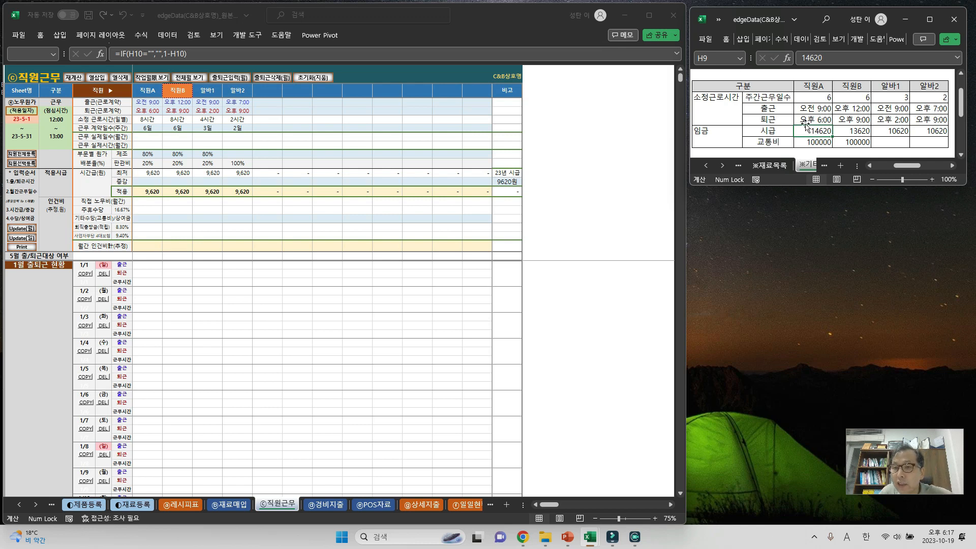
{"action": "left_click", "coordinate": [802, 130]}
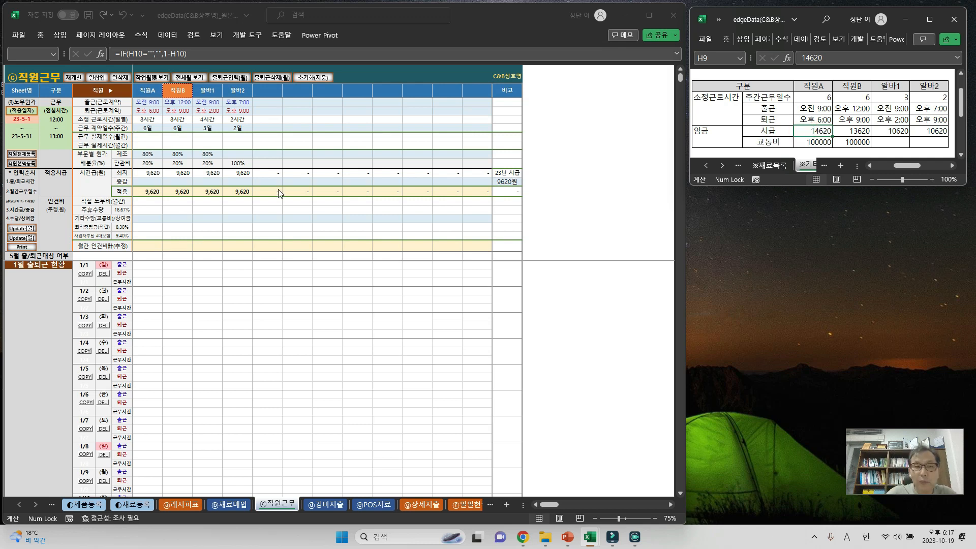
{"action": "left_click", "coordinate": [147, 172]}
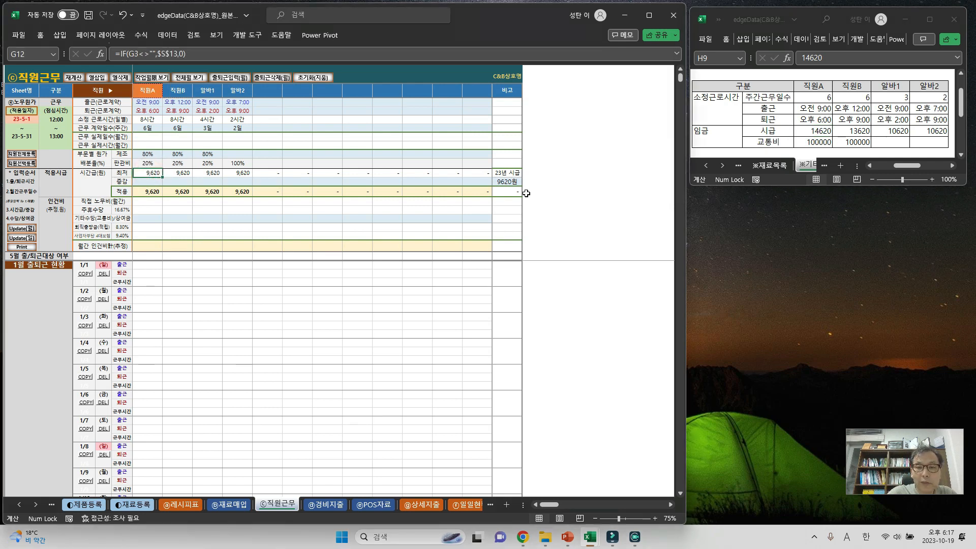
{"action": "left_click", "coordinate": [510, 182]}
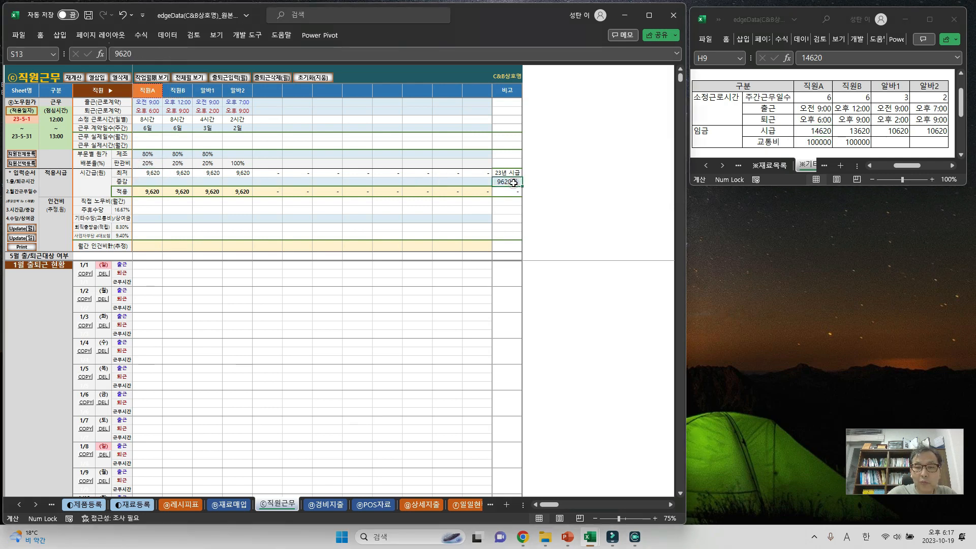
{"action": "left_click", "coordinate": [145, 182]}
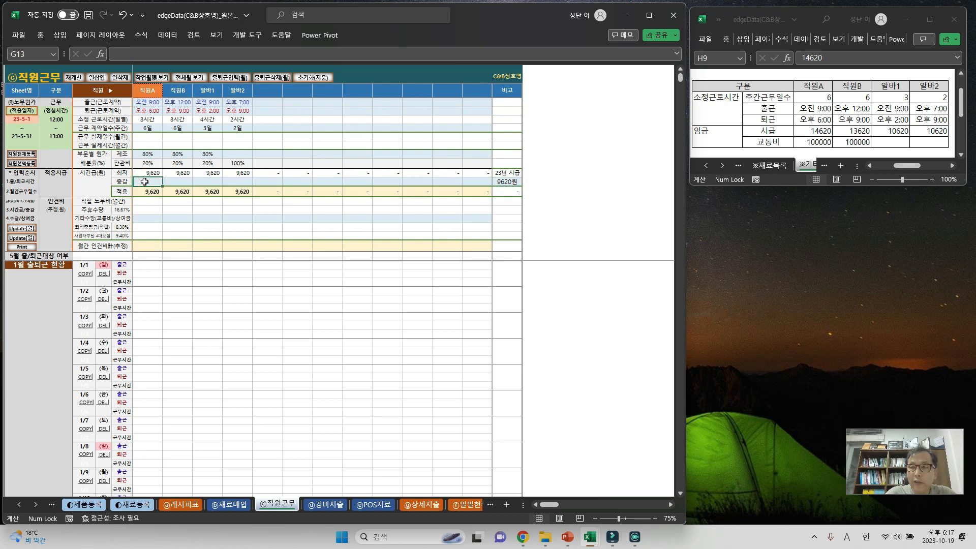
{"action": "type", "text": "50"}
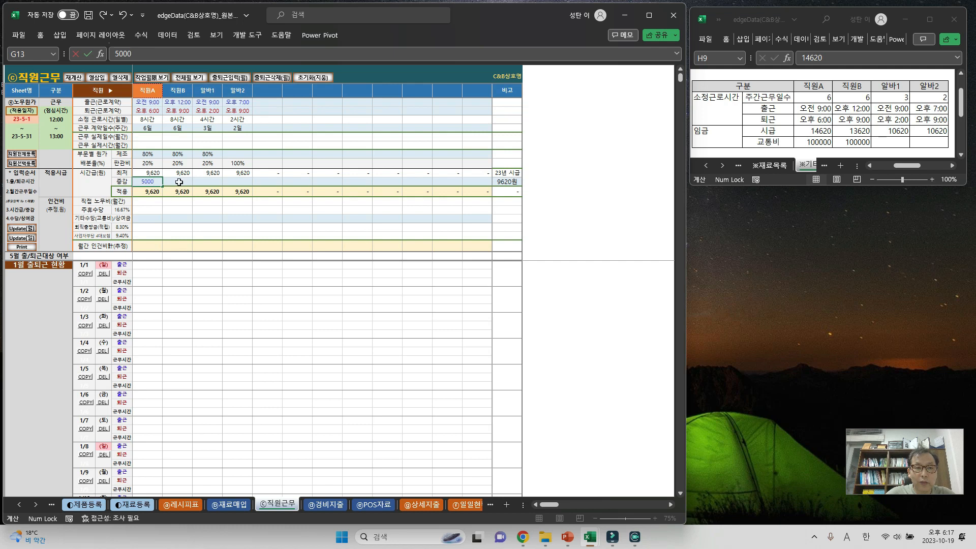
{"action": "type", "text": "00"}
{"action": "left_click", "coordinate": [178, 182]}
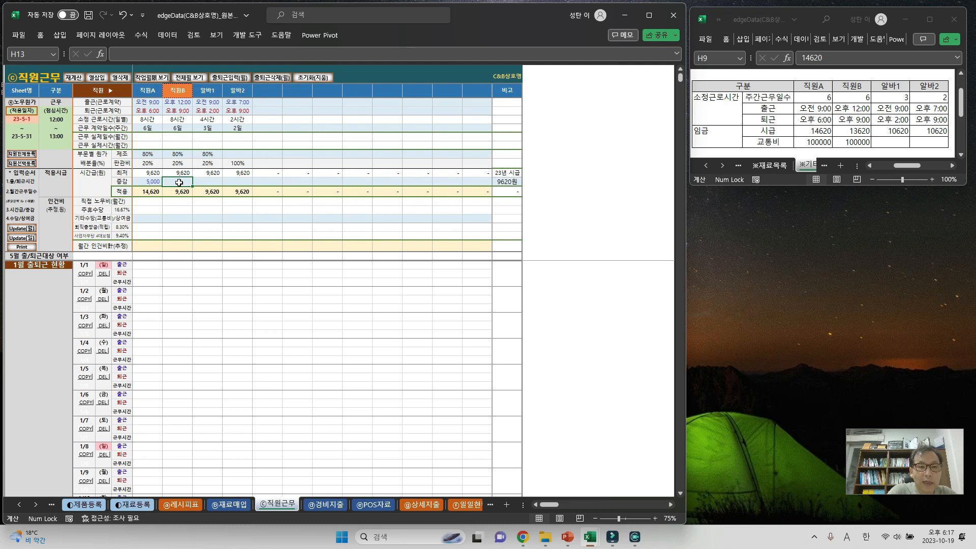
Step: Check 직원B's 시급 in the reference workbook, enter 4000 as the hourly wage 증감 for 직원B, and review the 적용 wages
{"action": "left_click", "coordinate": [853, 129]}
{"action": "left_click", "coordinate": [853, 129]}
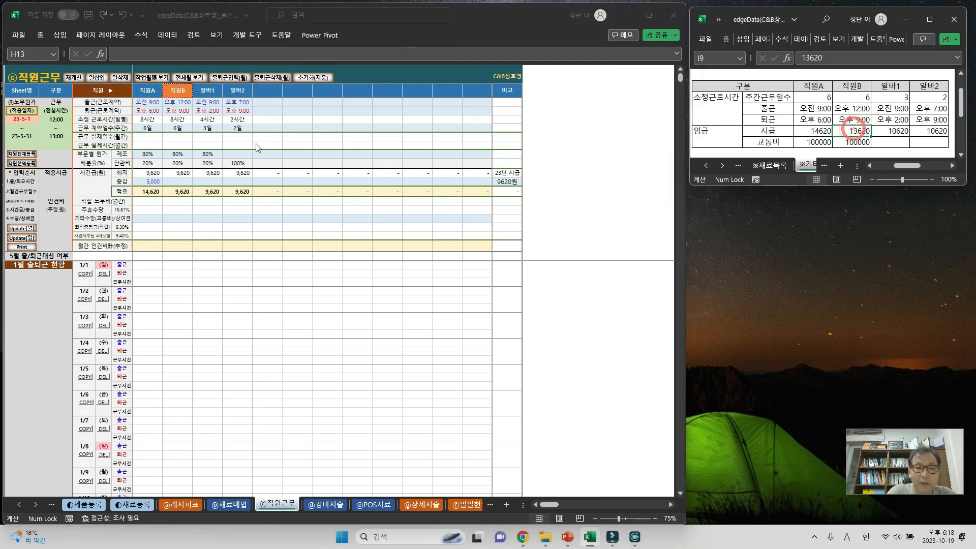
{"action": "left_click", "coordinate": [181, 180]}
{"action": "type", "text": "4000"}
{"action": "key", "text": "Return"}
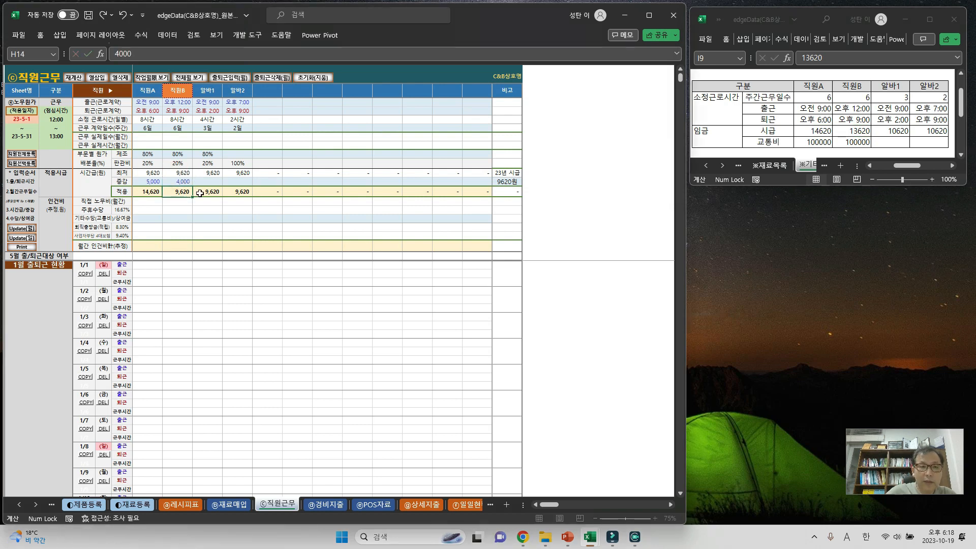
{"action": "left_click", "coordinate": [137, 193]}
{"action": "left_click", "coordinate": [181, 193], "text": "shift"}
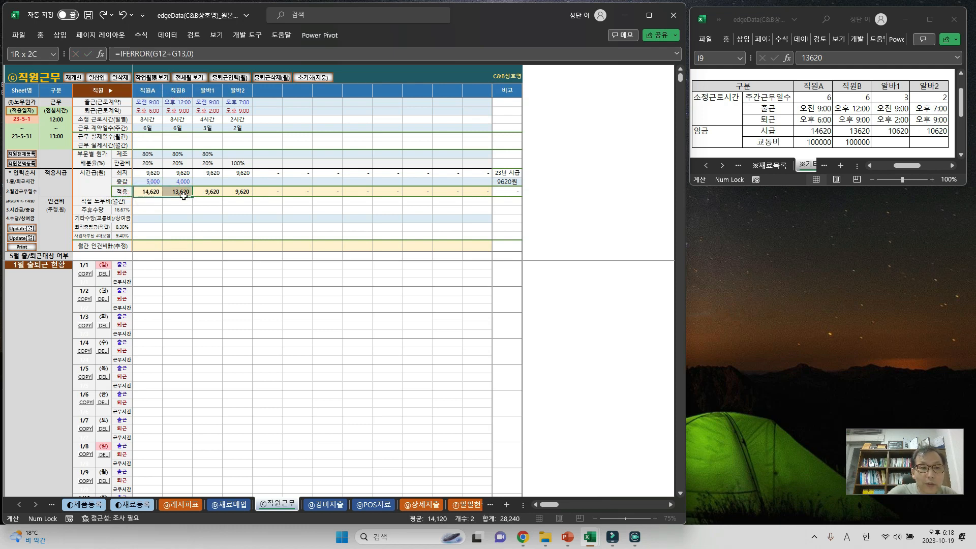
Step: Enter 100000 in the 기타수당(교통비)/상여금 row for both 직원A and 직원B
{"action": "left_click_drag", "start_coordinate": [144, 204], "coordinate": [230, 210]}
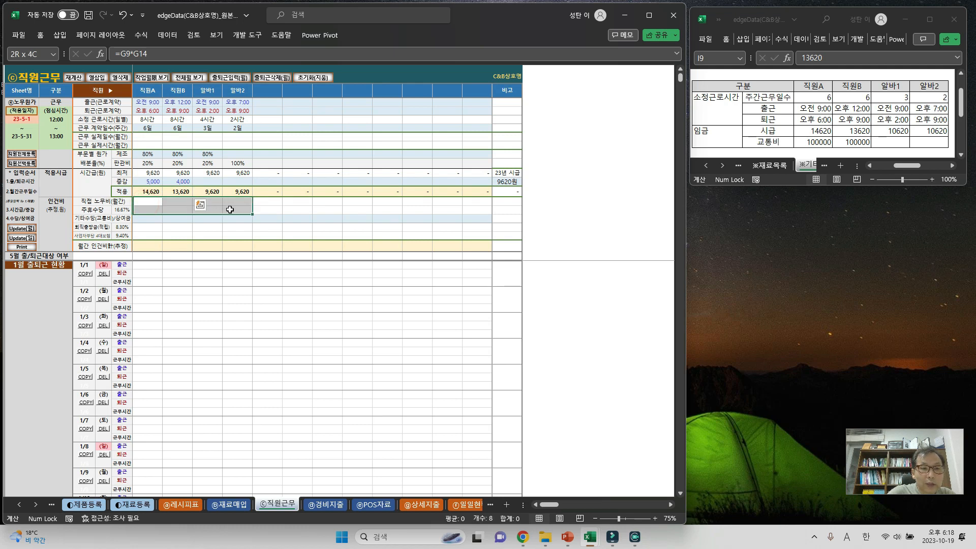
{"action": "left_click", "coordinate": [144, 221]}
{"action": "left_click", "coordinate": [143, 220]}
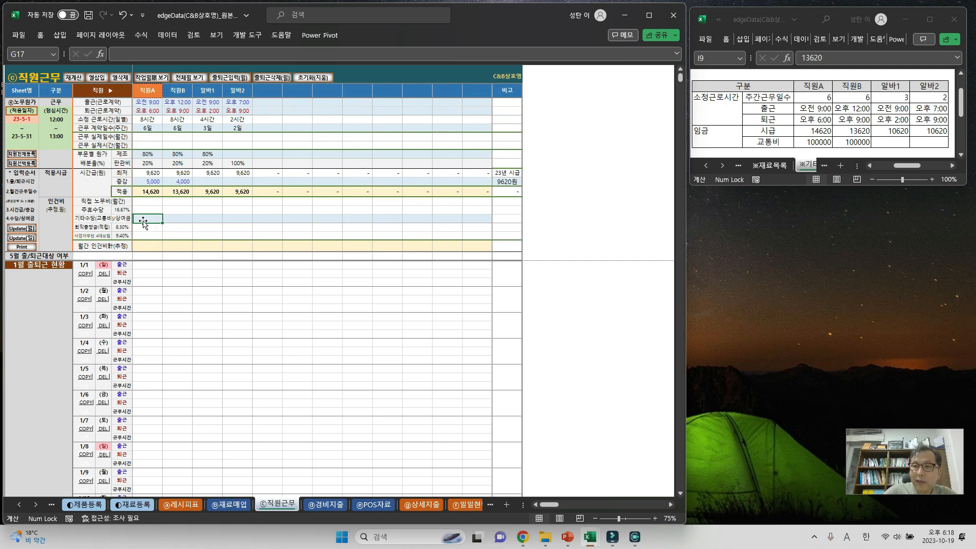
{"action": "type", "text": "100000"}
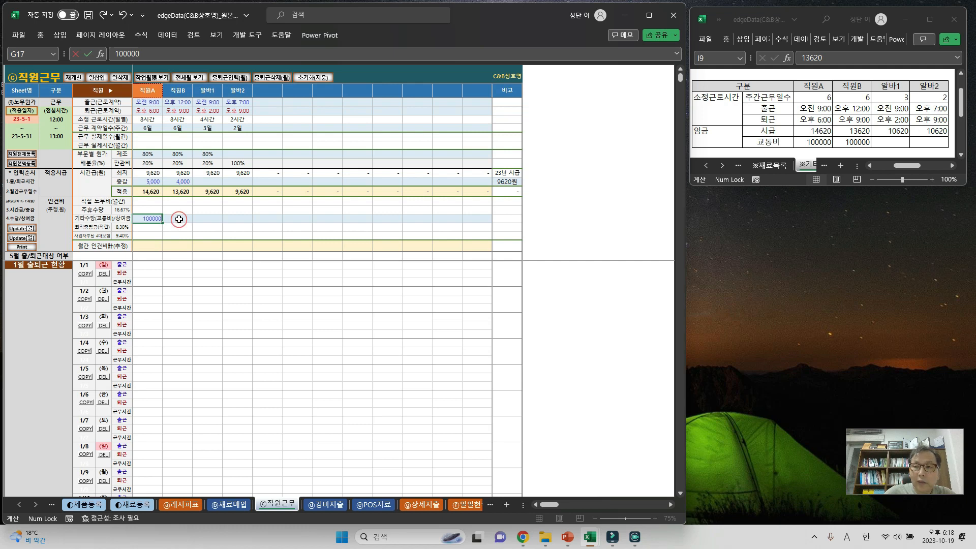
{"action": "left_click", "coordinate": [179, 218]}
{"action": "type", "text": "10000"}
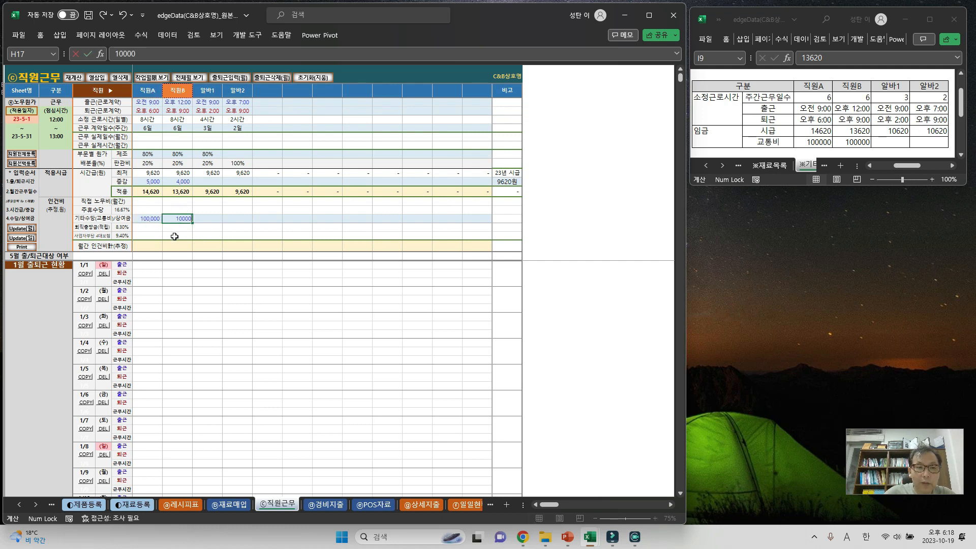
{"action": "type", "text": "0"}
{"action": "key", "text": "Return"}
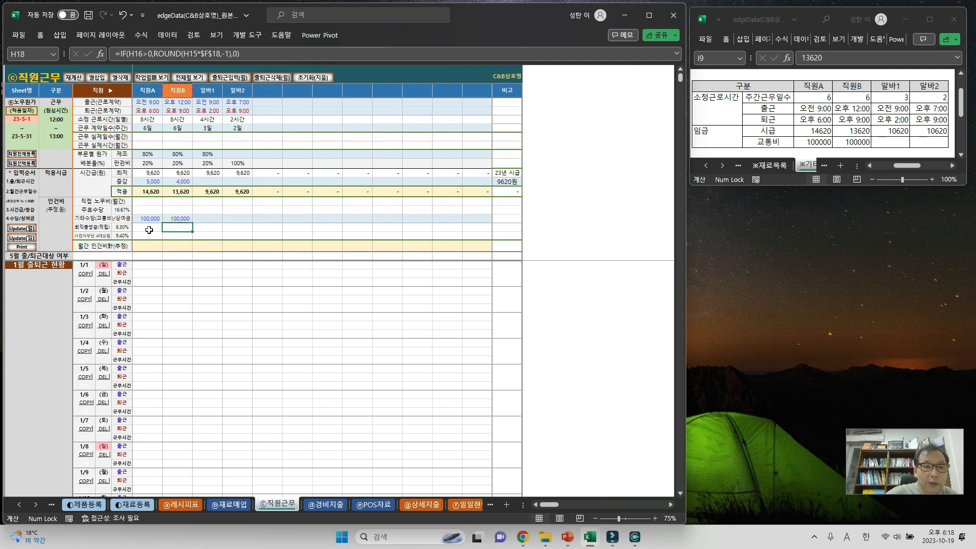
Step: Examine the 퇴직충당금, 사업자부담 4대보험 and 월간 인건비 estimate formulas for 직원A and 직원B
{"action": "left_click", "coordinate": [176, 230]}
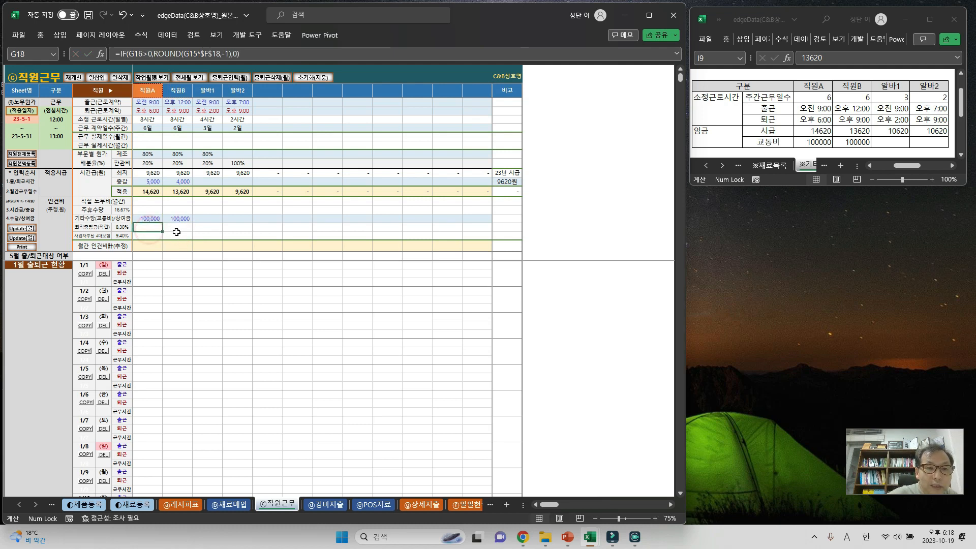
{"action": "double_click", "coordinate": [148, 237]}
{"action": "left_click", "coordinate": [182, 236]}
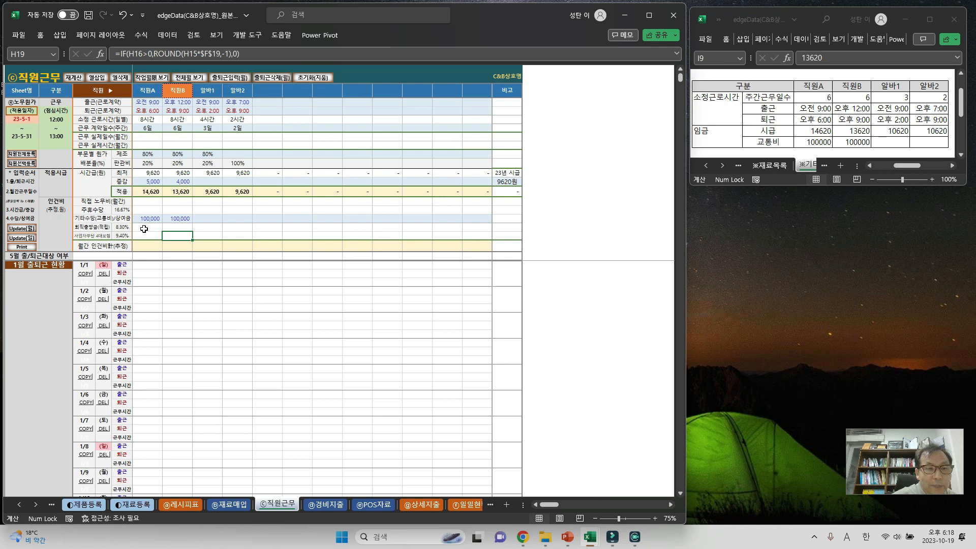
{"action": "left_click_drag", "start_coordinate": [120, 227], "coordinate": [177, 235]}
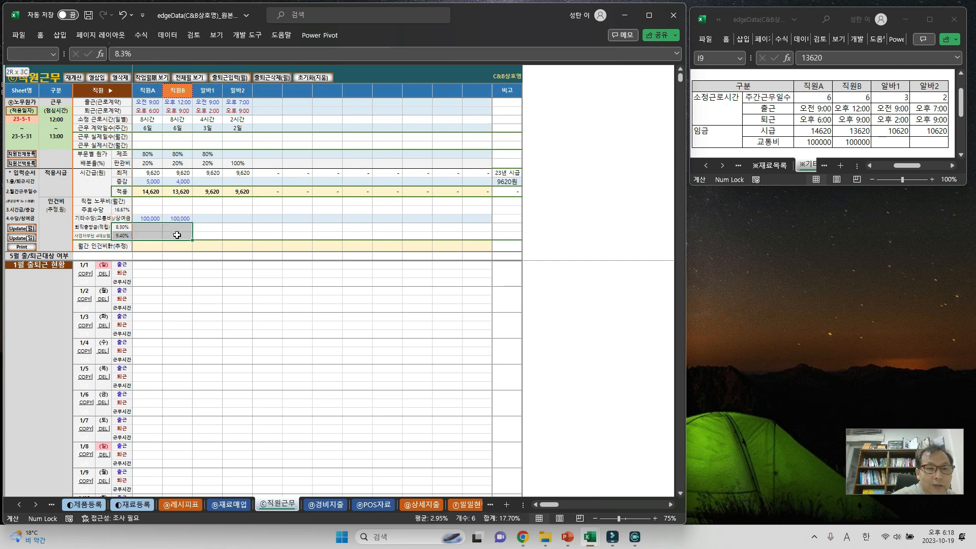
{"action": "left_click", "coordinate": [149, 246]}
{"action": "left_click_drag", "start_coordinate": [149, 245], "coordinate": [179, 245]}
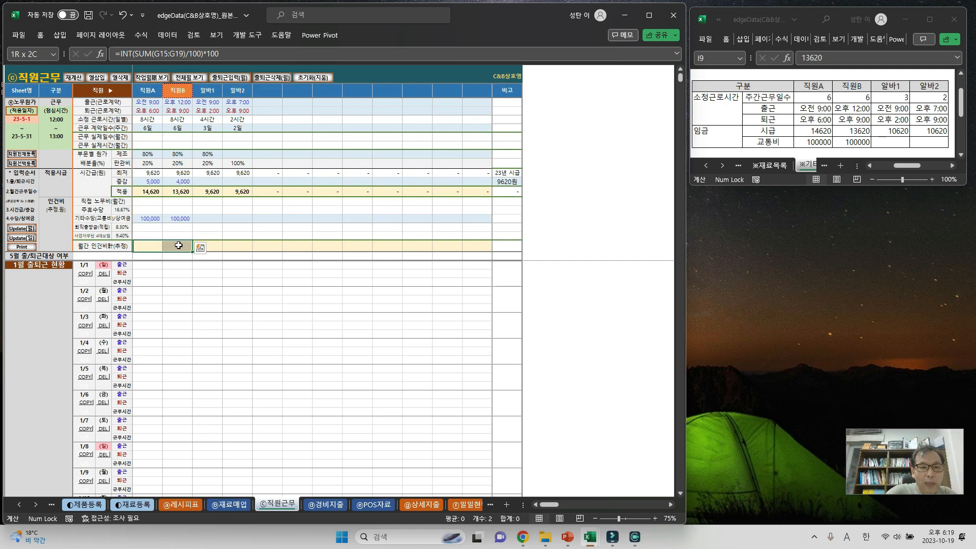
{"action": "left_click_drag", "start_coordinate": [179, 245], "coordinate": [178, 246]}
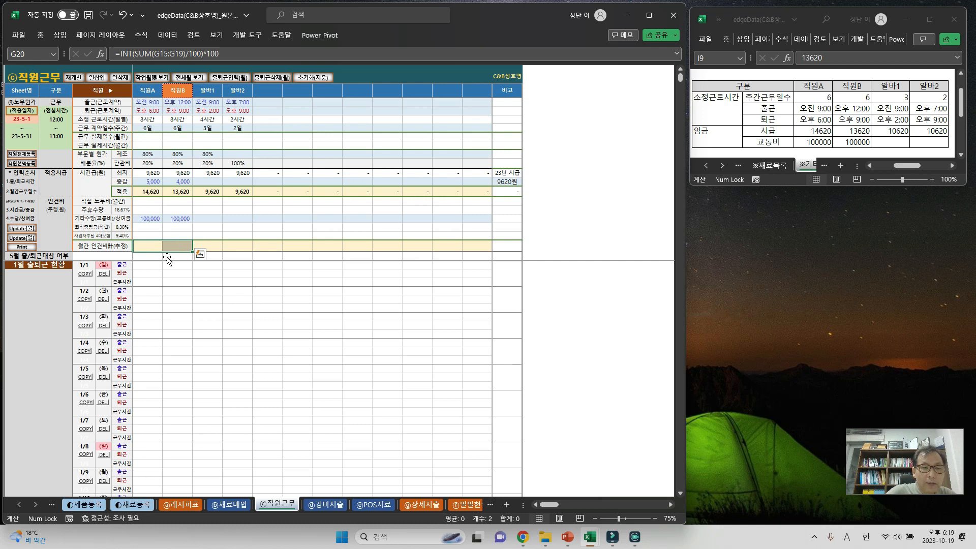
{"action": "left_click", "coordinate": [150, 247]}
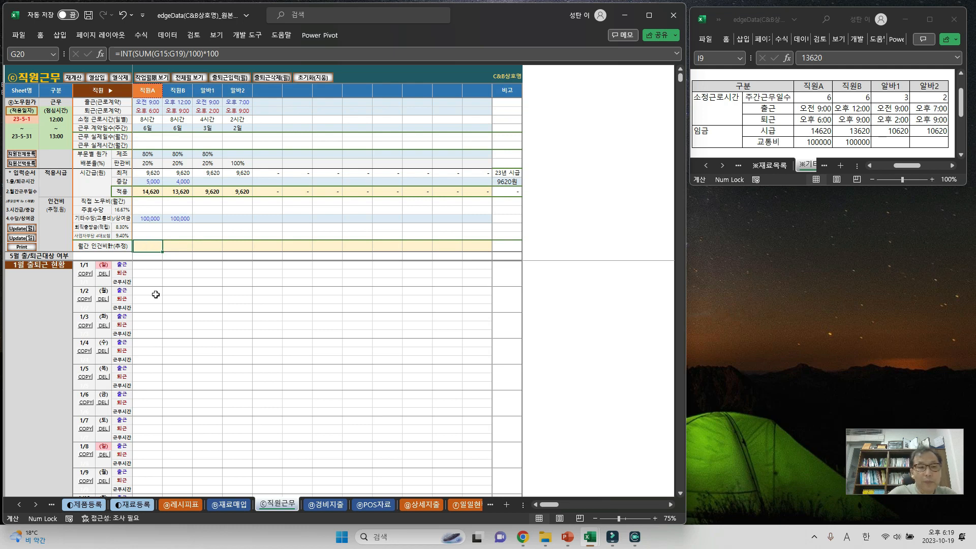
Step: Look through the daily 출근/퇴근 attendance rows from January into March on the 직원근무 sheet
{"action": "left_click", "coordinate": [150, 266]}
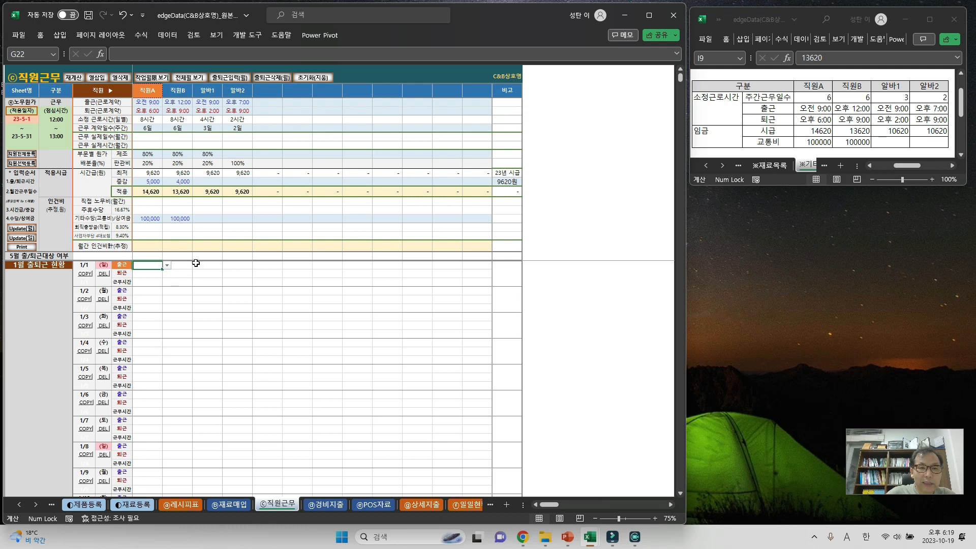
{"action": "scroll", "coordinate": [244, 366], "scroll_direction": "down", "scroll_amount": 4}
{"action": "scroll", "coordinate": [246, 366], "scroll_direction": "down", "scroll_amount": 13}
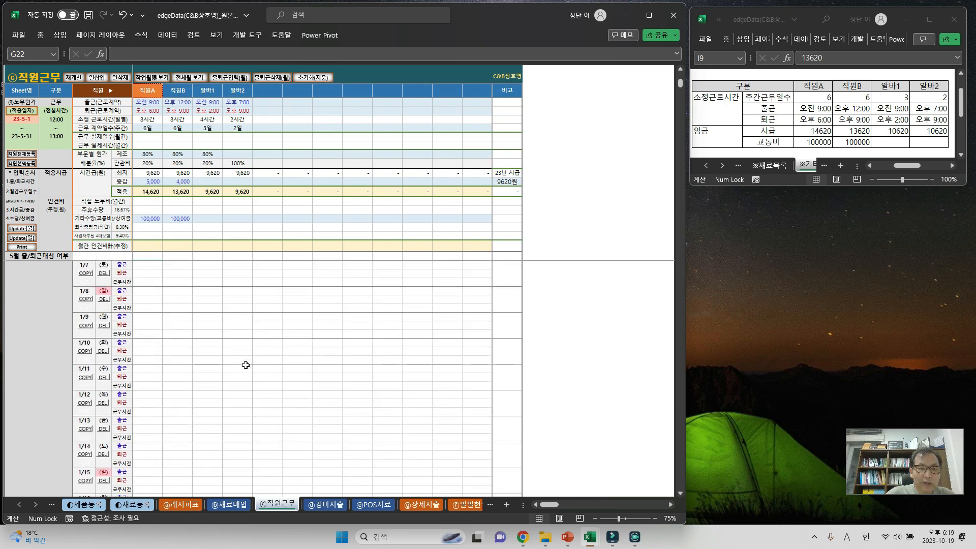
{"action": "scroll", "coordinate": [241, 364], "scroll_direction": "down", "scroll_amount": 15}
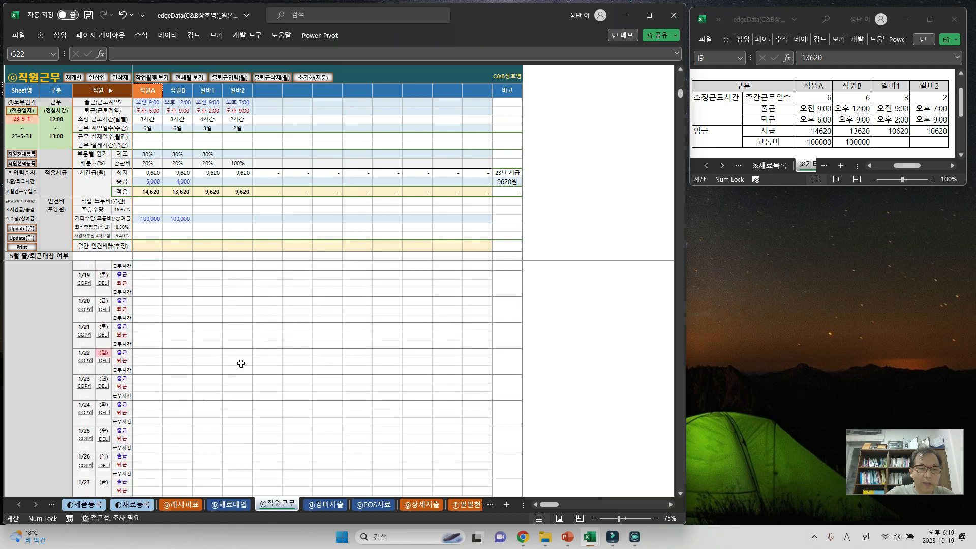
{"action": "scroll", "coordinate": [237, 379], "scroll_direction": "down", "scroll_amount": 20}
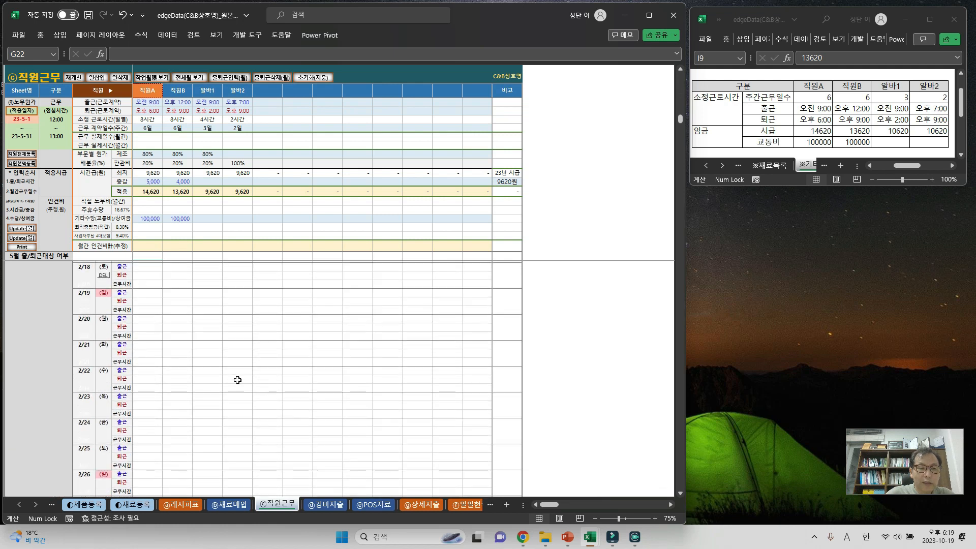
{"action": "scroll", "coordinate": [237, 379], "scroll_direction": "up", "scroll_amount": 20}
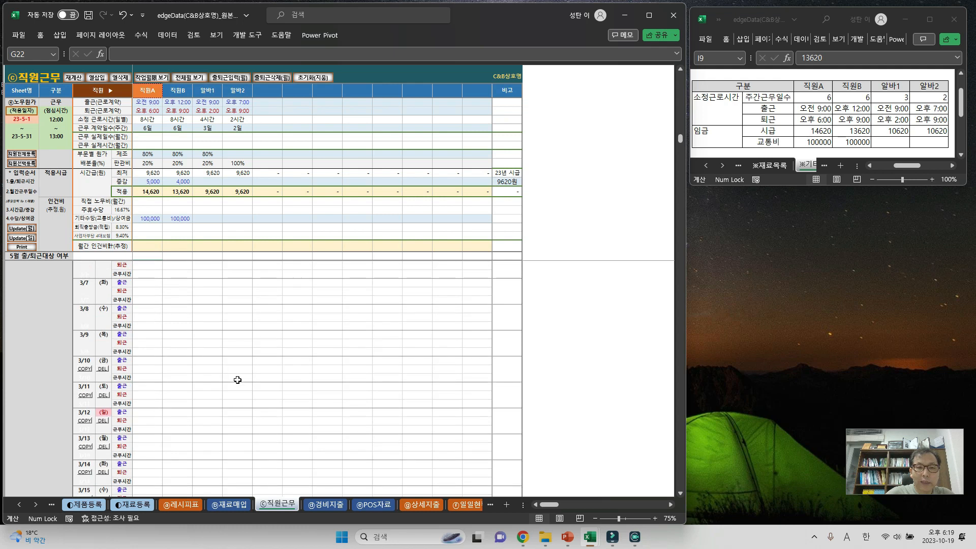
{"action": "scroll", "coordinate": [238, 380], "scroll_direction": "up", "scroll_amount": 20}
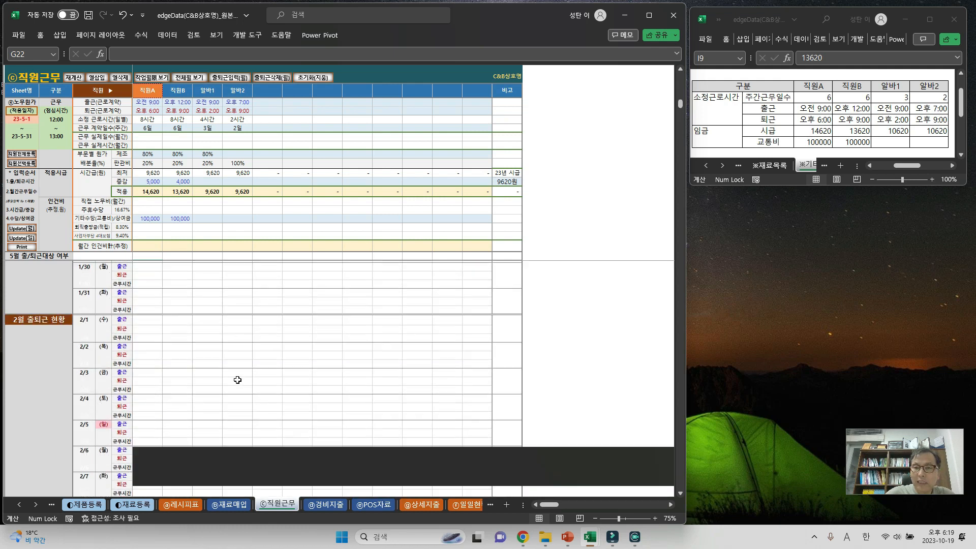
{"action": "scroll", "coordinate": [238, 380], "scroll_direction": "up", "scroll_amount": 8}
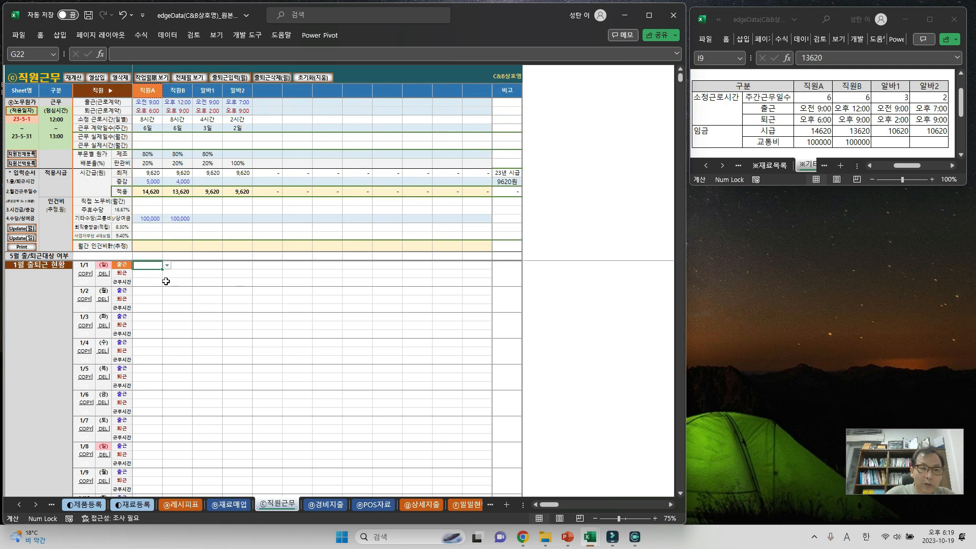
{"action": "scroll", "coordinate": [163, 279], "scroll_direction": "down", "scroll_amount": 6}
{"action": "scroll", "coordinate": [159, 306], "scroll_direction": "down", "scroll_amount": 6}
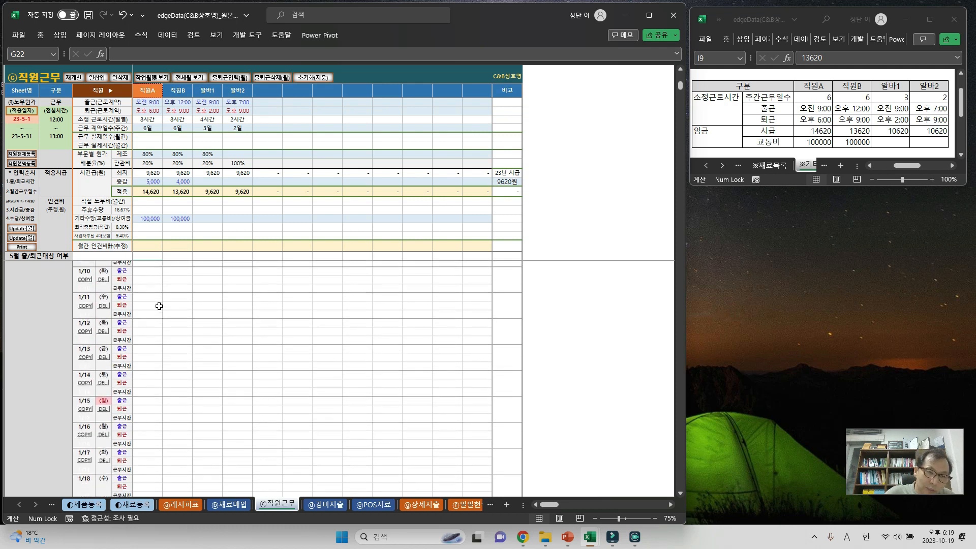
{"action": "scroll", "coordinate": [167, 317], "scroll_direction": "up", "scroll_amount": 12}
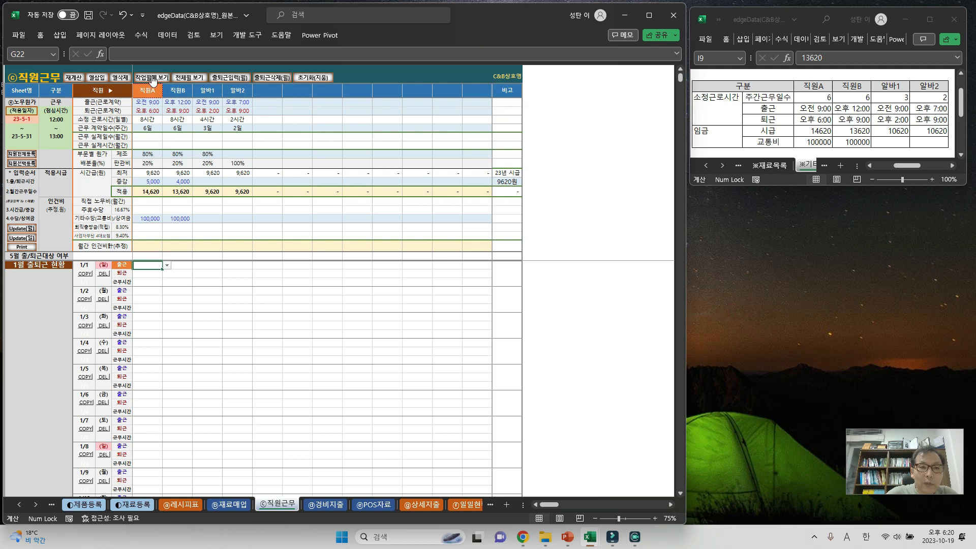
Step: Check the 적용일자 start date and limit the attendance records to the working month, May
{"action": "left_click", "coordinate": [22, 120]}
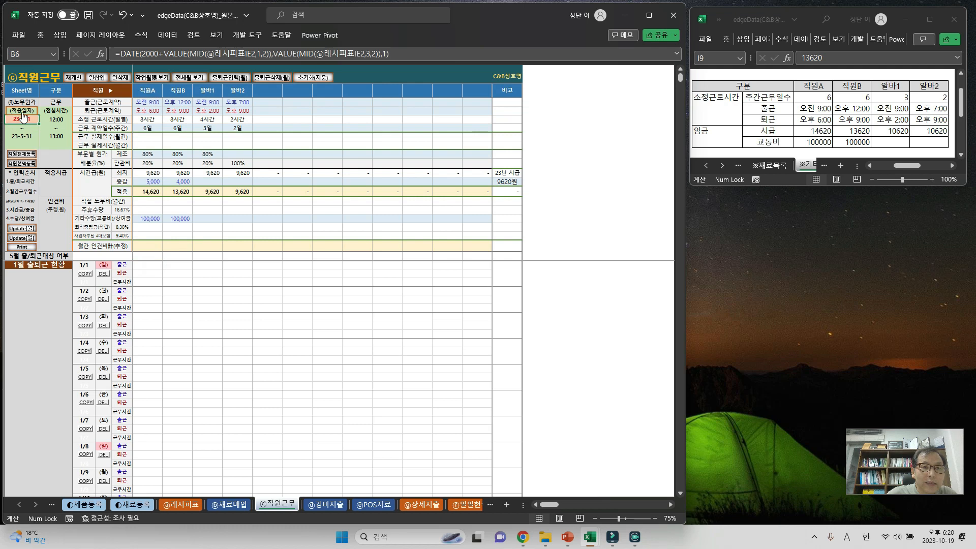
{"action": "left_click", "coordinate": [21, 111]}
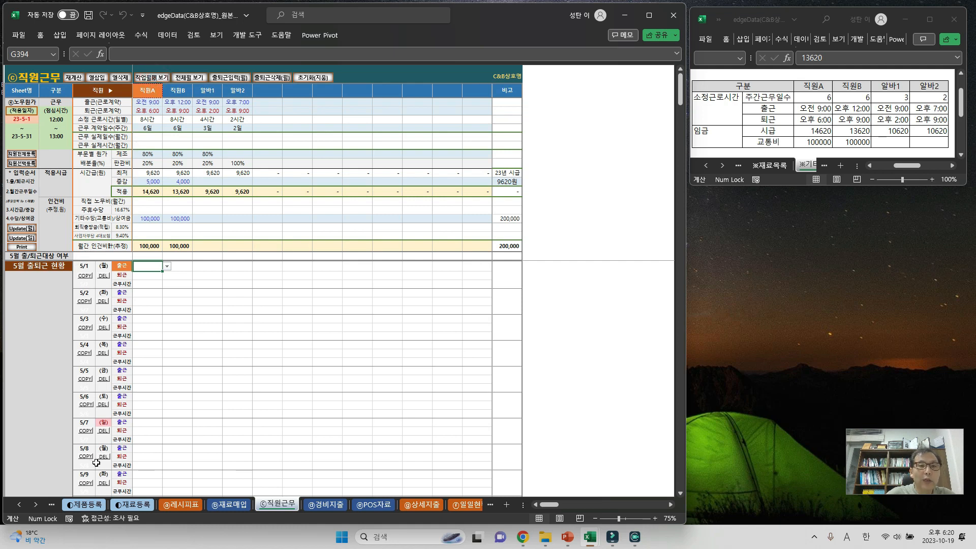
Step: Display the attendance rows of all months, look over January's days, and return to the working month only
{"action": "left_click", "coordinate": [192, 77]}
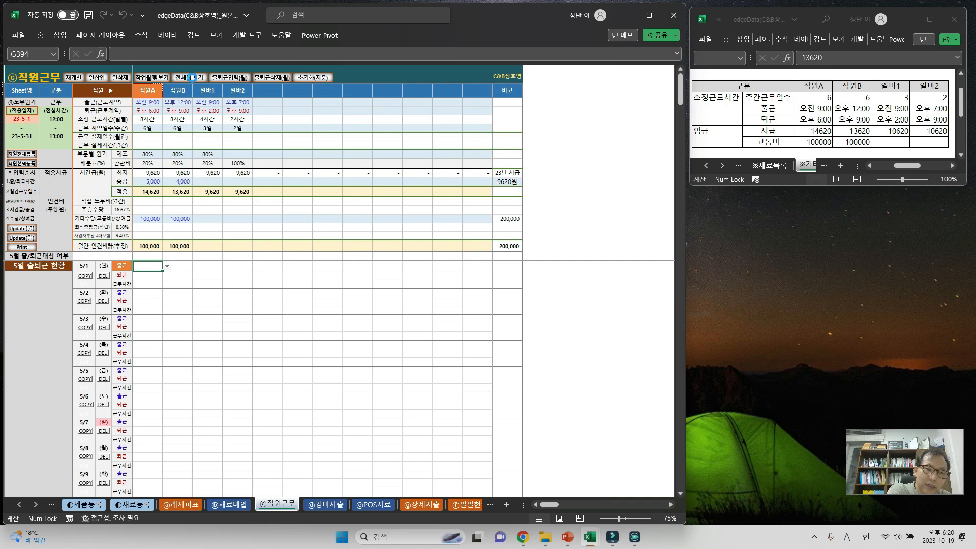
{"action": "left_click", "coordinate": [192, 77]}
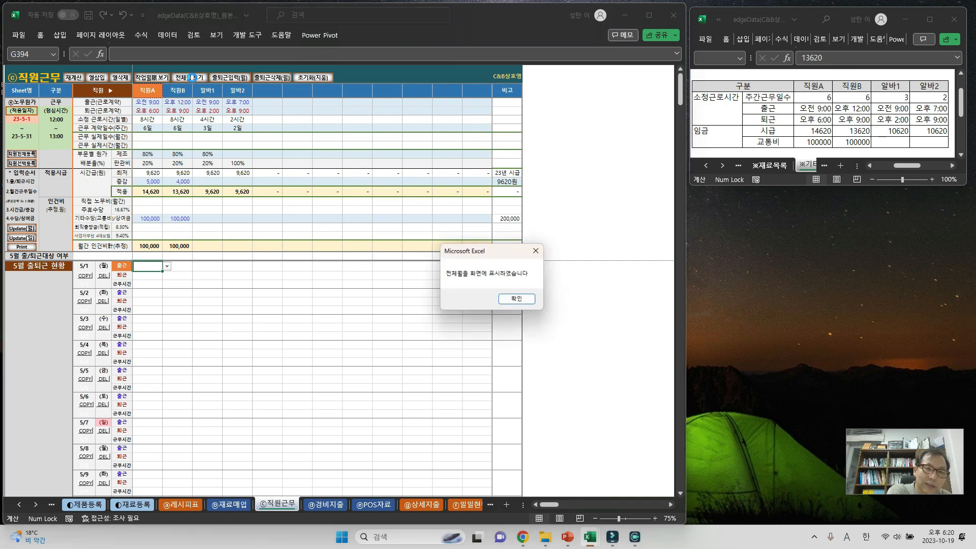
{"action": "left_click", "coordinate": [516, 299]}
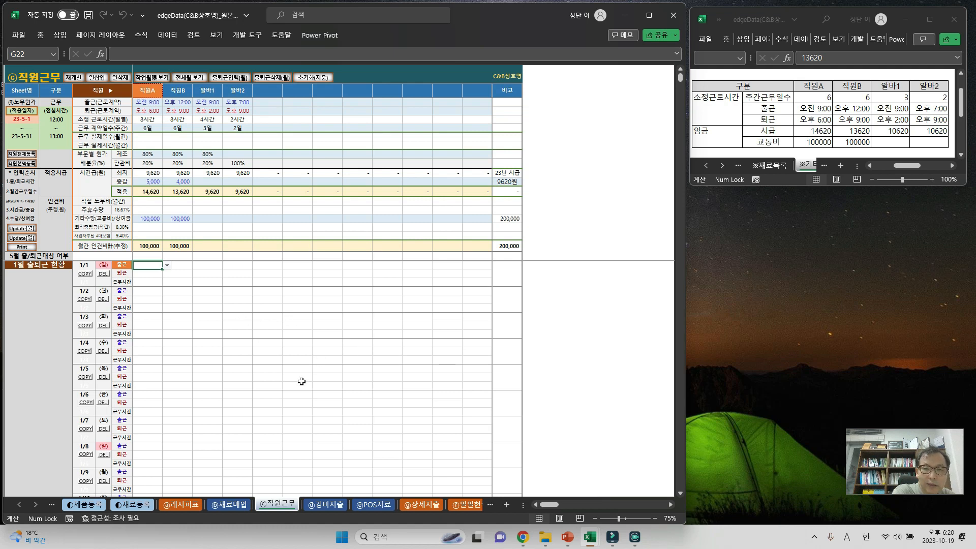
{"action": "scroll", "coordinate": [180, 343], "scroll_direction": "down", "scroll_amount": 4}
{"action": "scroll", "coordinate": [346, 326], "scroll_direction": "down", "scroll_amount": 5}
{"action": "scroll", "coordinate": [237, 391], "scroll_direction": "down", "scroll_amount": 5}
{"action": "scroll", "coordinate": [238, 391], "scroll_direction": "down", "scroll_amount": 3}
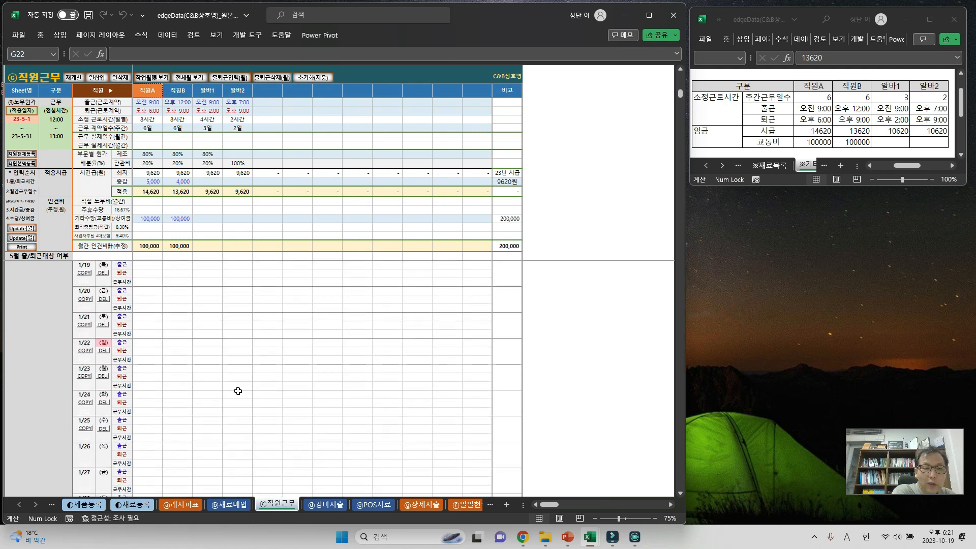
{"action": "scroll", "coordinate": [238, 391], "scroll_direction": "down", "scroll_amount": 3}
{"action": "scroll", "coordinate": [237, 391], "scroll_direction": "up", "scroll_amount": 20}
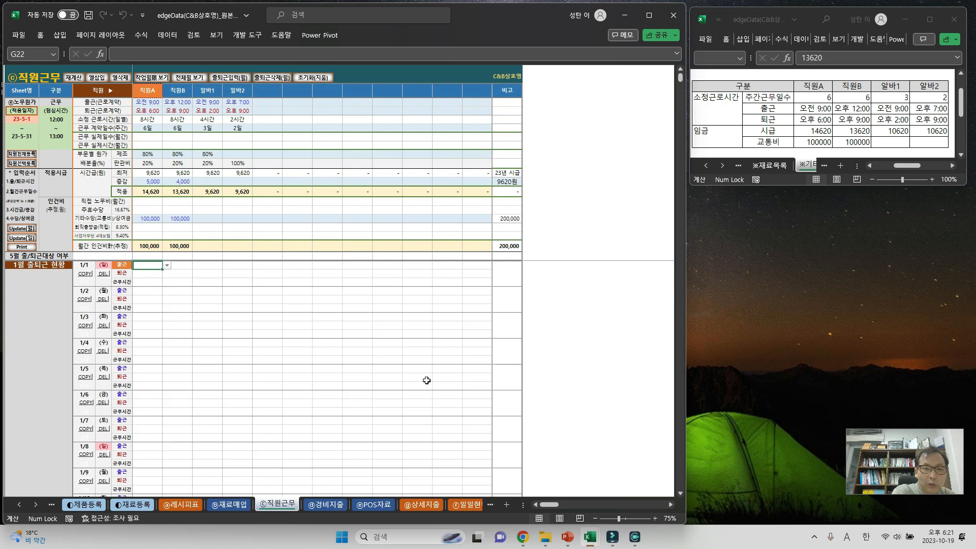
{"action": "left_click", "coordinate": [151, 79]}
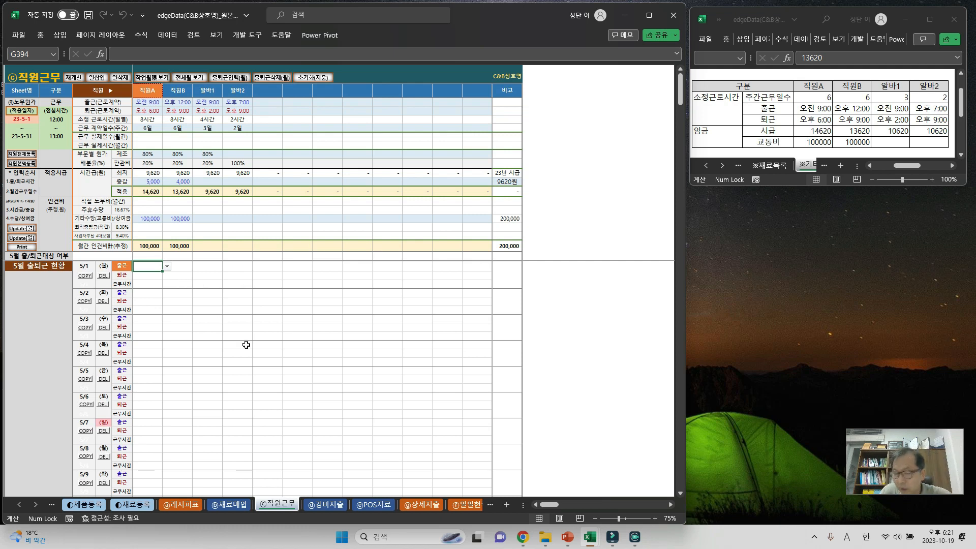
Step: Check 직원A's contract times and enter 09:00 as 출근 and 18:00 as 퇴근 for 직원A on 5/1
{"action": "left_click", "coordinate": [167, 266]}
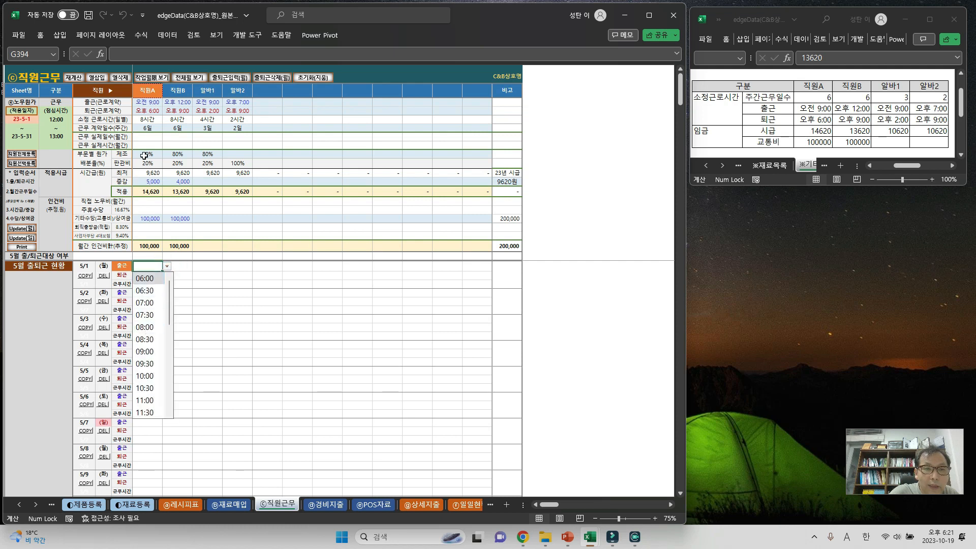
{"action": "mouse_move", "coordinate": [154, 104]}
{"action": "left_mouse_down"}
{"action": "mouse_move", "coordinate": [159, 120]}
{"action": "mouse_move", "coordinate": [157, 112]}
{"action": "left_mouse_up"}
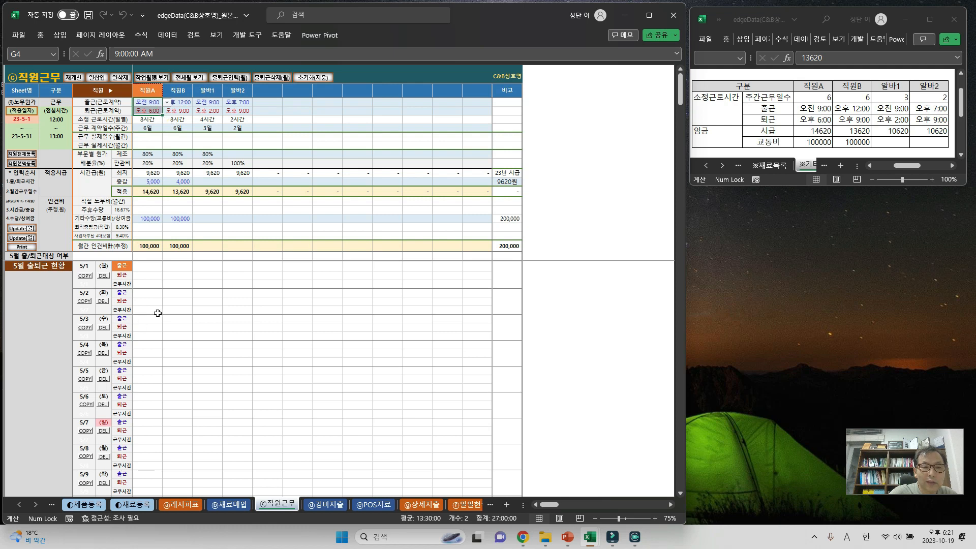
{"action": "left_click", "coordinate": [156, 265]}
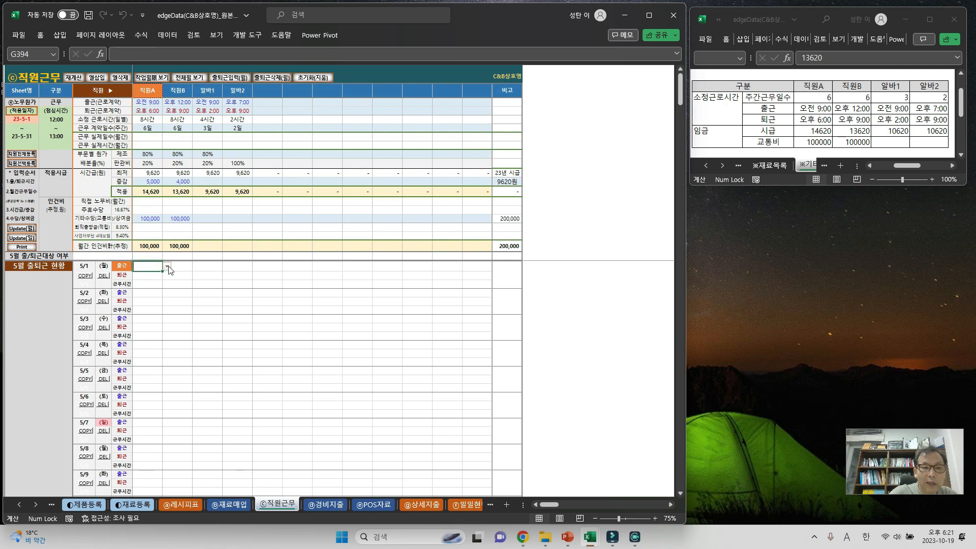
{"action": "left_click", "coordinate": [167, 265]}
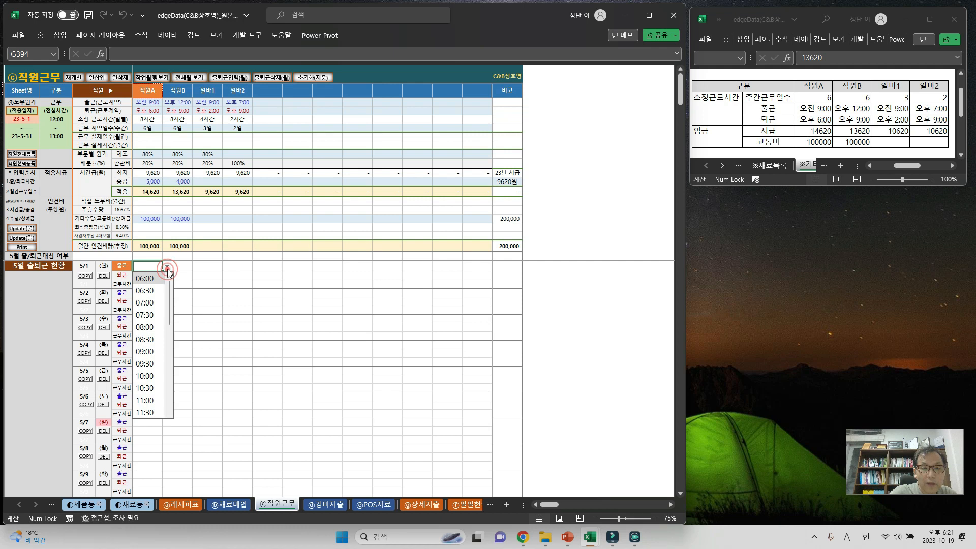
{"action": "left_click", "coordinate": [146, 349]}
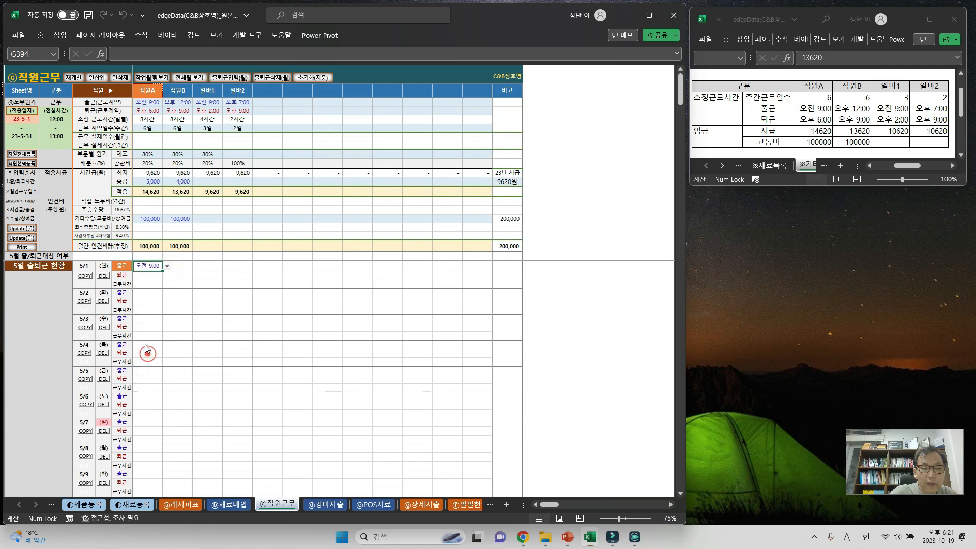
{"action": "left_click", "coordinate": [147, 276]}
{"action": "left_click", "coordinate": [167, 277]}
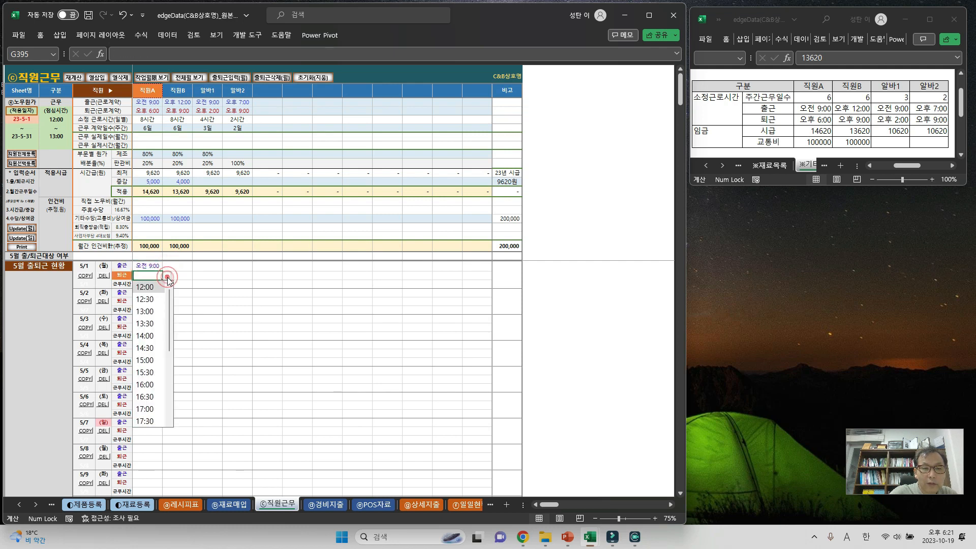
{"action": "left_click_drag", "start_coordinate": [167, 340], "coordinate": [166, 372]}
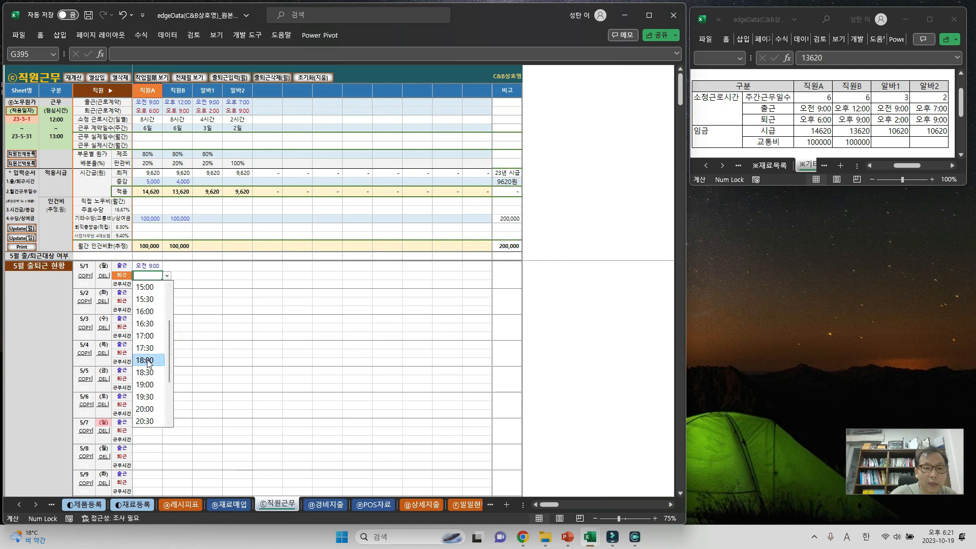
{"action": "left_click", "coordinate": [145, 360]}
{"action": "left_click", "coordinate": [188, 268]}
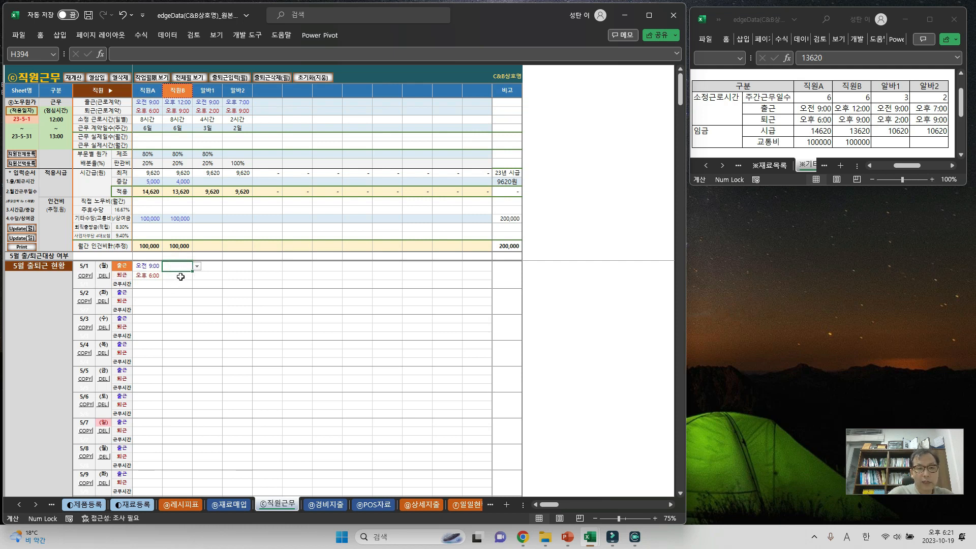
{"action": "left_click", "coordinate": [181, 278]}
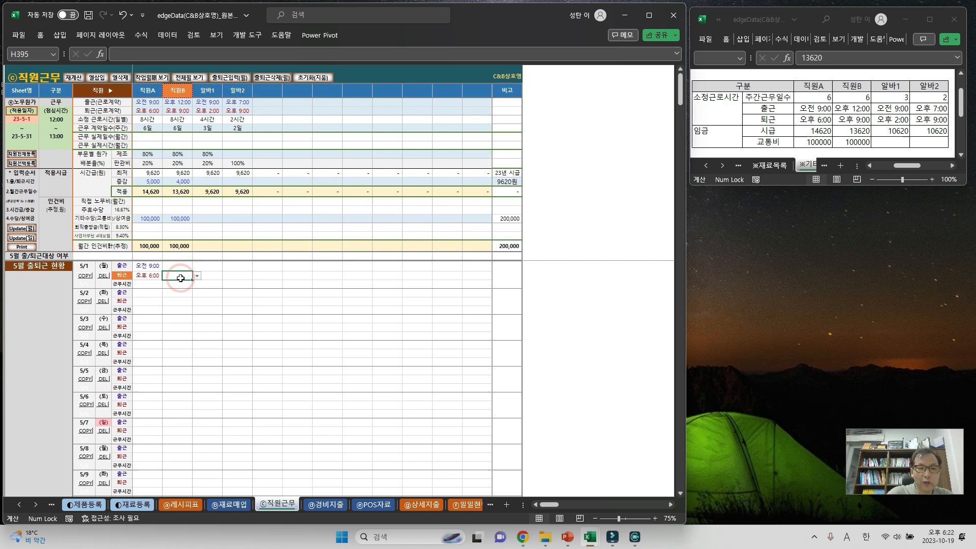
{"action": "left_click", "coordinate": [172, 265]}
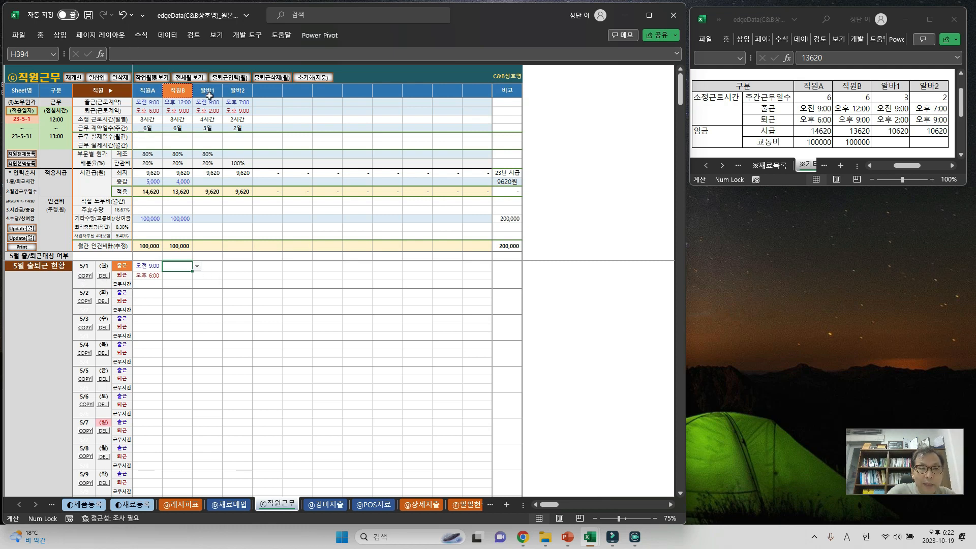
Step: Mark 직원A, 직원B and 알바1 with ● in the 5월 출/퇴근대상 여부 row
{"action": "left_click", "coordinate": [150, 255]}
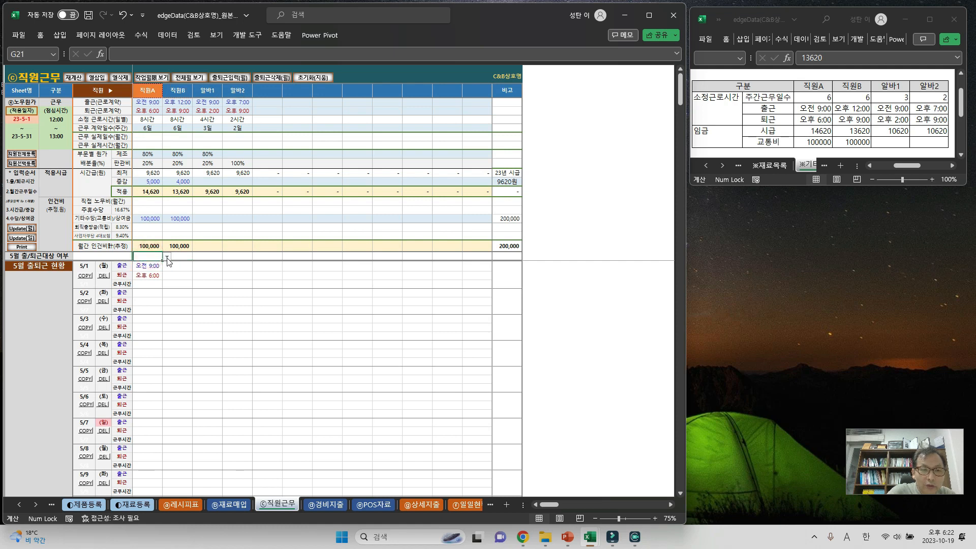
{"action": "left_click", "coordinate": [140, 267]}
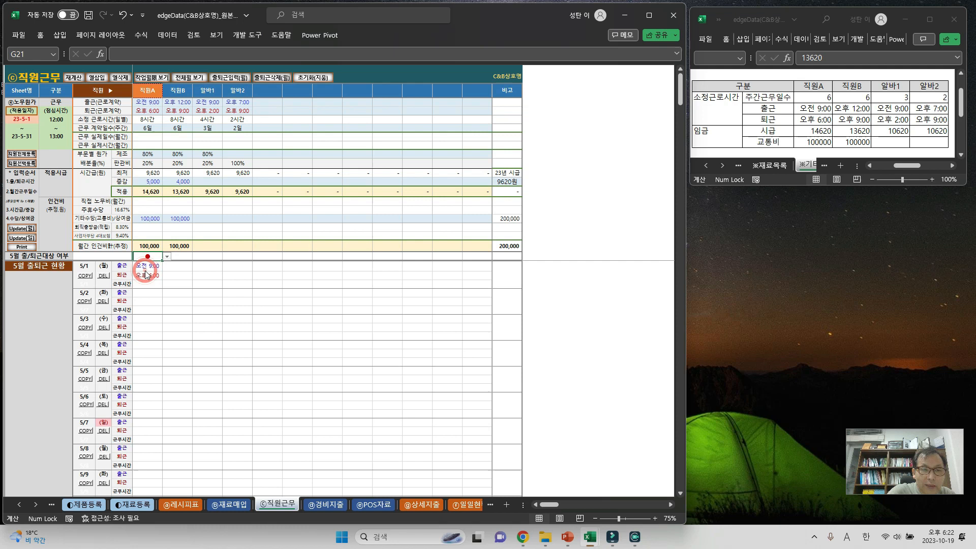
{"action": "left_click", "coordinate": [184, 258]}
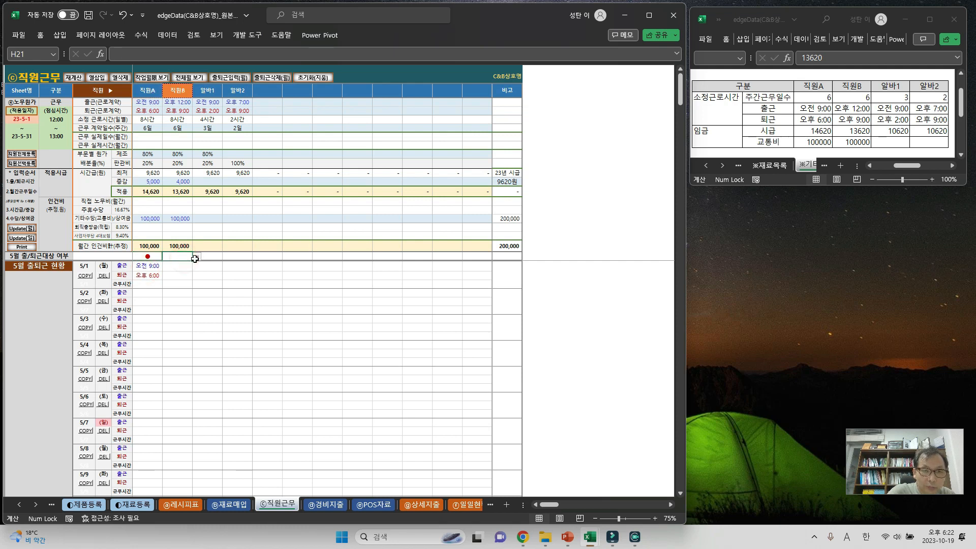
{"action": "left_click", "coordinate": [197, 258]}
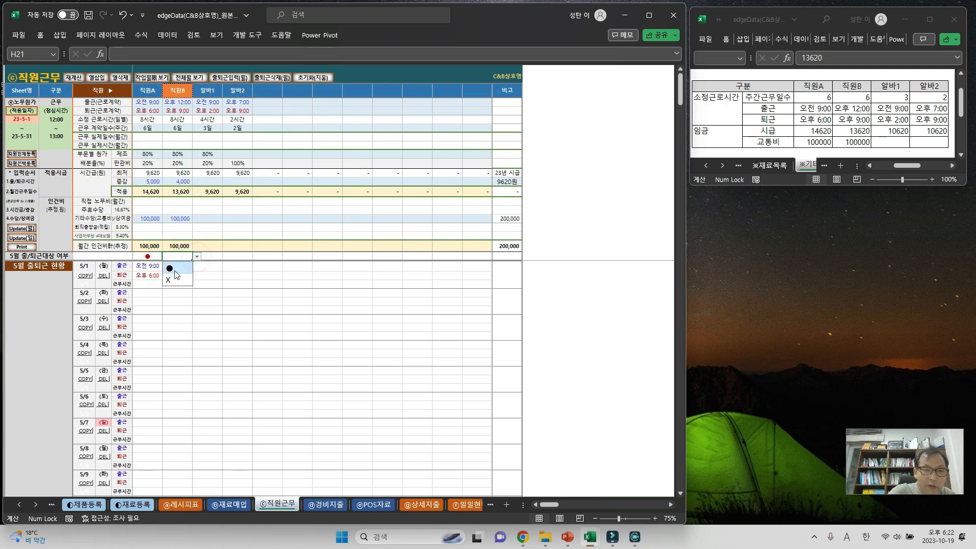
{"action": "left_click", "coordinate": [173, 268]}
{"action": "left_click", "coordinate": [213, 256]}
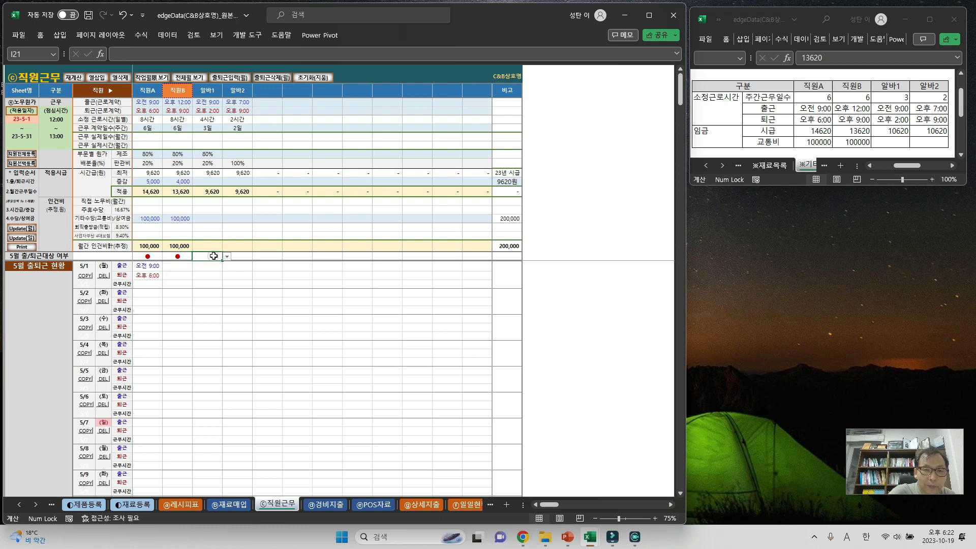
{"action": "left_click", "coordinate": [226, 258]}
{"action": "left_click", "coordinate": [206, 266]}
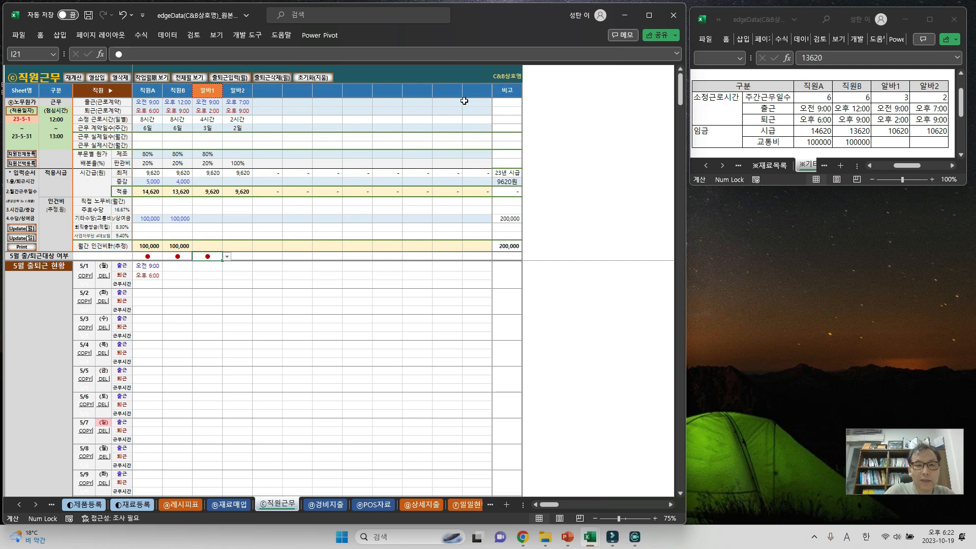
{"action": "left_click", "coordinate": [227, 258]}
{"action": "left_click", "coordinate": [227, 258]}
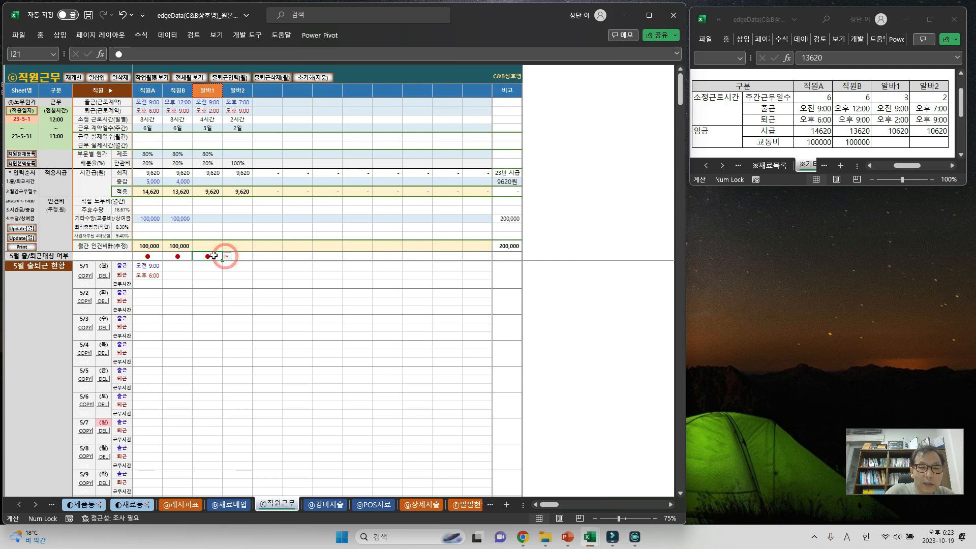
{"action": "left_click", "coordinate": [210, 255]}
{"action": "left_click", "coordinate": [209, 255]}
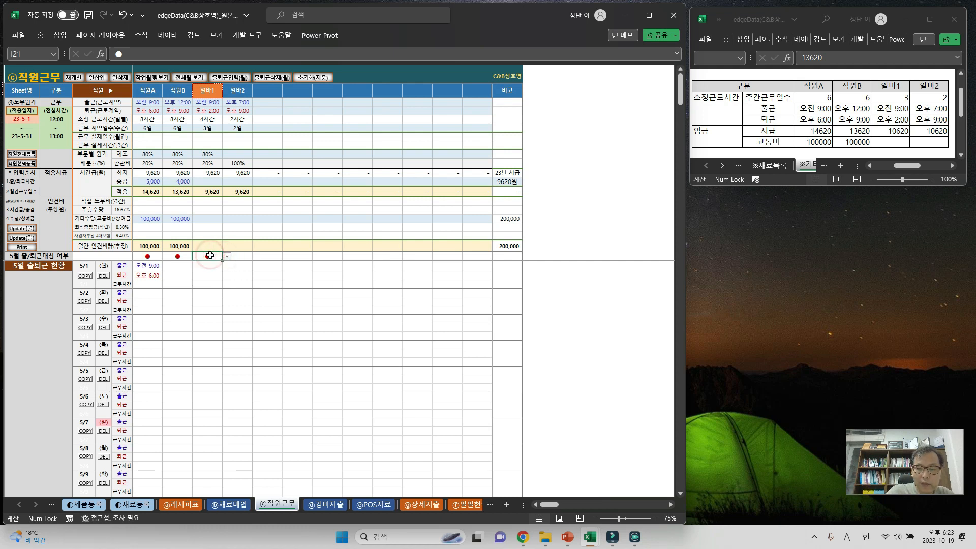
Step: Clear 알바1's mark in the 5월 출/퇴근대상 여부 row and mark 알바2 with ● instead
{"action": "key", "text": "Delete"}
{"action": "left_click", "coordinate": [243, 257]}
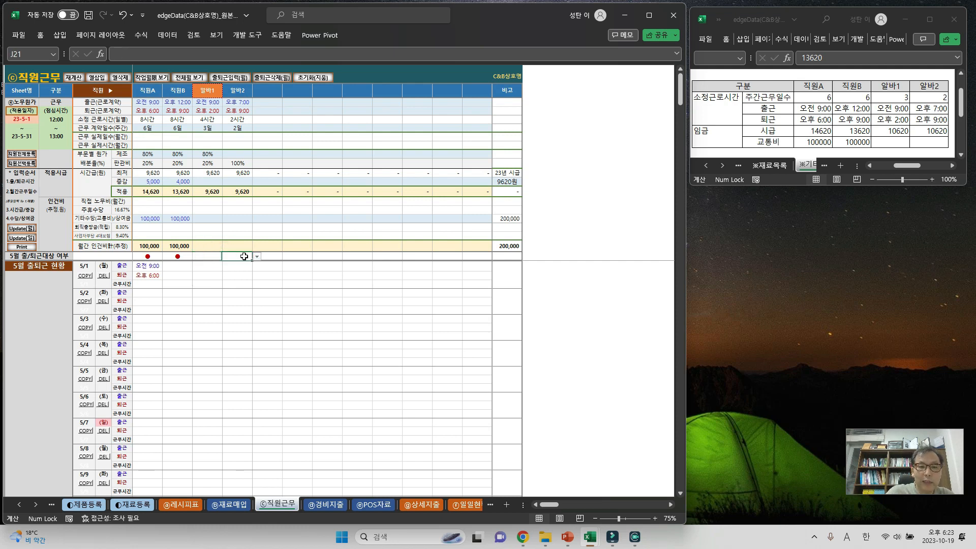
{"action": "left_click", "coordinate": [257, 256]}
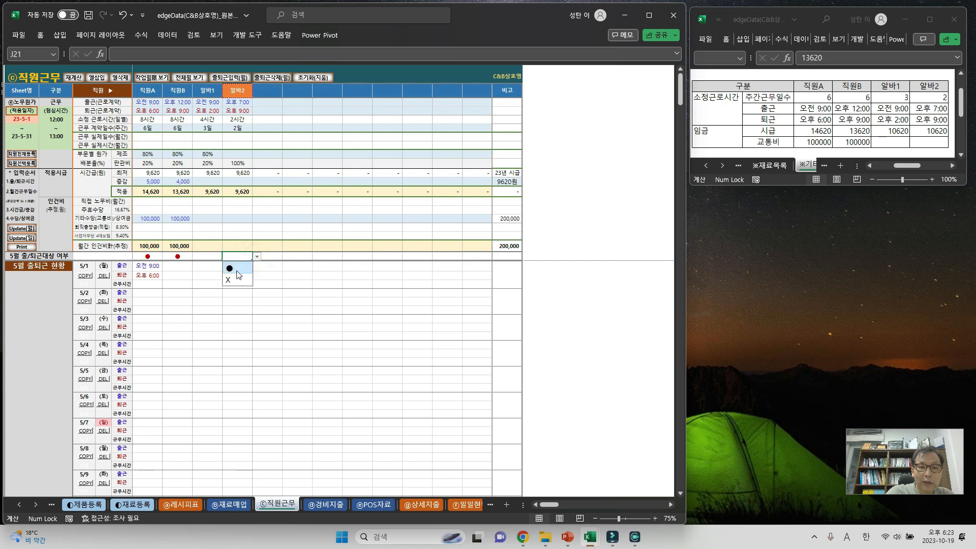
{"action": "left_click", "coordinate": [237, 268]}
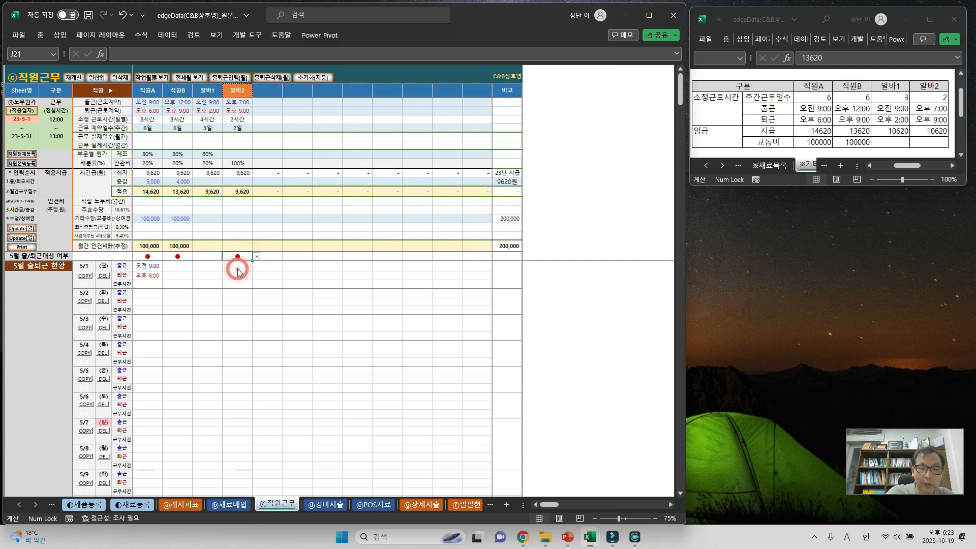
{"action": "left_click", "coordinate": [276, 300]}
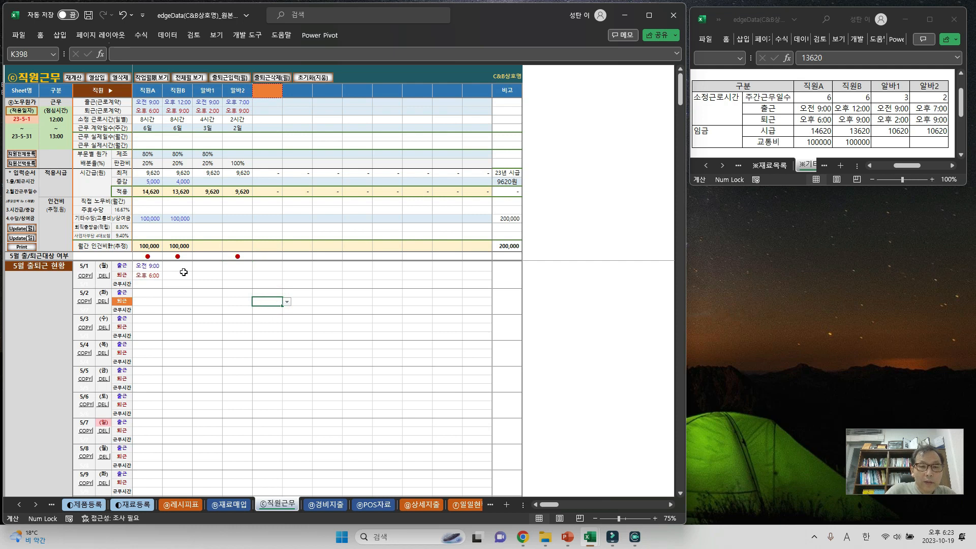
Step: Check the 출근 time choices for 직원A on 5/1, and fill 5/1, 5/2 and 5/3 with the marked staff's contract times using COPY
{"action": "left_click", "coordinate": [147, 266]}
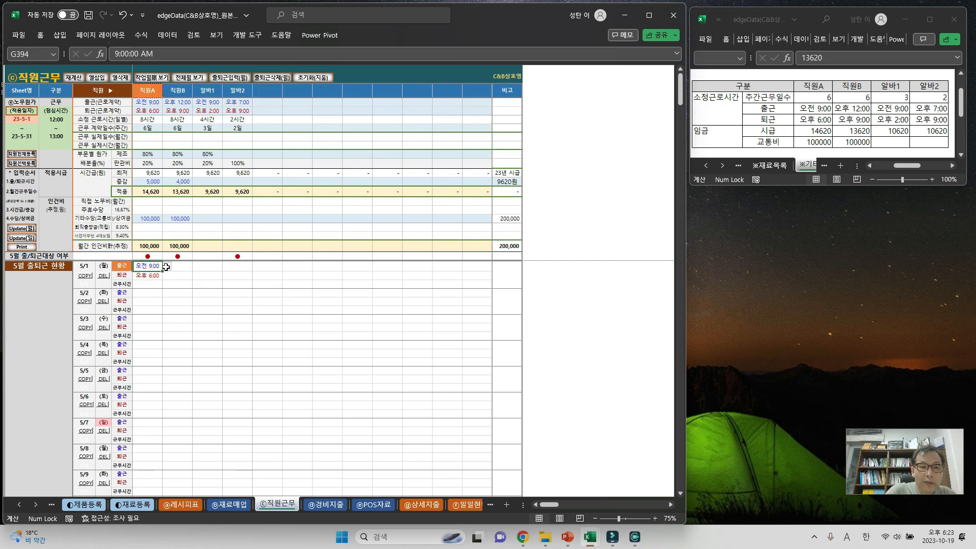
{"action": "left_click", "coordinate": [167, 266]}
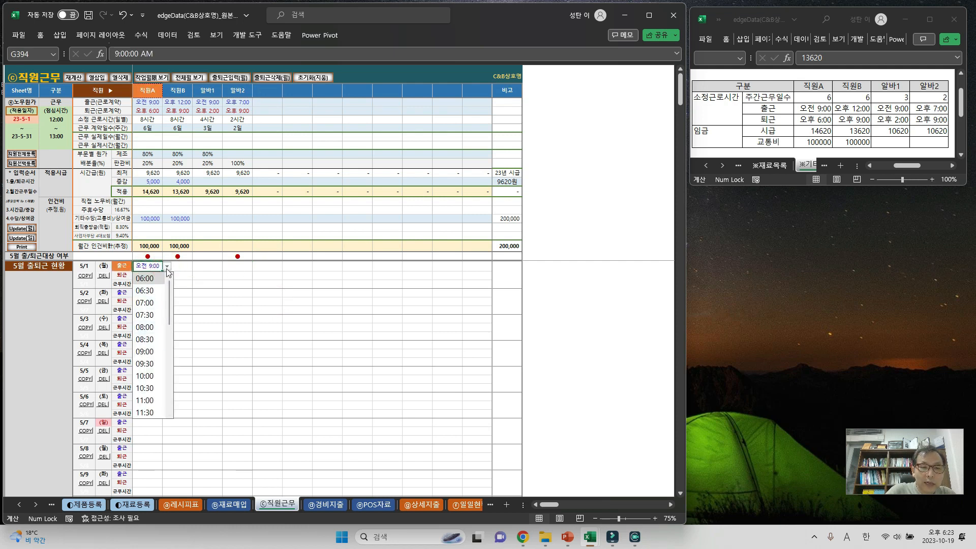
{"action": "left_click", "coordinate": [167, 269]}
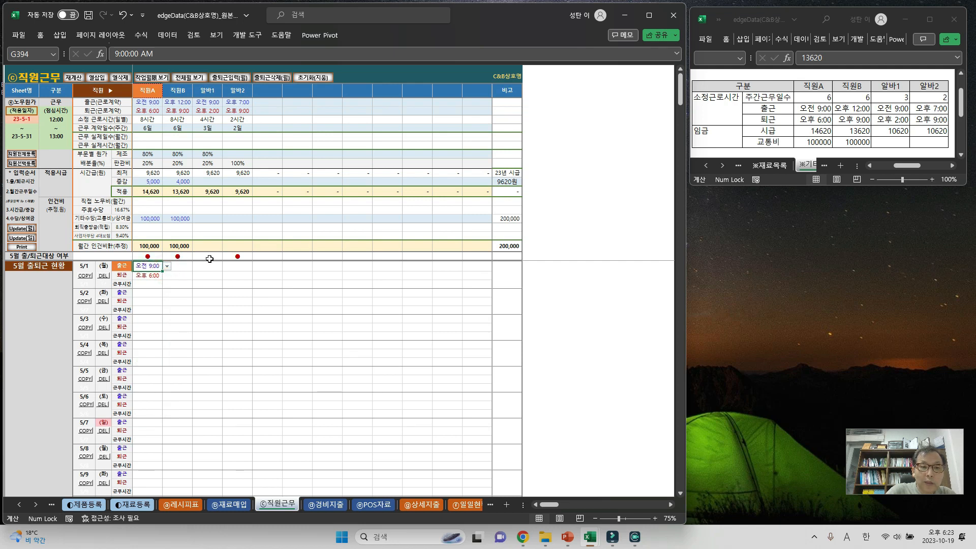
{"action": "left_click", "coordinate": [84, 278]}
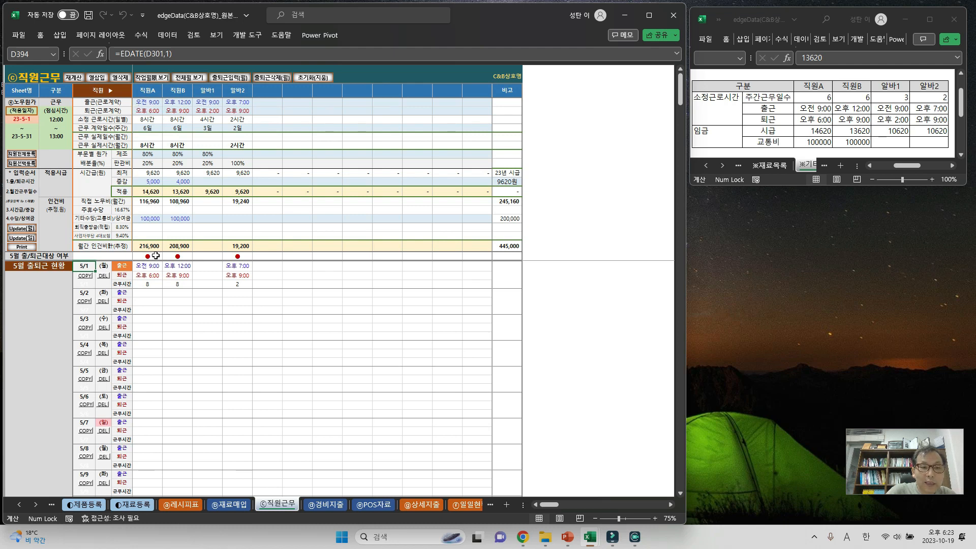
{"action": "left_click_drag", "start_coordinate": [210, 267], "coordinate": [207, 283]}
{"action": "left_click", "coordinate": [211, 254]}
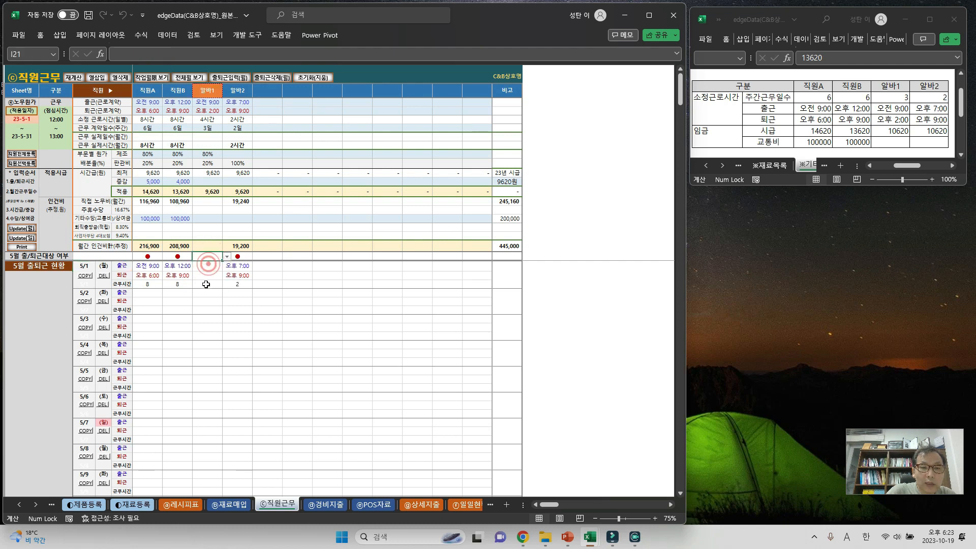
{"action": "left_click", "coordinate": [86, 302]}
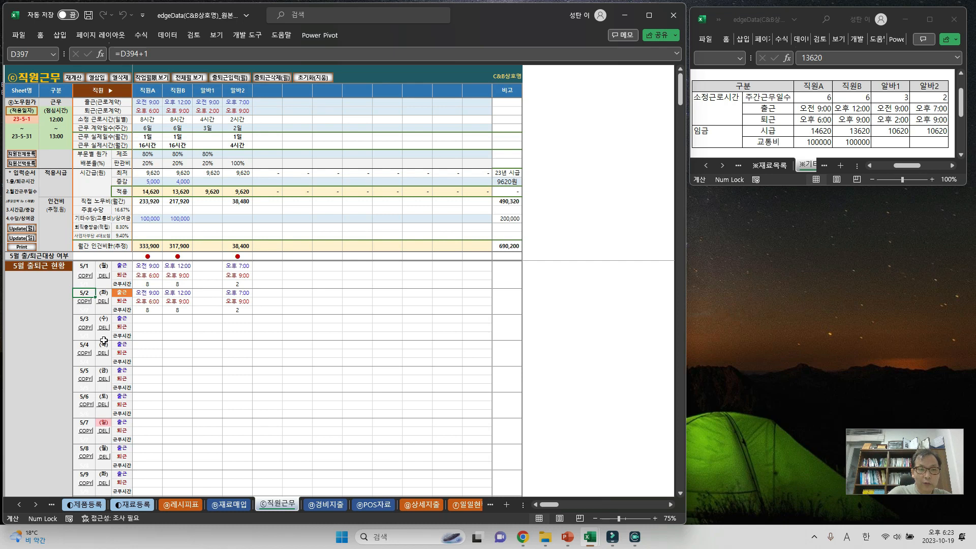
{"action": "left_click", "coordinate": [86, 329]}
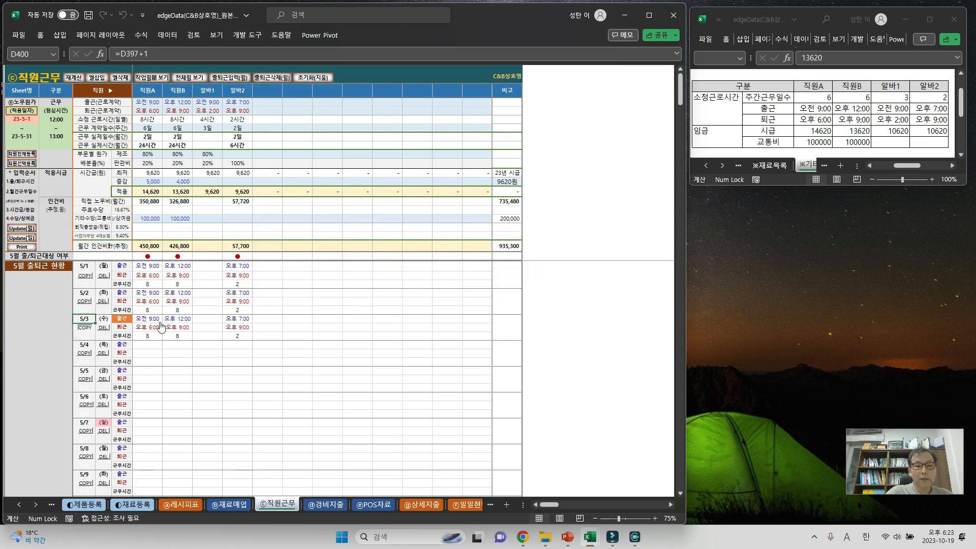
Step: Set 직원B's 퇴근 time on 5/3 to 22:00
{"action": "left_click", "coordinate": [175, 327]}
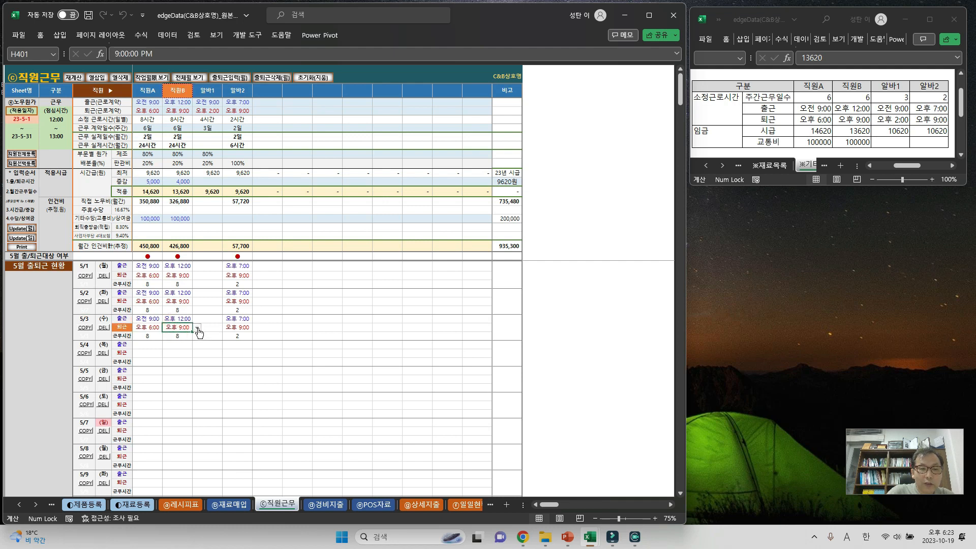
{"action": "left_click", "coordinate": [197, 328]}
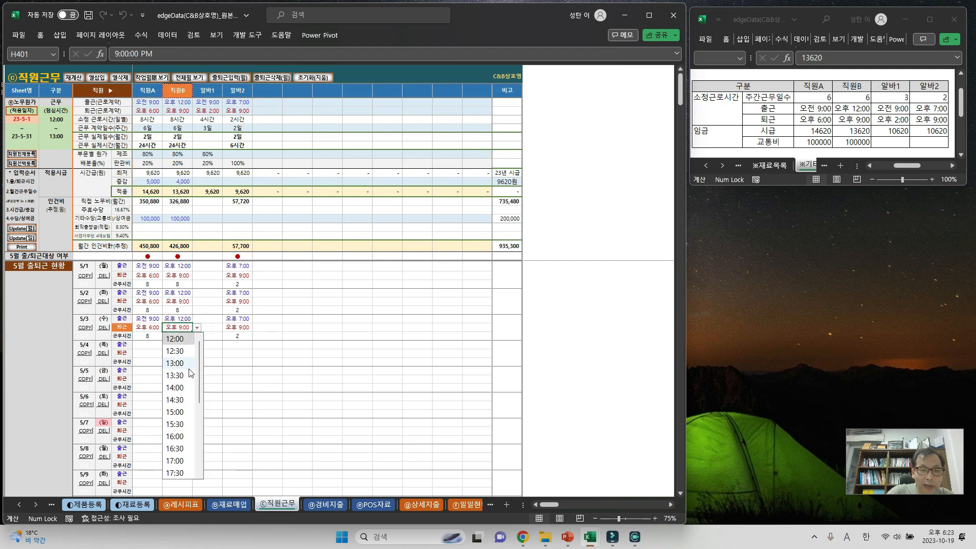
{"action": "left_click_drag", "start_coordinate": [196, 369], "coordinate": [184, 440]}
{"action": "left_click", "coordinate": [174, 424]}
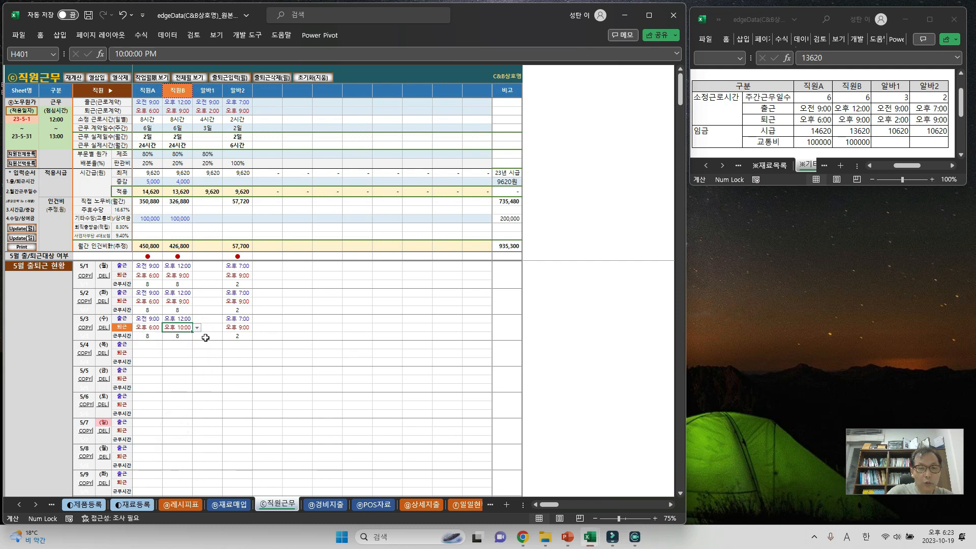
Step: Set 알바2's 퇴근 time on 5/3 to 20:00
{"action": "left_click", "coordinate": [242, 327]}
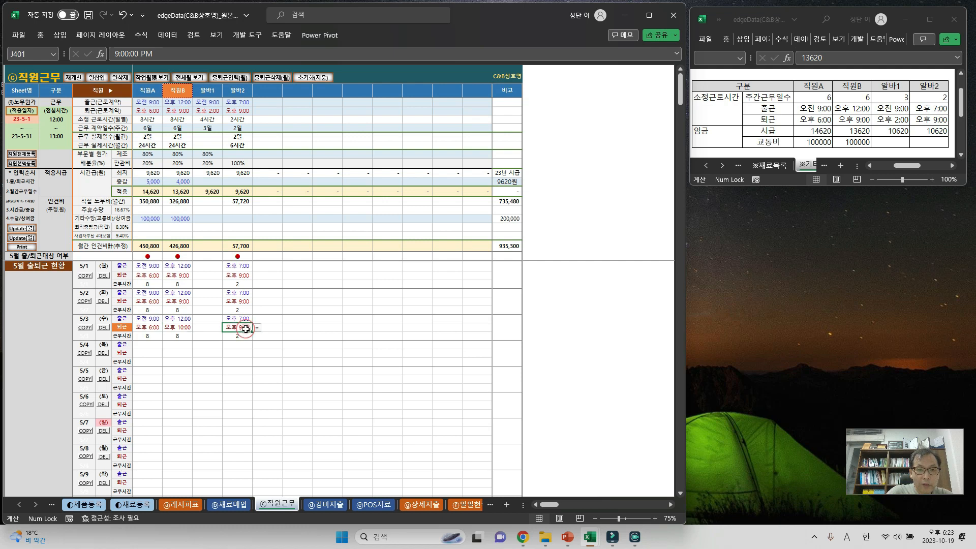
{"action": "left_click", "coordinate": [258, 328]}
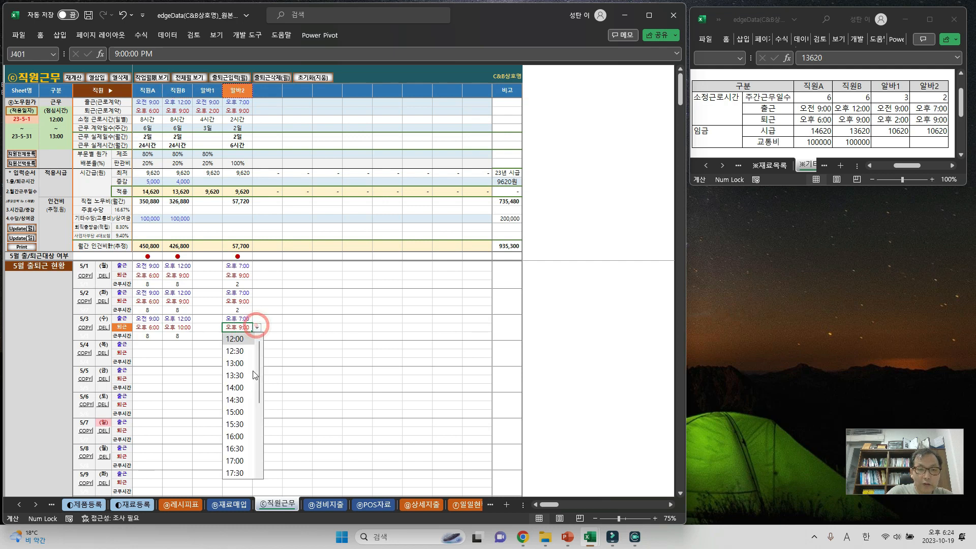
{"action": "left_click_drag", "start_coordinate": [258, 397], "coordinate": [257, 449]}
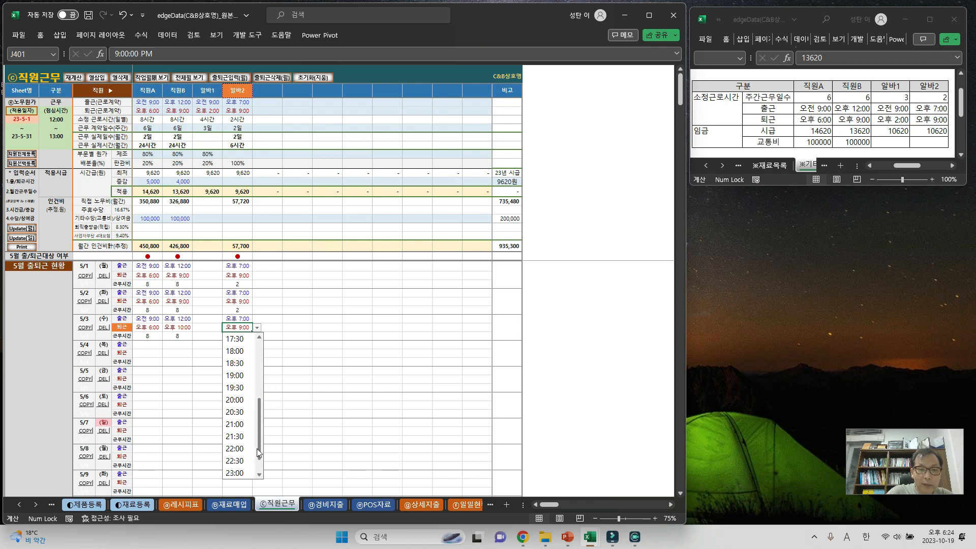
{"action": "left_click", "coordinate": [235, 399]}
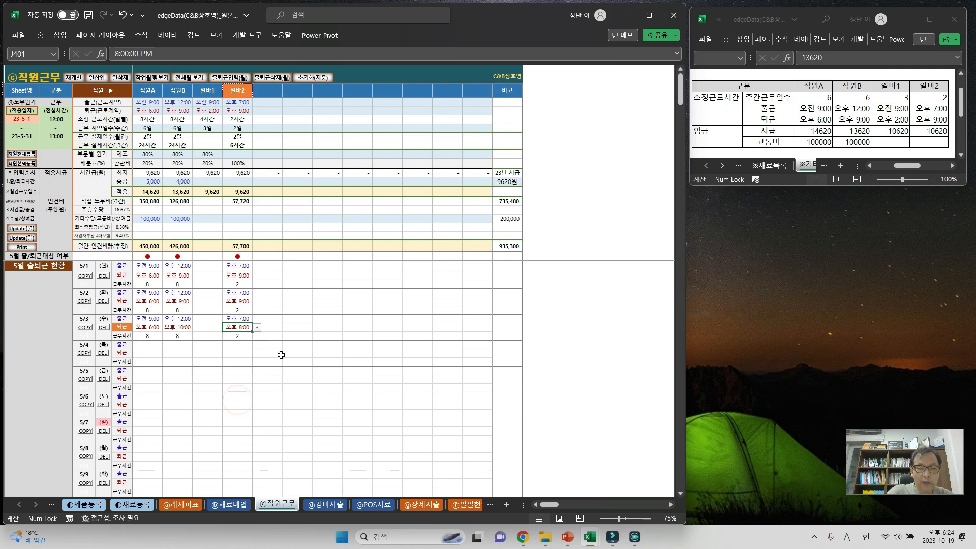
Step: Recalculate the sheet and check the staff's 월간 인건비, the 5/1 근무시간 and 직원B's 적용 hourly wage
{"action": "left_click", "coordinate": [235, 339]}
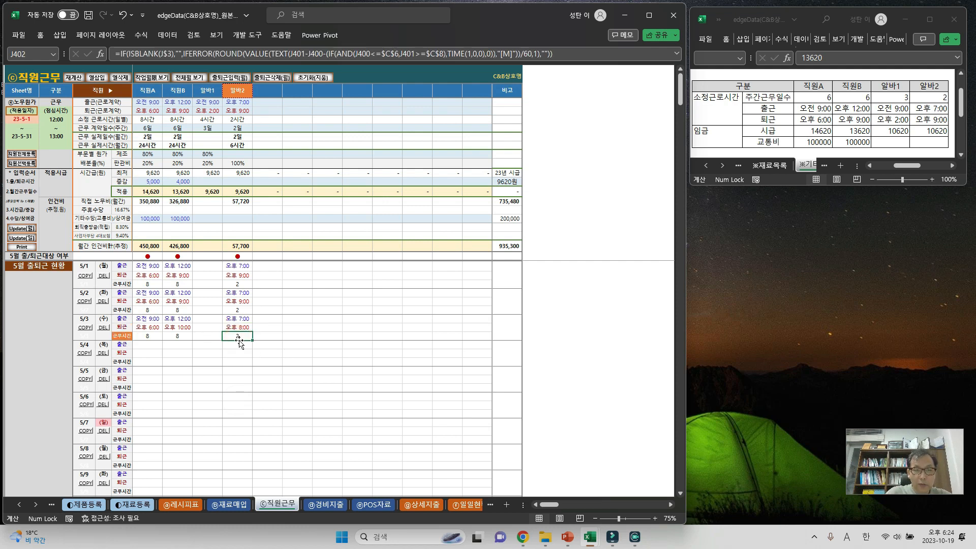
{"action": "left_click", "coordinate": [75, 79]}
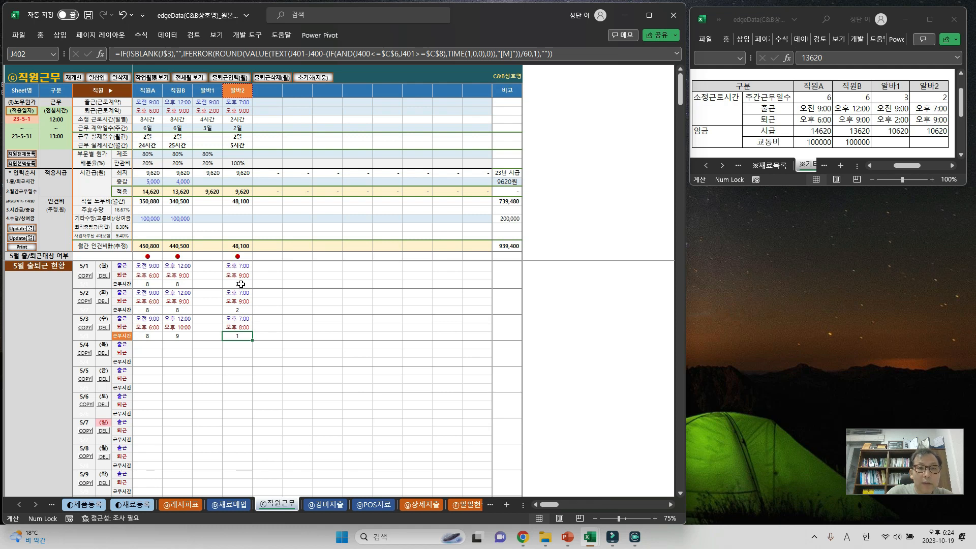
{"action": "left_click", "coordinate": [71, 77]}
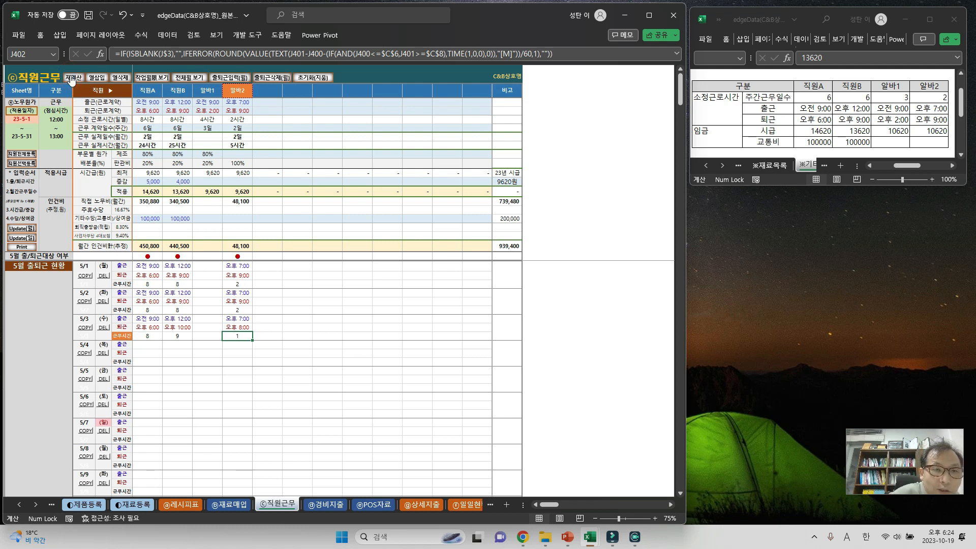
{"action": "left_click", "coordinate": [151, 246]}
{"action": "left_click_drag", "start_coordinate": [160, 247], "coordinate": [238, 249]}
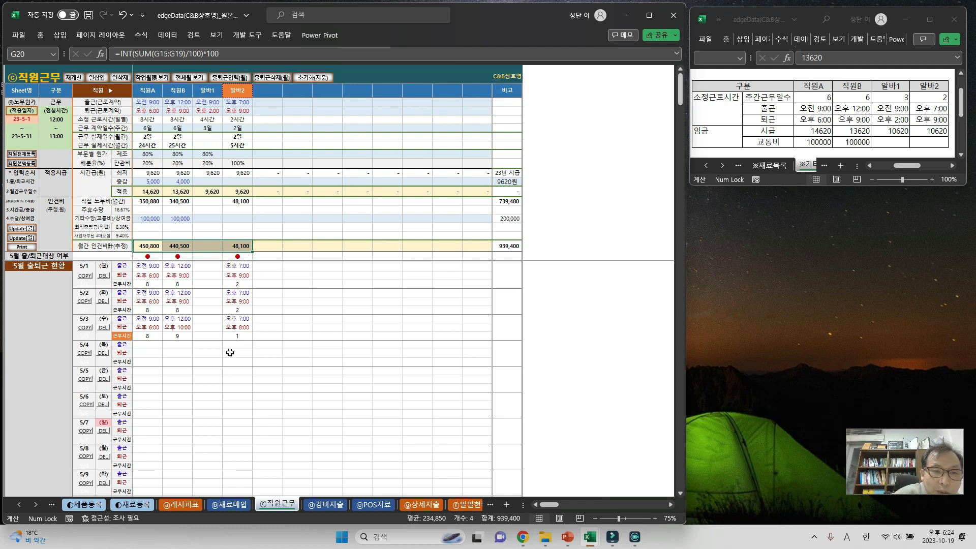
{"action": "left_click", "coordinate": [149, 284]}
{"action": "left_click", "coordinate": [179, 283]}
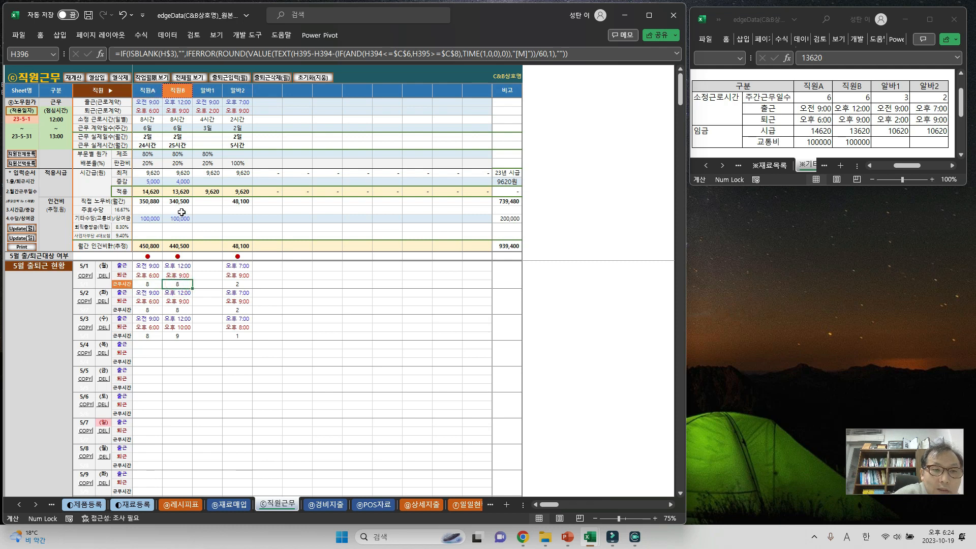
{"action": "left_click", "coordinate": [178, 191]}
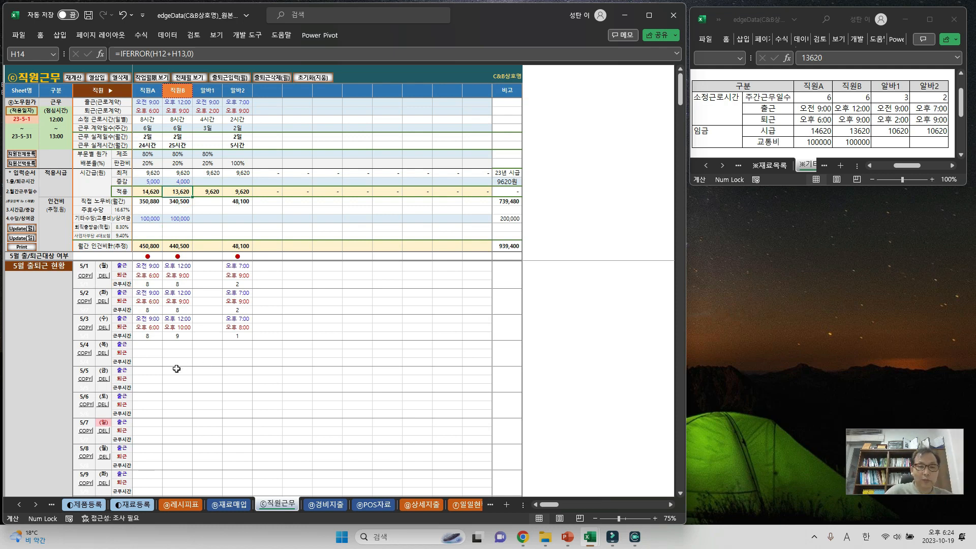
Step: Run COPY for 5/4 and check the day's 비고 entry
{"action": "left_click", "coordinate": [85, 353]}
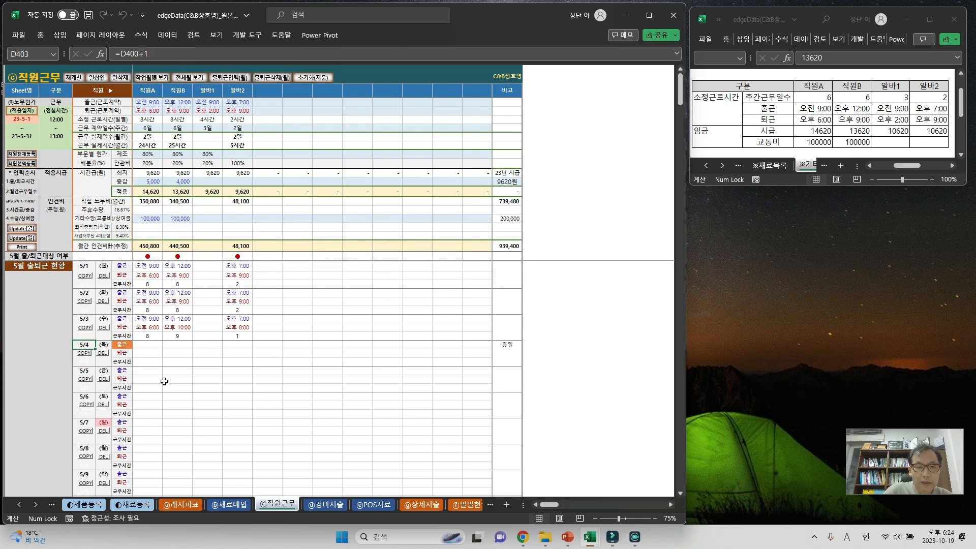
{"action": "left_click", "coordinate": [507, 345]}
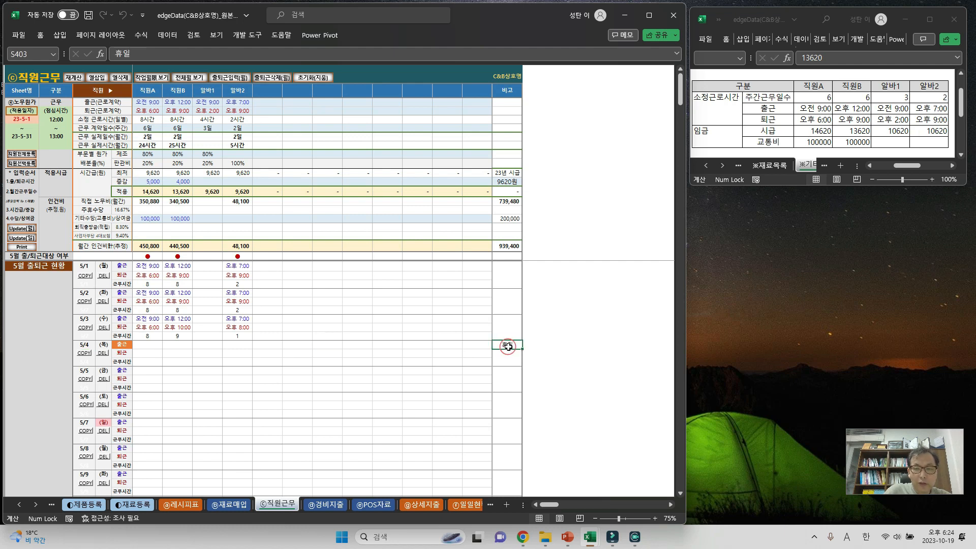
Step: Look through the POS자료 sales dates for any rows dated 2023-05-04, and return to the 직원근무 sheet
{"action": "left_click", "coordinate": [359, 508]}
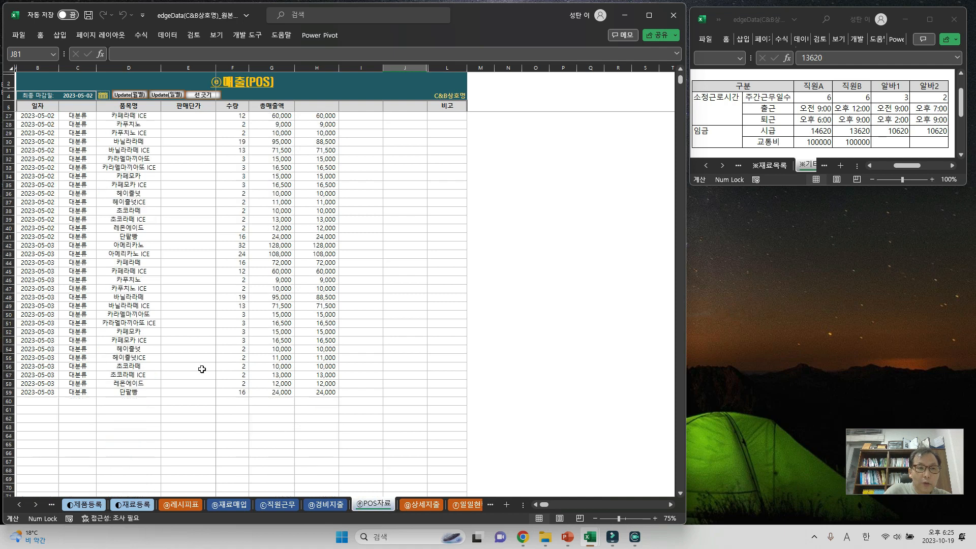
{"action": "scroll", "coordinate": [140, 370], "scroll_direction": "down", "scroll_amount": 6}
{"action": "scroll", "coordinate": [76, 387], "scroll_direction": "down", "scroll_amount": 7}
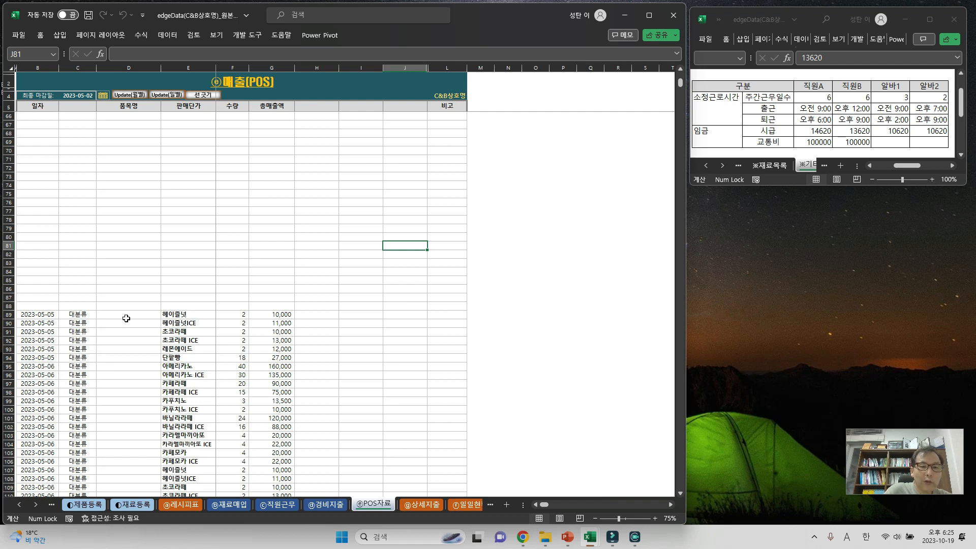
{"action": "scroll", "coordinate": [114, 329], "scroll_direction": "up", "scroll_amount": 7}
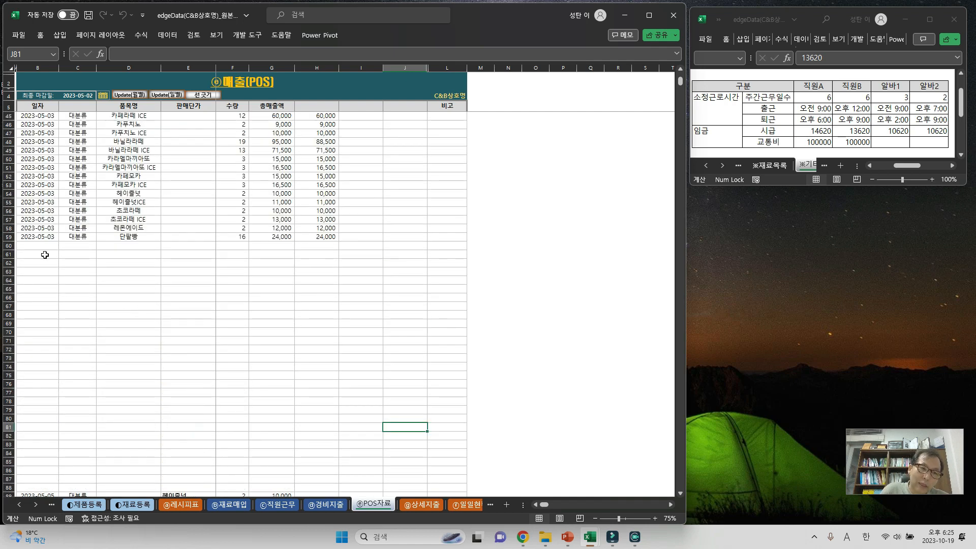
{"action": "scroll", "coordinate": [102, 354], "scroll_direction": "down", "scroll_amount": 7}
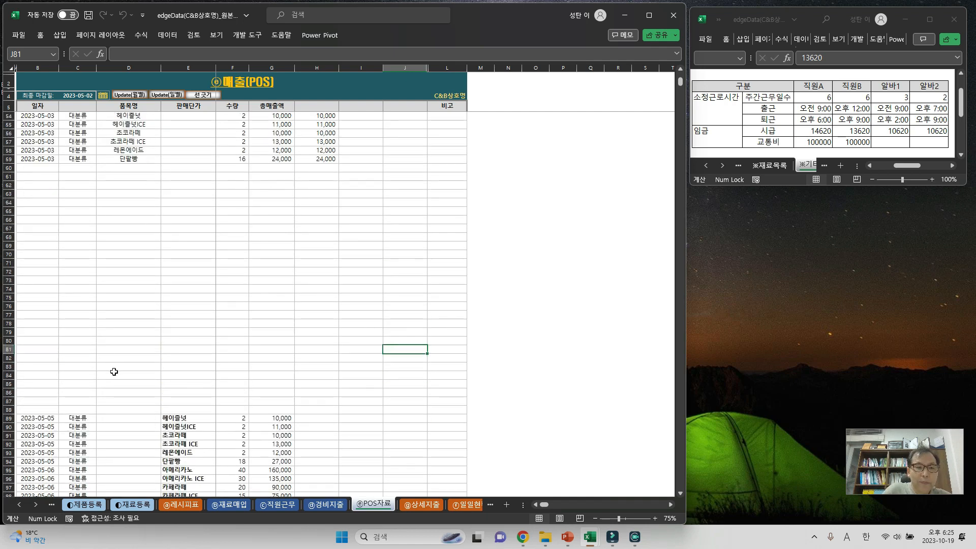
{"action": "scroll", "coordinate": [106, 145], "scroll_direction": "up", "scroll_amount": 3}
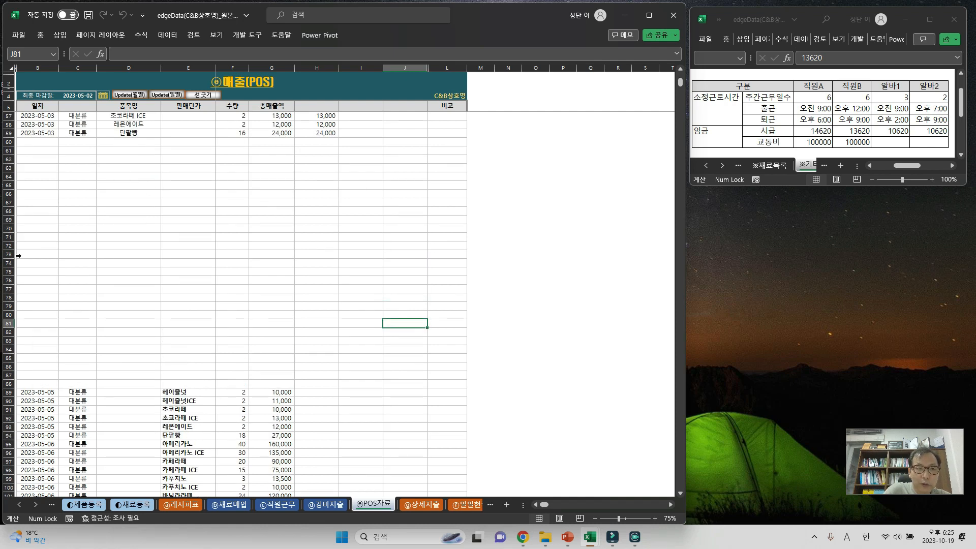
{"action": "left_click", "coordinate": [270, 505]}
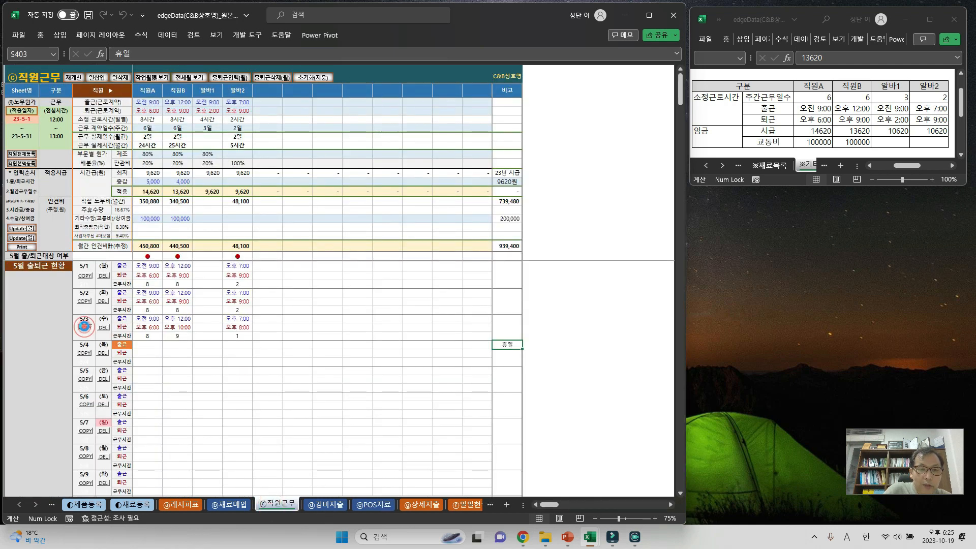
Step: Run COPY for 5/3, and delete the attendance entries for 5/5, 5/3 and 5/2
{"action": "left_click", "coordinate": [84, 328]}
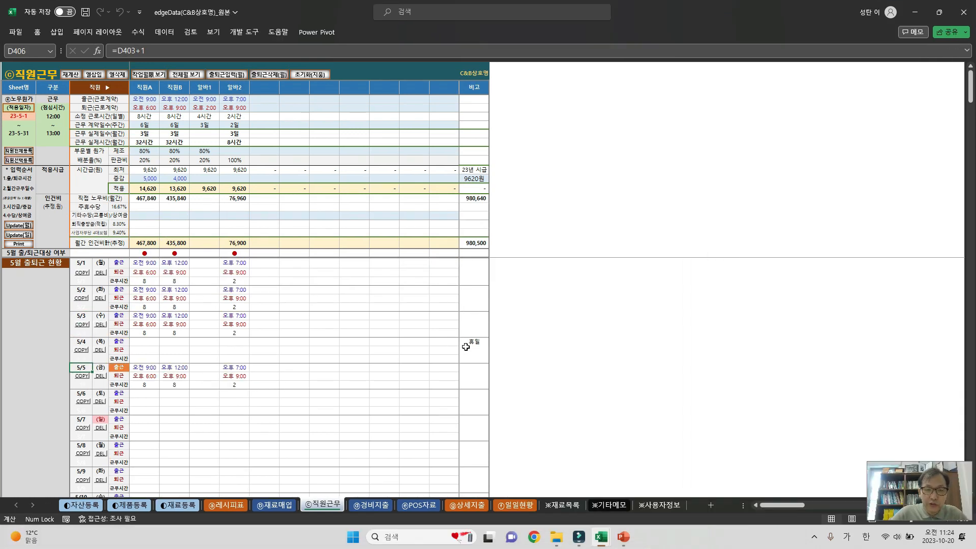
{"action": "left_click", "coordinate": [100, 376]}
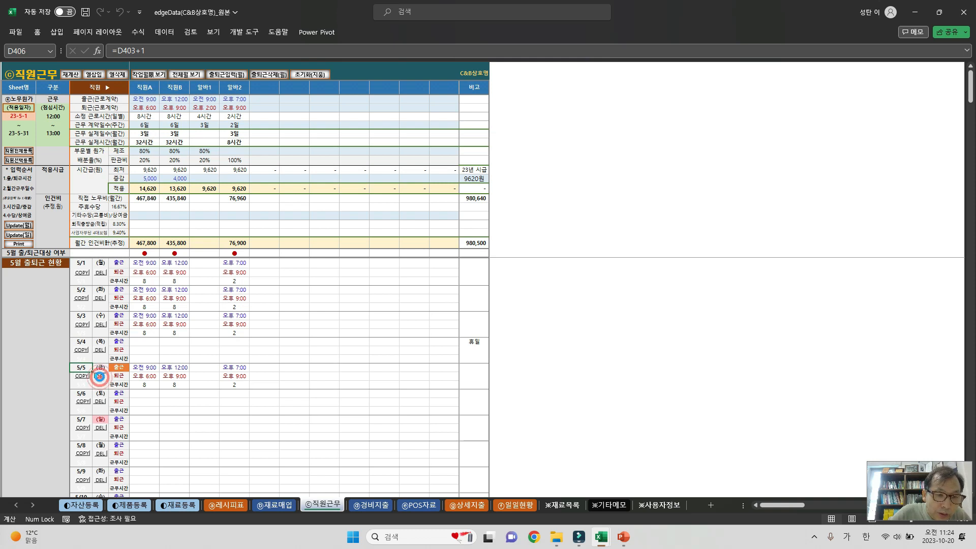
{"action": "left_click", "coordinate": [100, 325]}
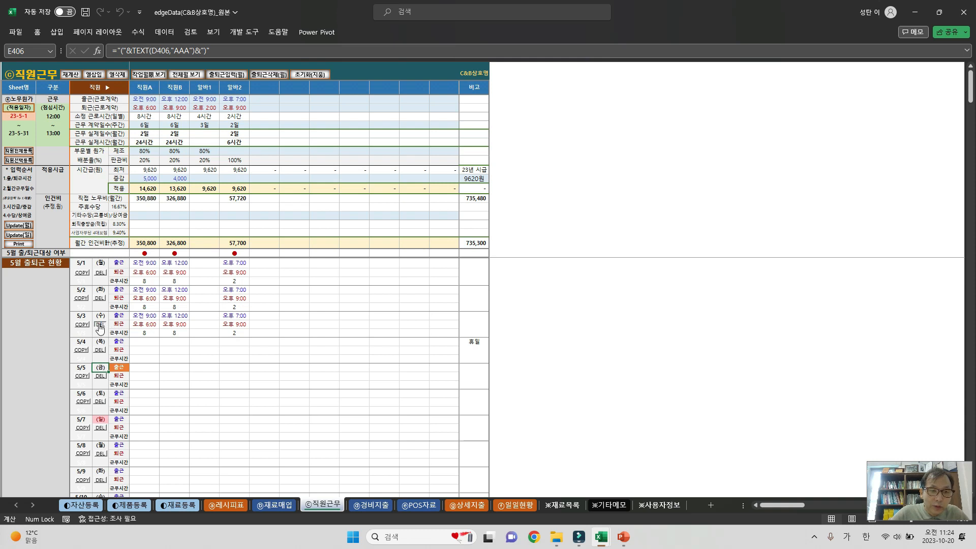
{"action": "left_click", "coordinate": [100, 301]}
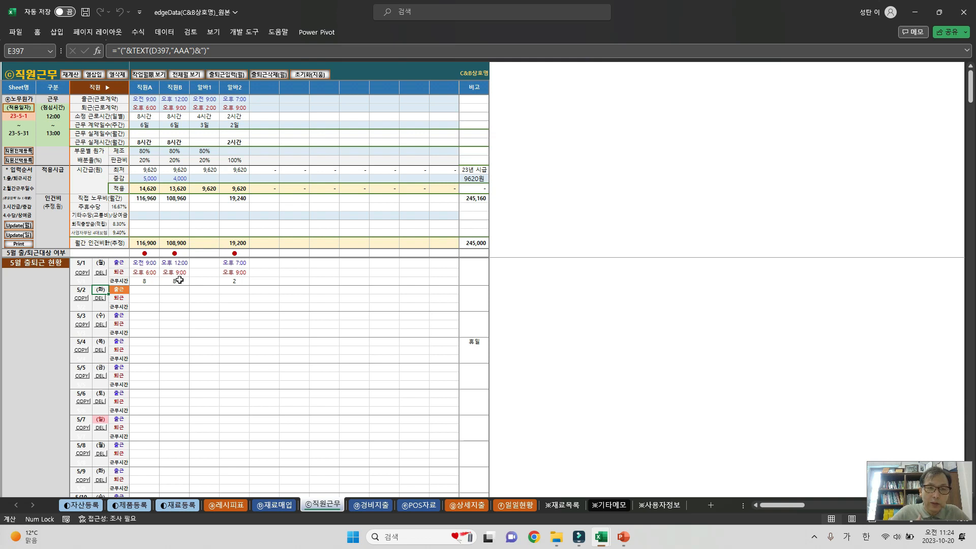
Step: Fill in attendance for the whole month of May for the marked staff and check the entries through 5/31
{"action": "left_click", "coordinate": [232, 76]}
{"action": "left_click", "coordinate": [473, 302]}
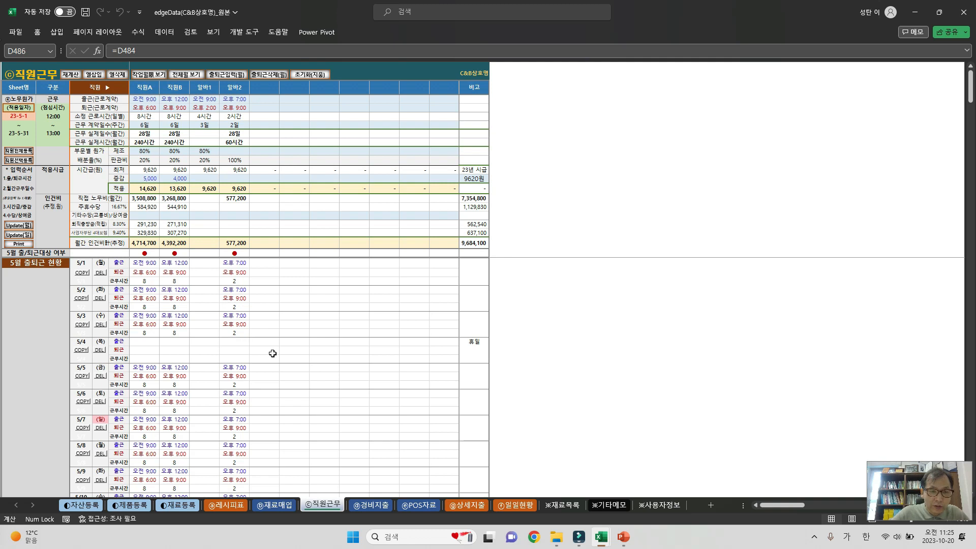
{"action": "scroll", "coordinate": [273, 353], "scroll_direction": "down", "scroll_amount": 1}
{"action": "scroll", "coordinate": [273, 353], "scroll_direction": "down", "scroll_amount": 14}
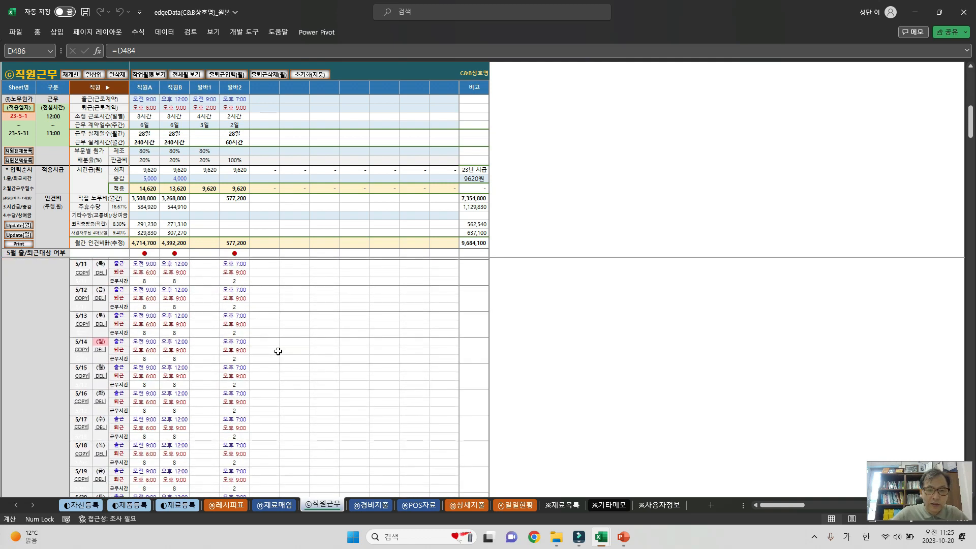
{"action": "scroll", "coordinate": [278, 351], "scroll_direction": "down", "scroll_amount": 10}
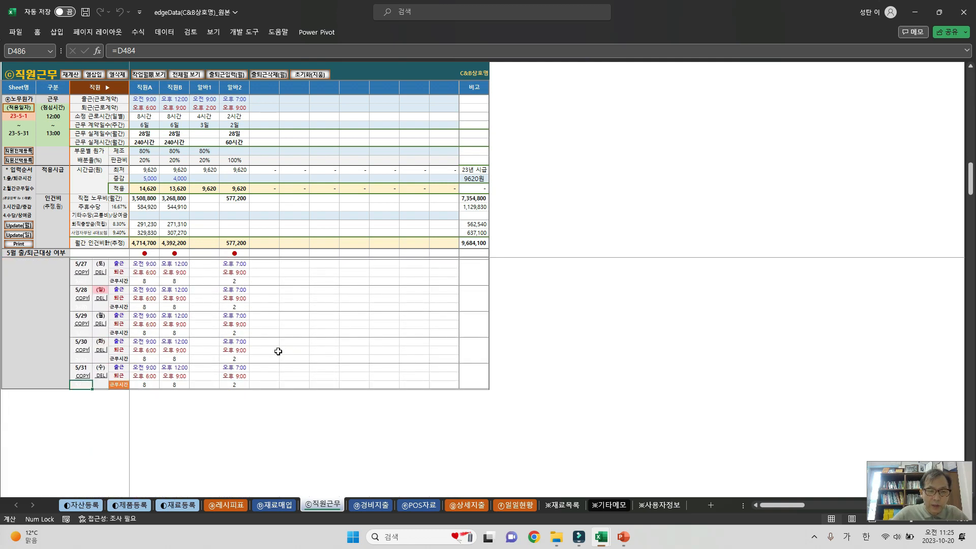
{"action": "scroll", "coordinate": [279, 353], "scroll_direction": "up", "scroll_amount": 20}
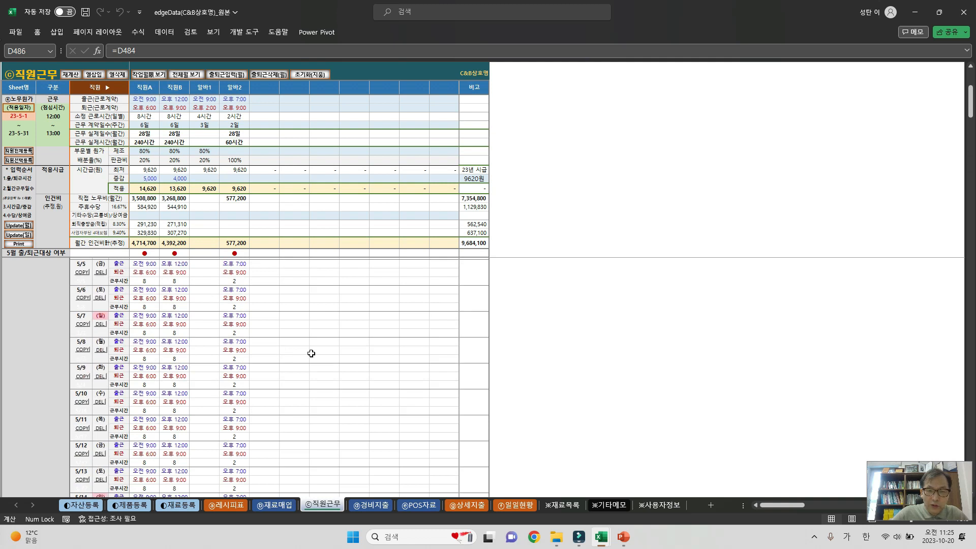
{"action": "scroll", "coordinate": [457, 317], "scroll_direction": "up", "scroll_amount": 1}
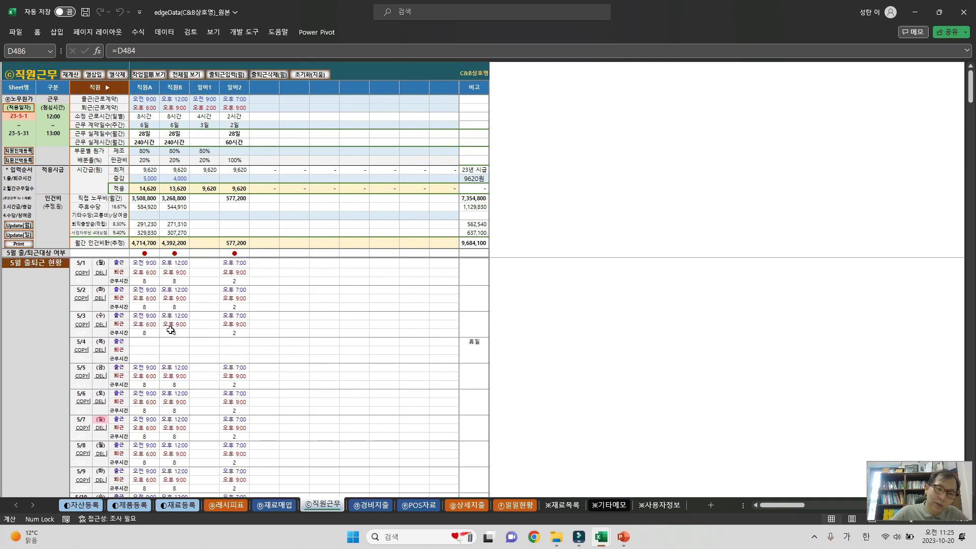
Step: Check 알바2's 퇴근 time on 5/3 and delete the whole month's attendance entries
{"action": "left_click", "coordinate": [231, 334]}
{"action": "left_click", "coordinate": [237, 323]}
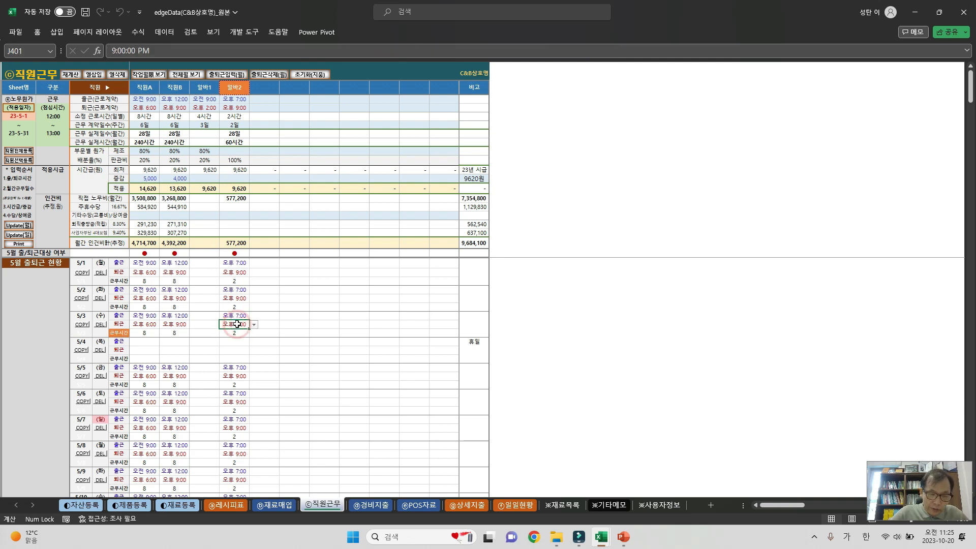
{"action": "scroll", "coordinate": [237, 324], "scroll_direction": "down", "scroll_amount": 5}
{"action": "scroll", "coordinate": [237, 324], "scroll_direction": "down", "scroll_amount": 2}
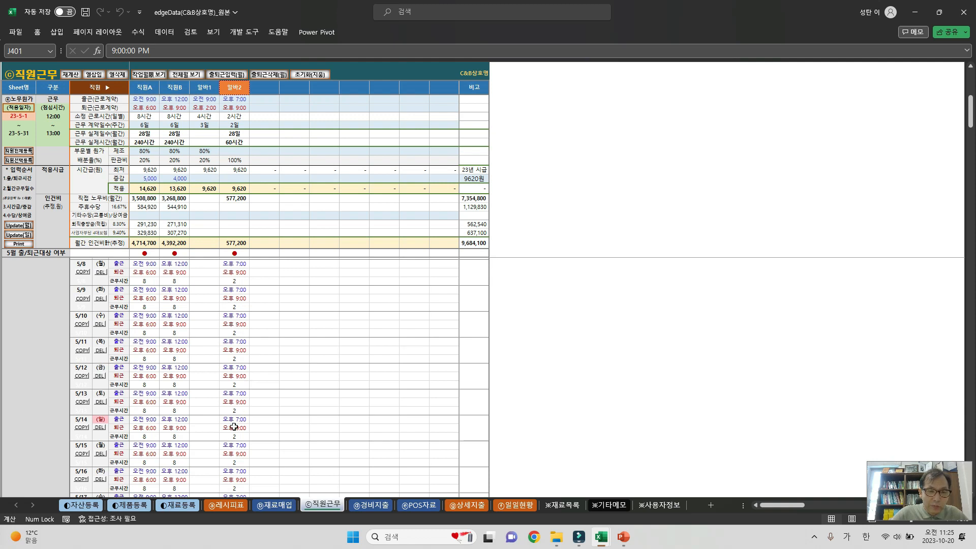
{"action": "scroll", "coordinate": [332, 293], "scroll_direction": "up", "scroll_amount": 7}
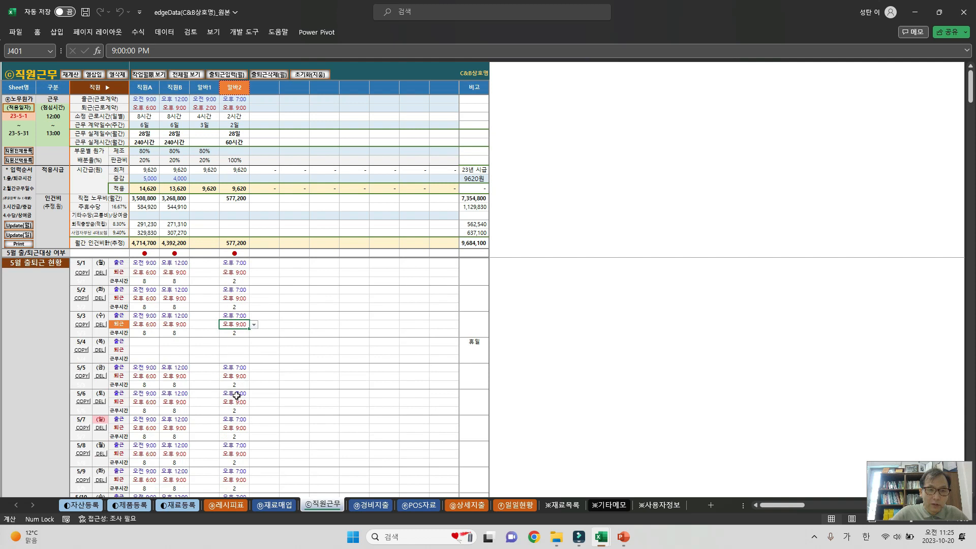
{"action": "left_click", "coordinate": [270, 75]}
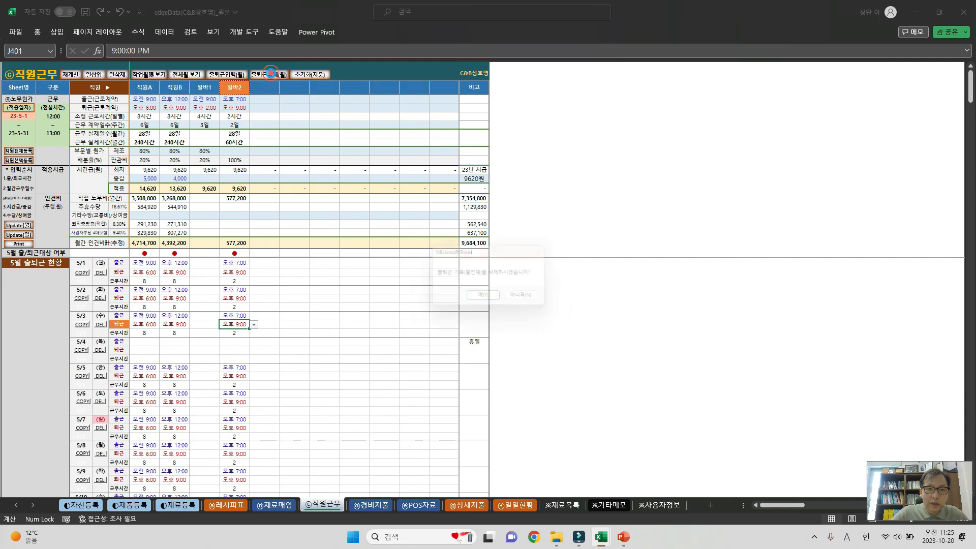
{"action": "left_click", "coordinate": [485, 299]}
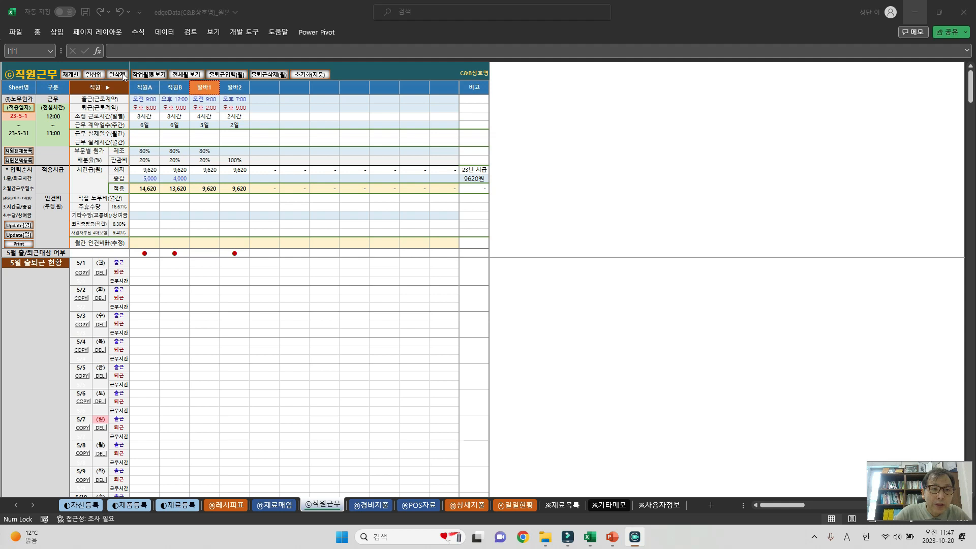
Step: Insert a blank staff column directly after 알바2, at K3
{"action": "left_click", "coordinate": [298, 95]}
{"action": "left_click", "coordinate": [293, 87]}
{"action": "left_click", "coordinate": [257, 90]}
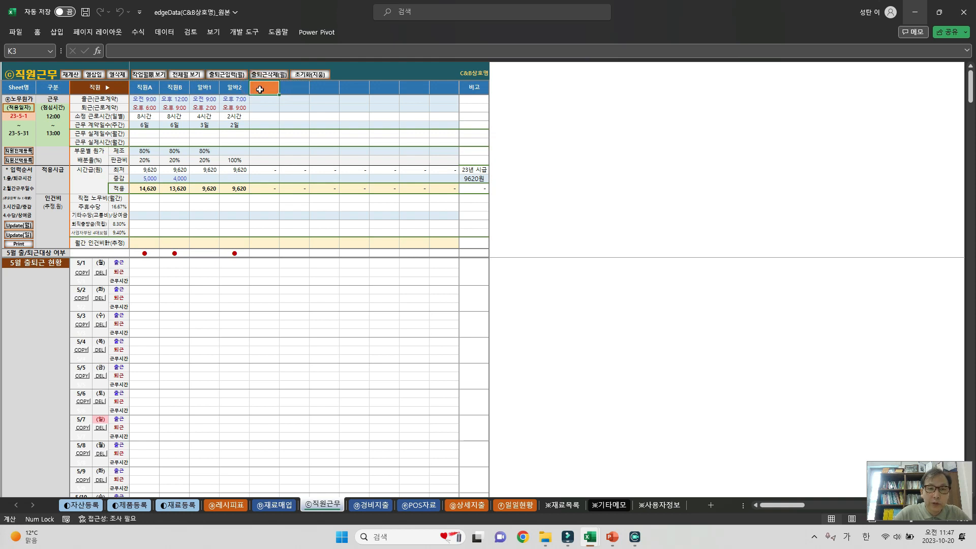
{"action": "left_click", "coordinate": [93, 75]}
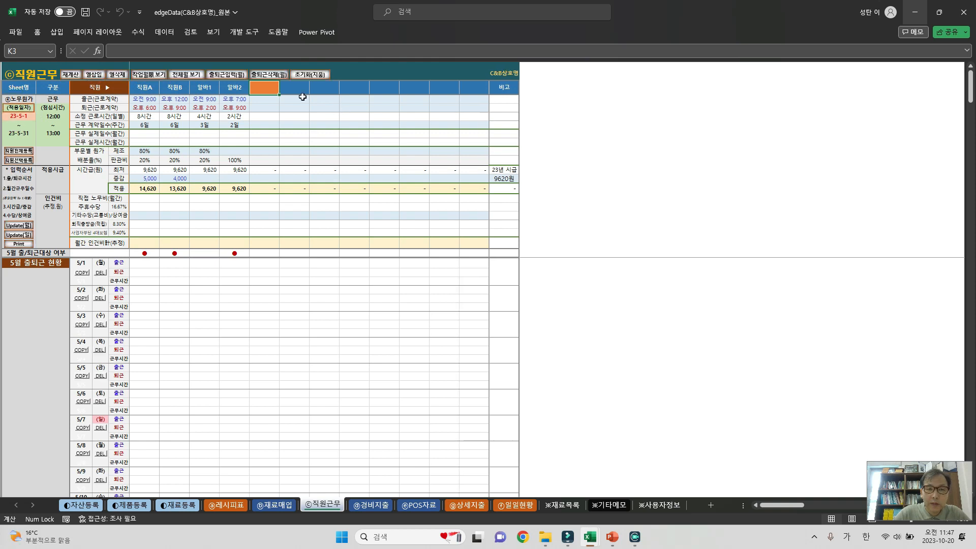
Step: Insert a blank staff column before 알바2 and delete that column again
{"action": "left_click", "coordinate": [228, 93]}
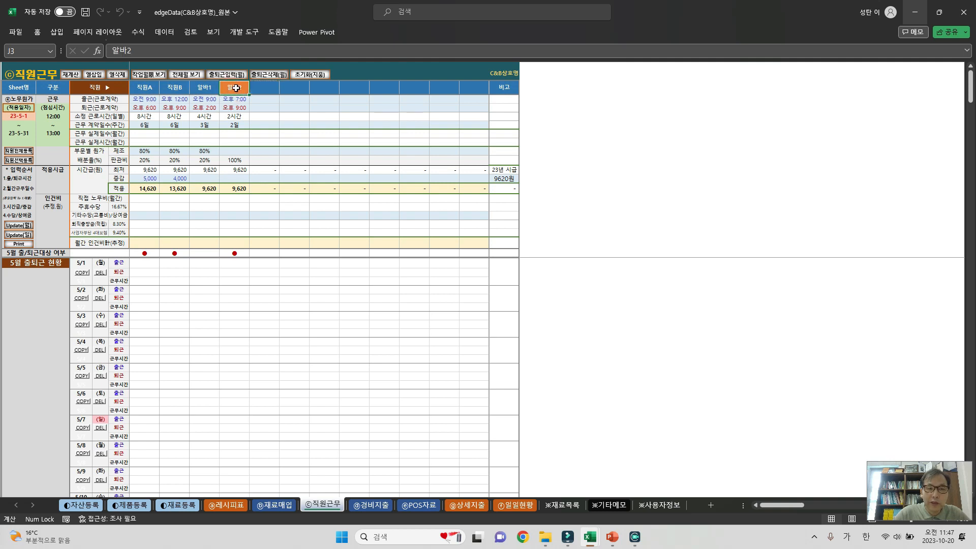
{"action": "left_click", "coordinate": [97, 73]}
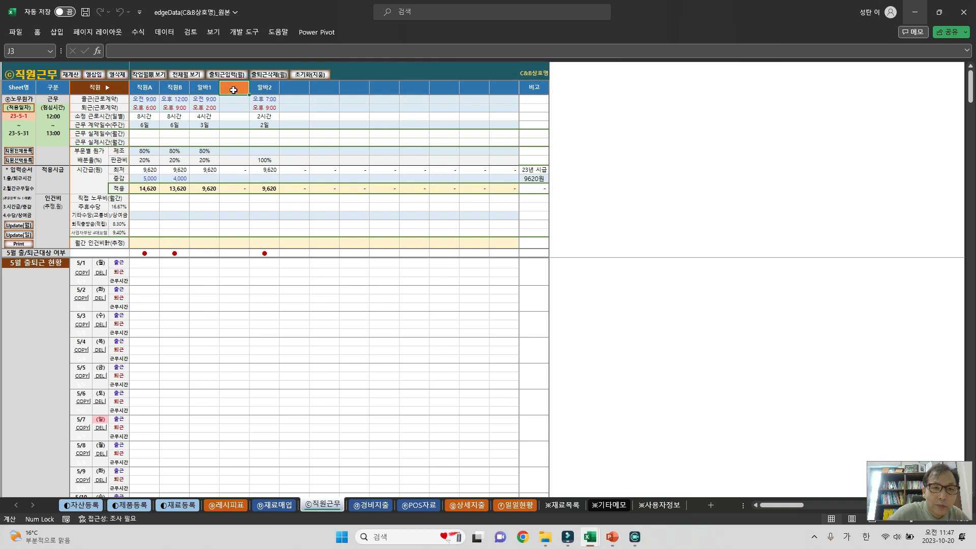
{"action": "left_click", "coordinate": [119, 74]}
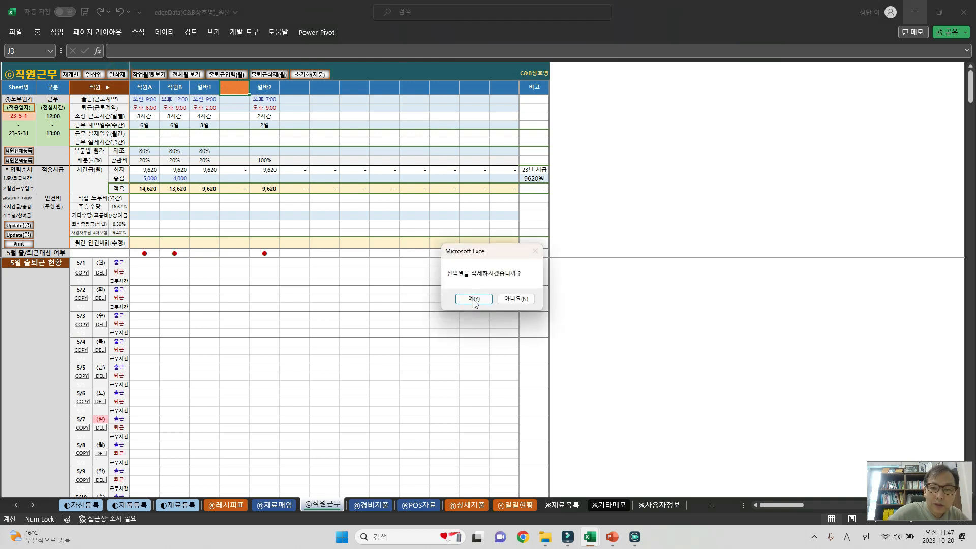
{"action": "left_click", "coordinate": [473, 299]}
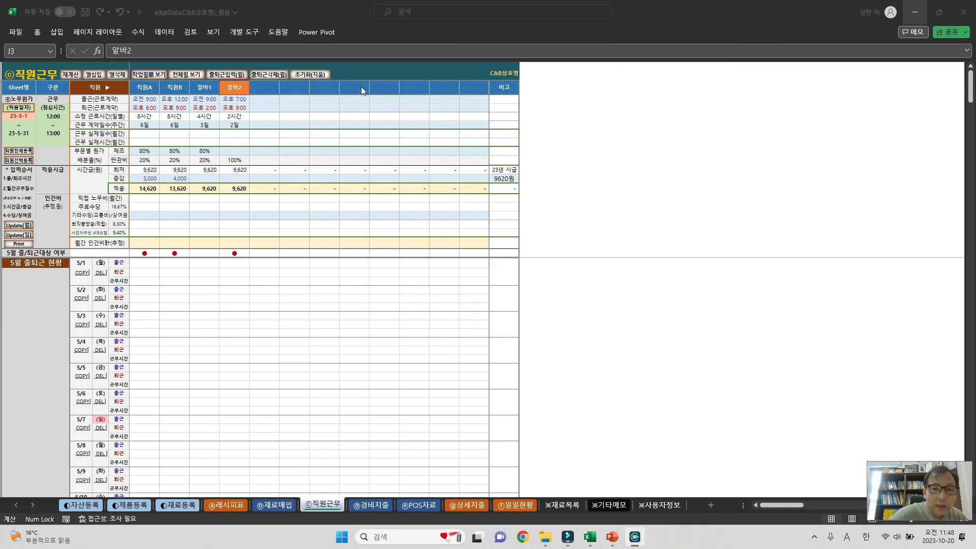
Step: Delete the four blank staff columns starting at N3
{"action": "left_click", "coordinate": [361, 86]}
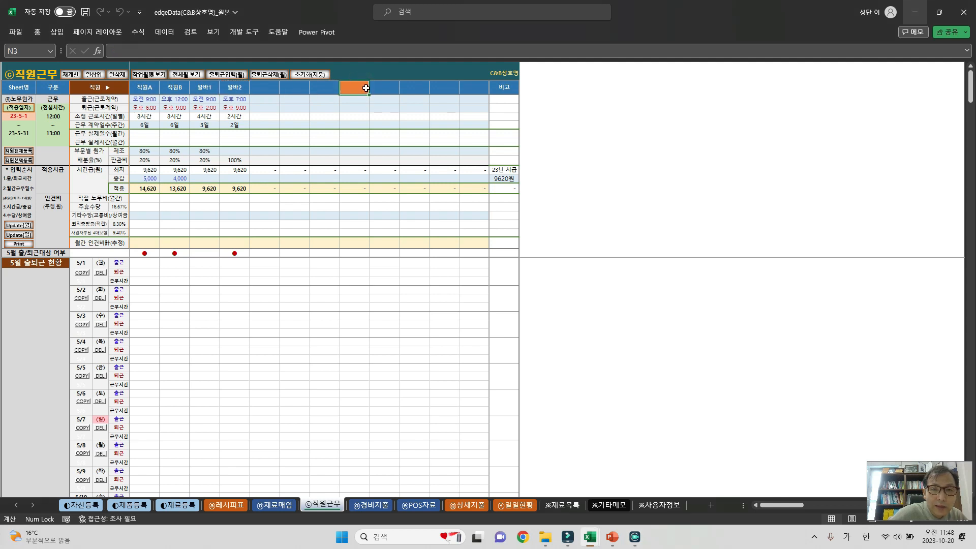
{"action": "left_click_drag", "start_coordinate": [359, 89], "coordinate": [287, 89]}
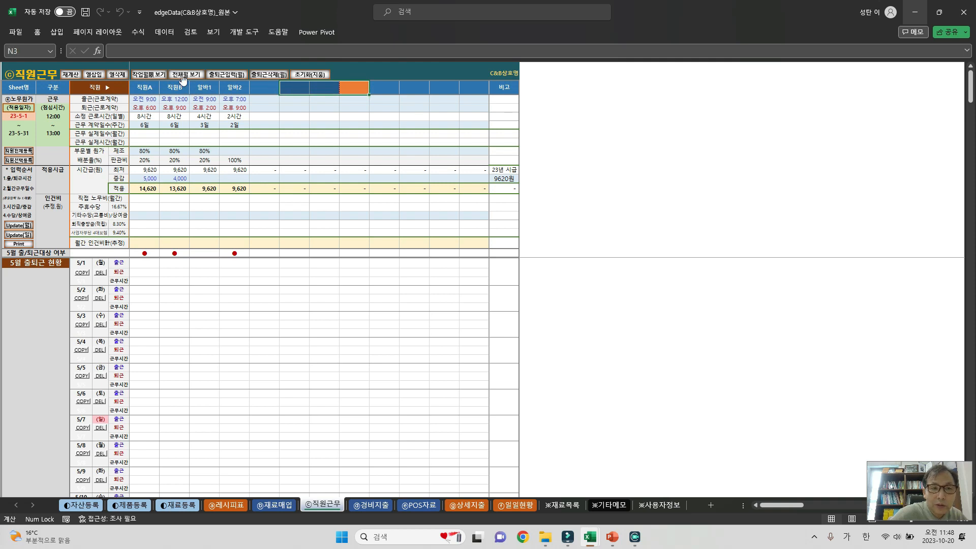
{"action": "left_click_drag", "start_coordinate": [356, 85], "coordinate": [429, 86]}
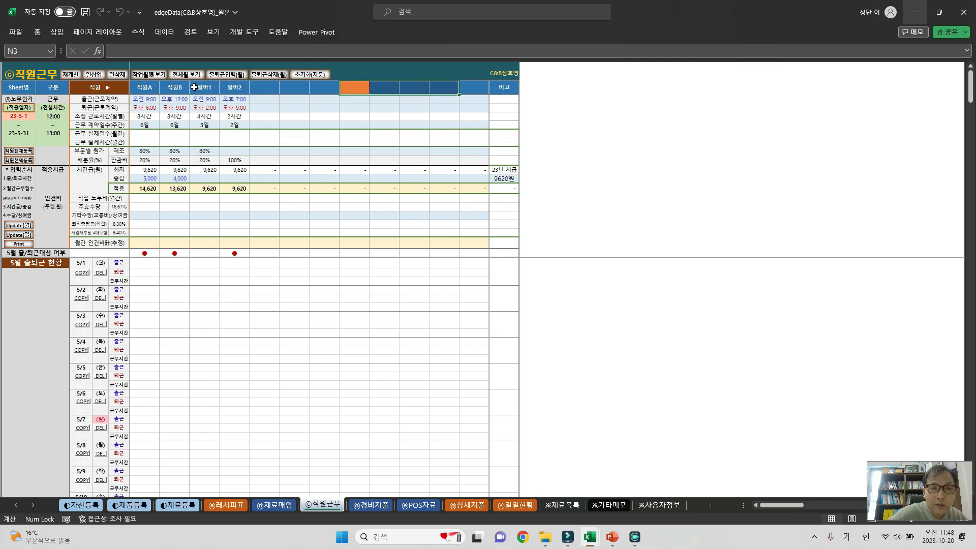
{"action": "left_click", "coordinate": [117, 74]}
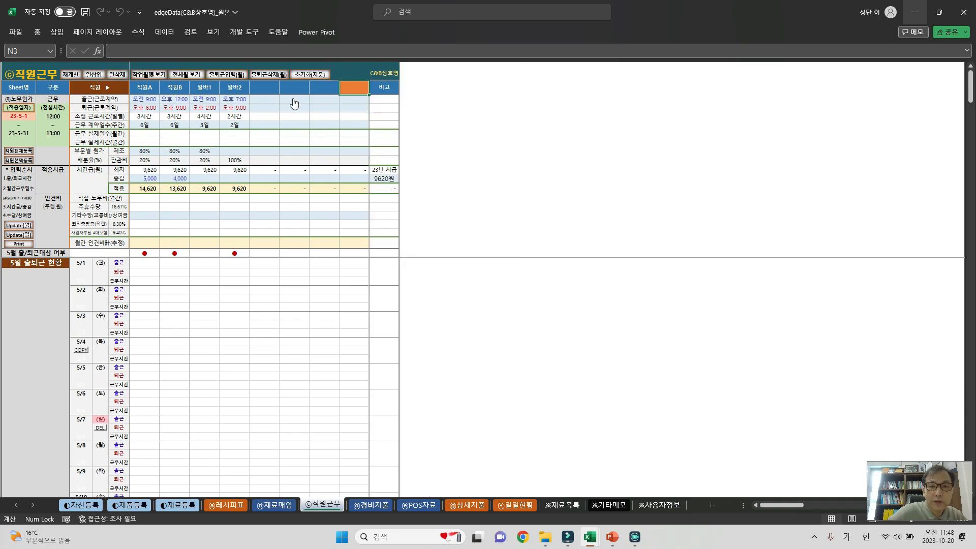
Step: Insert three blank staff columns at L3:N3 and select the staff header cells from 직원A to the last blank column
{"action": "left_click_drag", "start_coordinate": [287, 87], "coordinate": [346, 95]}
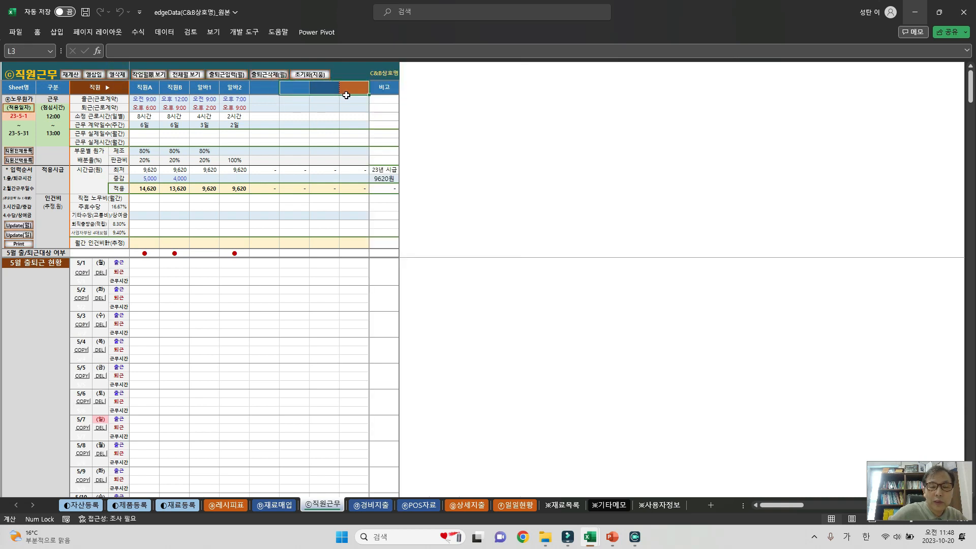
{"action": "left_click", "coordinate": [95, 74]}
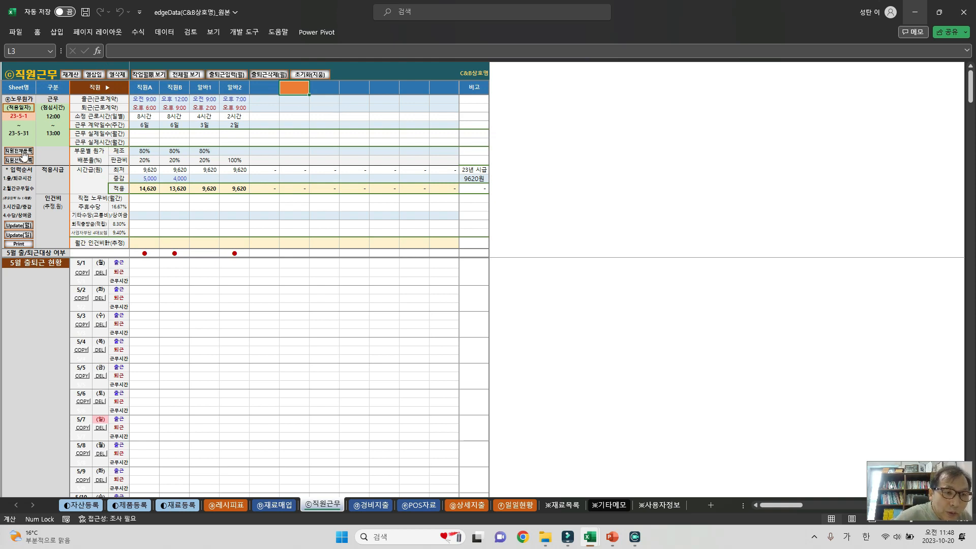
{"action": "left_click_drag", "start_coordinate": [144, 87], "coordinate": [438, 89]}
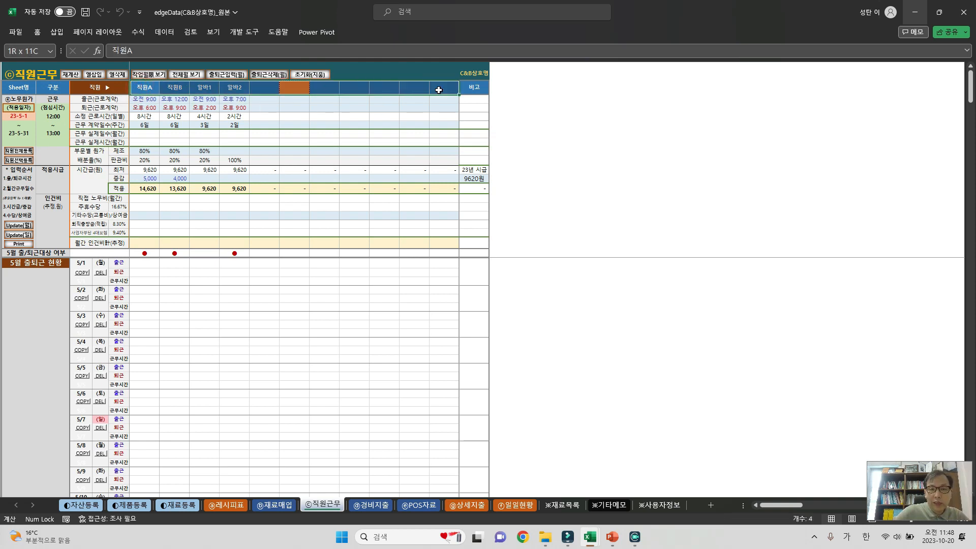
Step: Switch to the edgeCost workbook's ④노무원가 sheet and examine the staff details and the 2023년4월(計) wage-rate block
{"action": "left_click", "coordinate": [620, 487]}
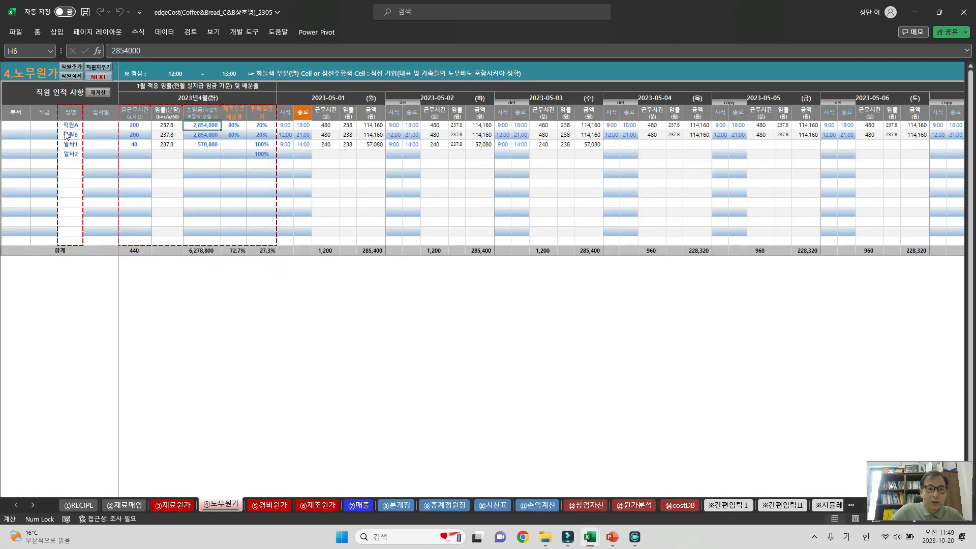
{"action": "left_click_drag", "start_coordinate": [22, 126], "coordinate": [256, 237]}
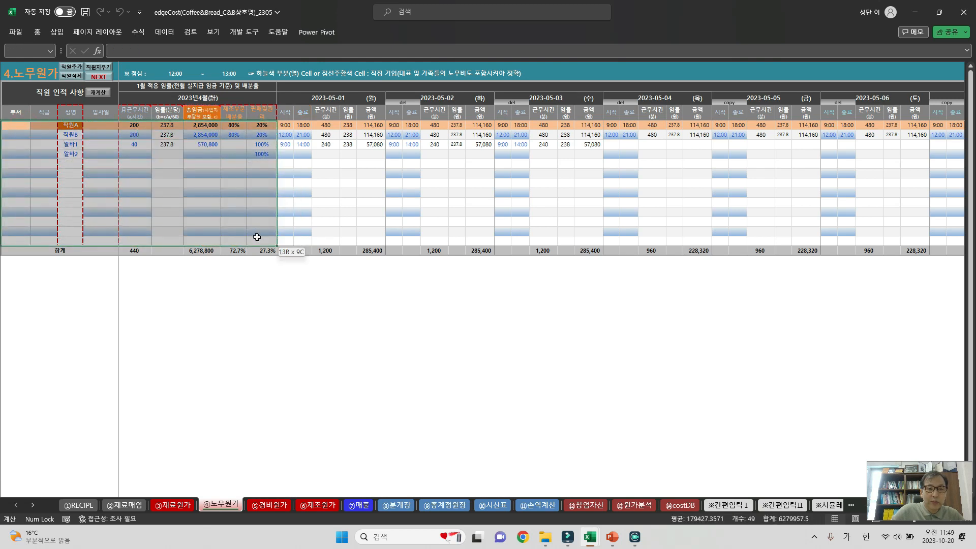
{"action": "left_click_drag", "start_coordinate": [255, 236], "coordinate": [256, 236]}
{"action": "left_click", "coordinate": [201, 100]}
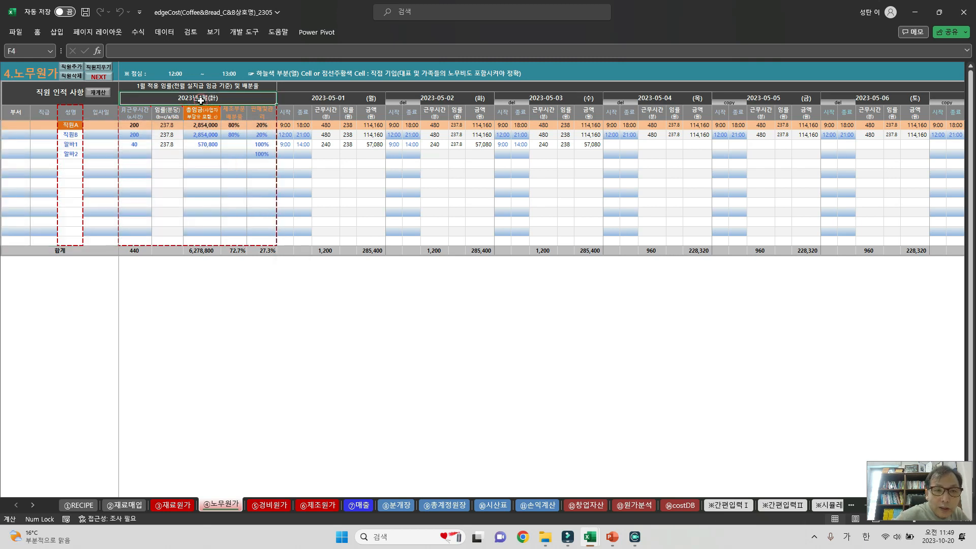
{"action": "key", "text": "Right"}
{"action": "key", "text": "Left"}
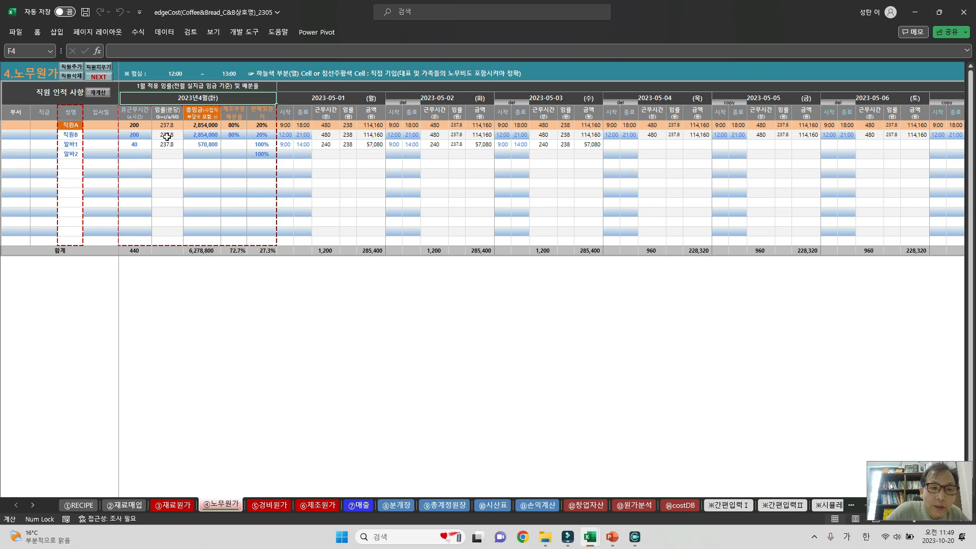
Step: Examine the per-minute 임률 column for all staff rows under the 2023년4월(計) heading
{"action": "left_click_drag", "start_coordinate": [165, 124], "coordinate": [167, 238]}
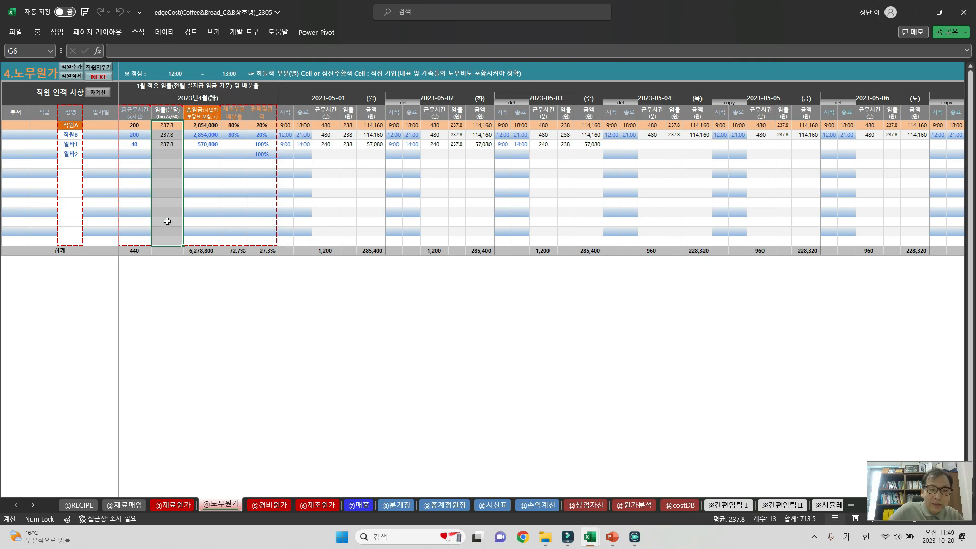
{"action": "left_click_drag", "start_coordinate": [167, 126], "coordinate": [167, 241]}
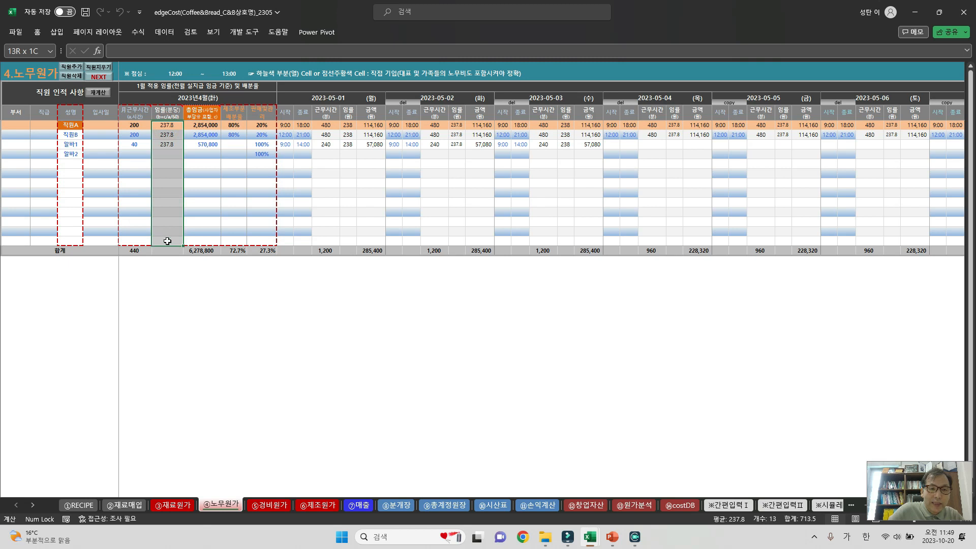
{"action": "left_click", "coordinate": [162, 126]}
{"action": "left_click_drag", "start_coordinate": [166, 138], "coordinate": [177, 238]}
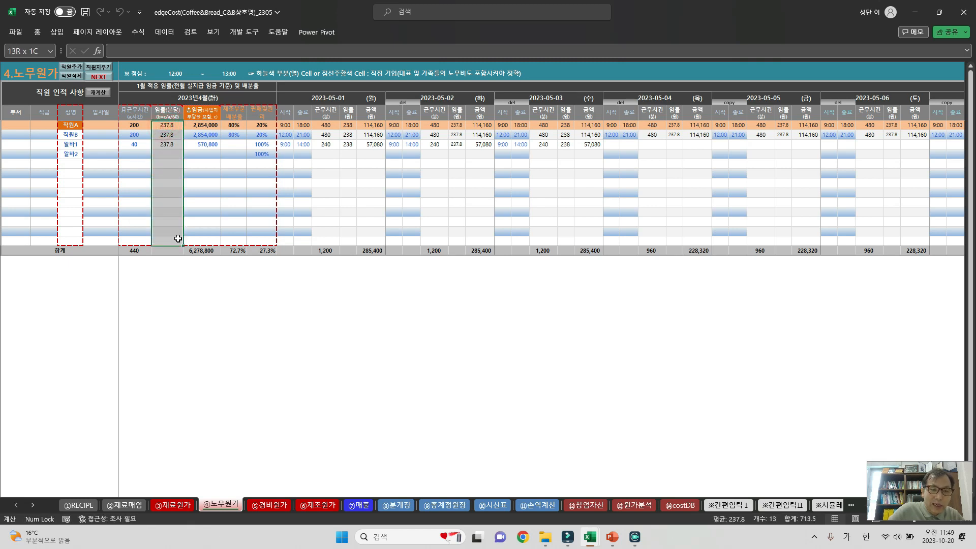
{"action": "left_click", "coordinate": [196, 98]}
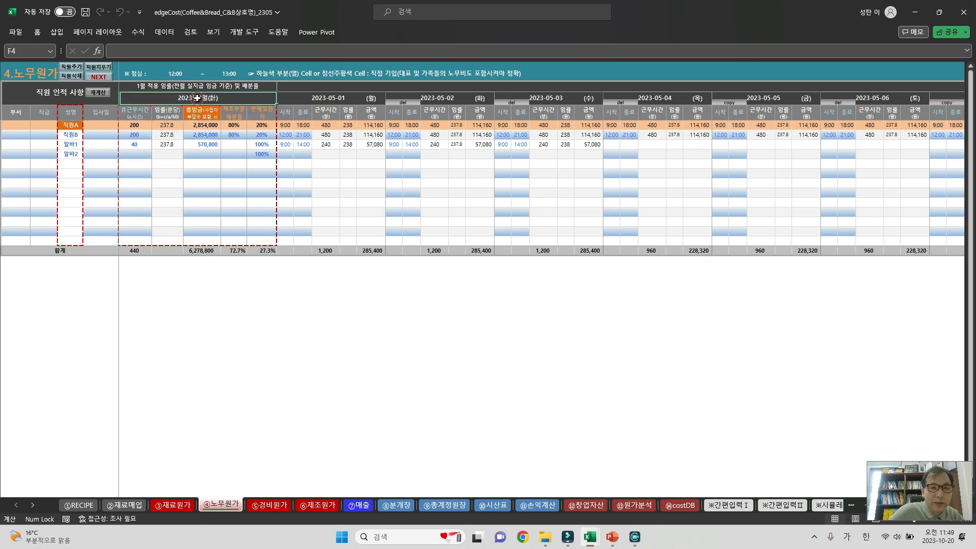
Step: Examine the 임률, 총임금 and 표준근무시간 columns for all staff rows in the 2023년4월(計) block
{"action": "left_click_drag", "start_coordinate": [162, 128], "coordinate": [174, 244]}
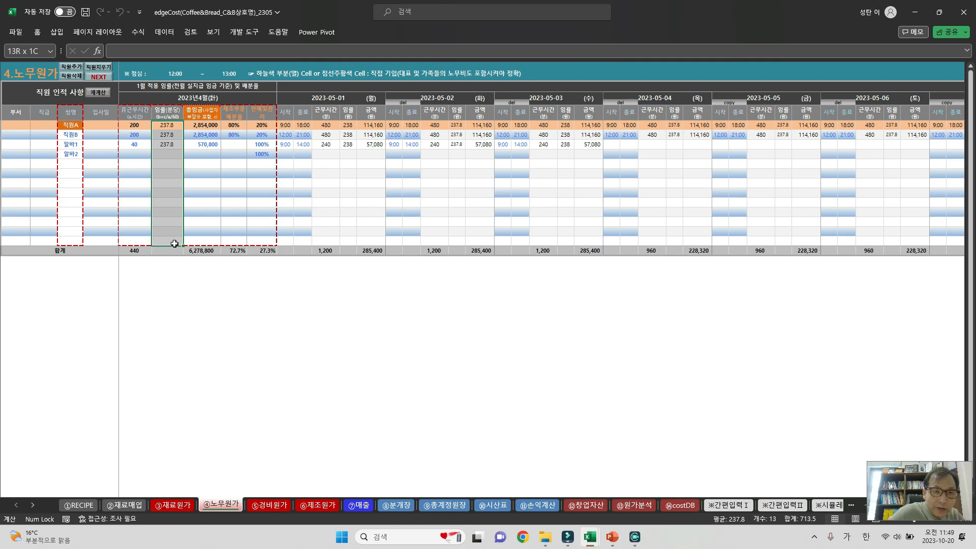
{"action": "left_click_drag", "start_coordinate": [174, 243], "coordinate": [173, 243]}
{"action": "left_click_drag", "start_coordinate": [207, 127], "coordinate": [207, 239]}
{"action": "left_click_drag", "start_coordinate": [133, 125], "coordinate": [142, 234]}
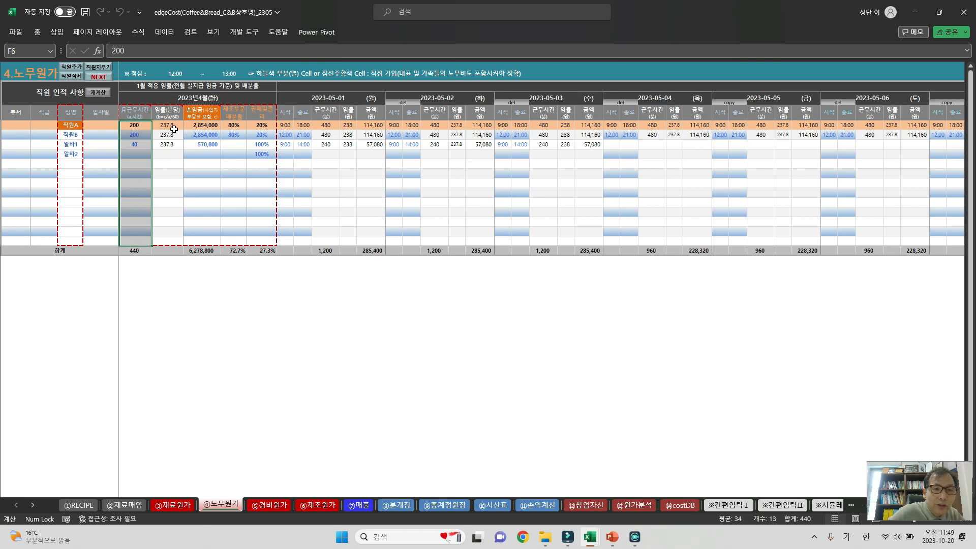
{"action": "left_click", "coordinate": [174, 127]}
{"action": "left_click_drag", "start_coordinate": [173, 127], "coordinate": [172, 245]}
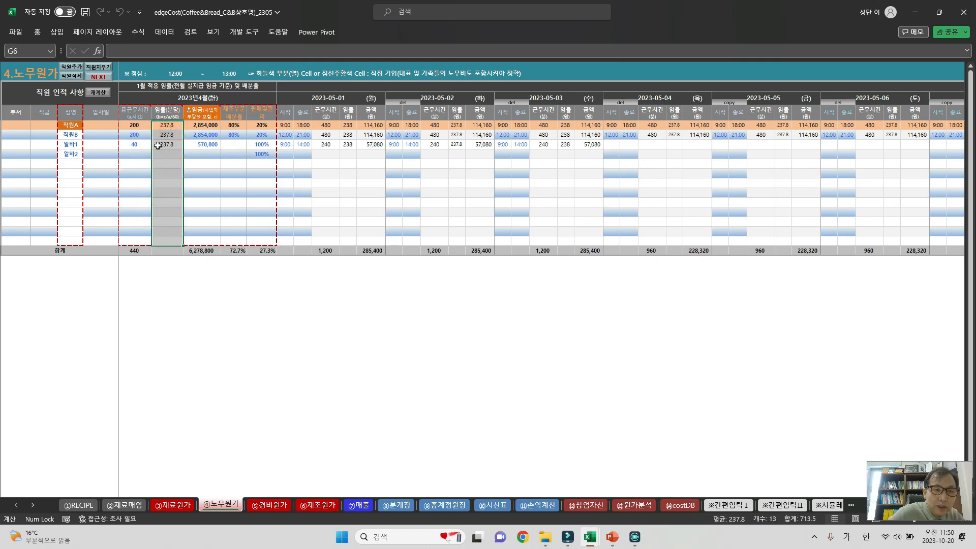
{"action": "left_click", "coordinate": [169, 145]}
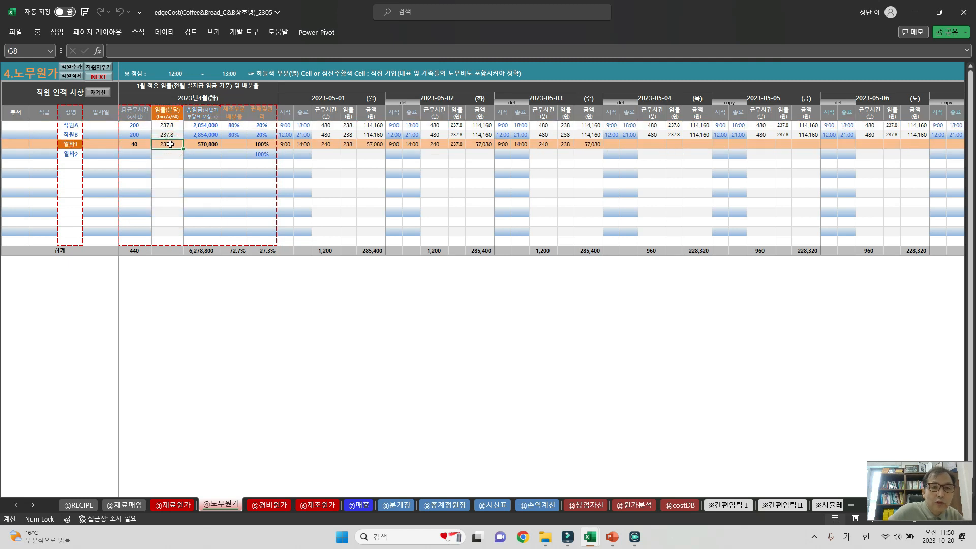
Step: Compare the 임률 of 직원A, 직원B and 알바1 with their daily 근무시간, 임률 and 금액 for 2023-05-01 to 05-03
{"action": "left_click_drag", "start_coordinate": [164, 124], "coordinate": [169, 145]}
{"action": "left_click_drag", "start_coordinate": [323, 125], "coordinate": [392, 144]}
{"action": "left_click", "coordinate": [347, 126]}
{"action": "left_click", "coordinate": [379, 128]}
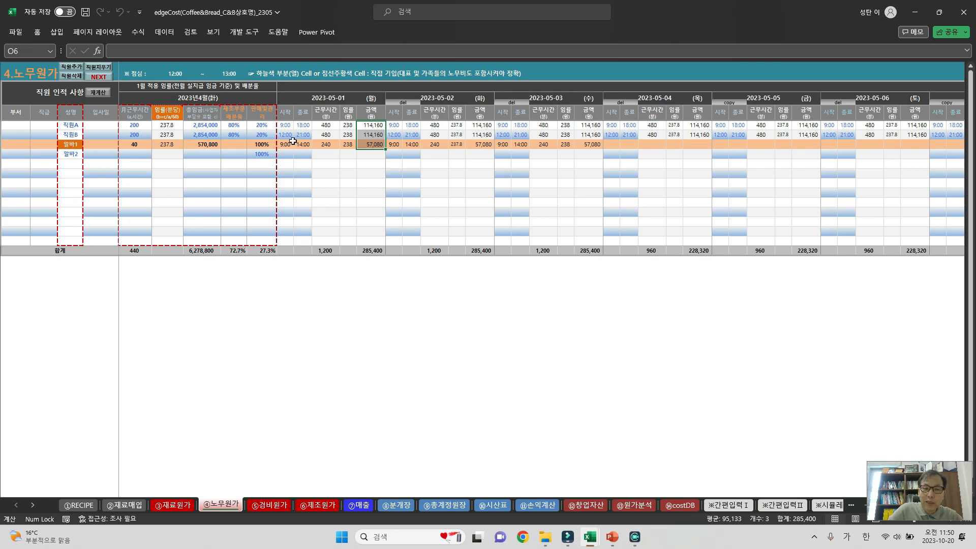
{"action": "left_click_drag", "start_coordinate": [169, 128], "coordinate": [178, 150]}
{"action": "left_click", "coordinate": [349, 125]}
{"action": "left_click_drag", "start_coordinate": [348, 125], "coordinate": [350, 145]}
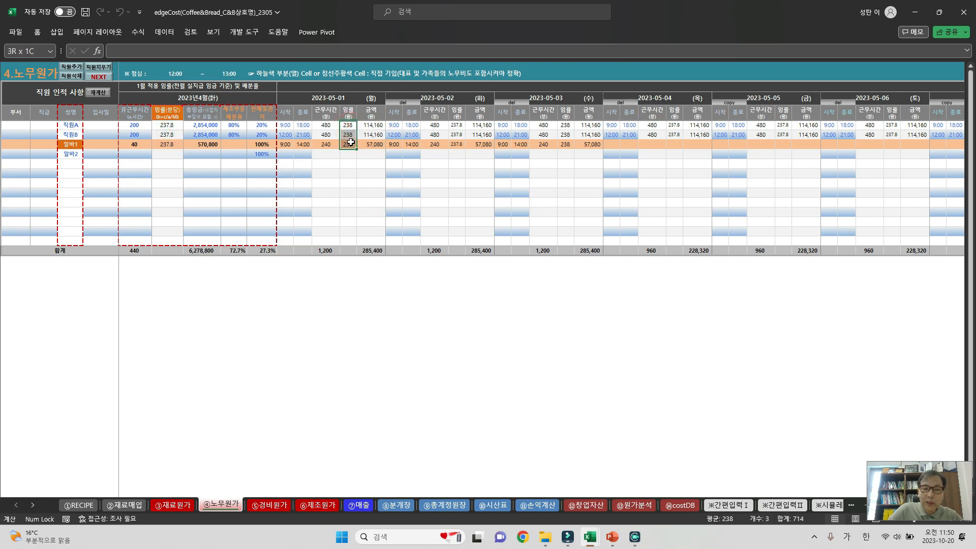
{"action": "left_click_drag", "start_coordinate": [459, 126], "coordinate": [459, 145]}
{"action": "left_click_drag", "start_coordinate": [568, 124], "coordinate": [593, 149]}
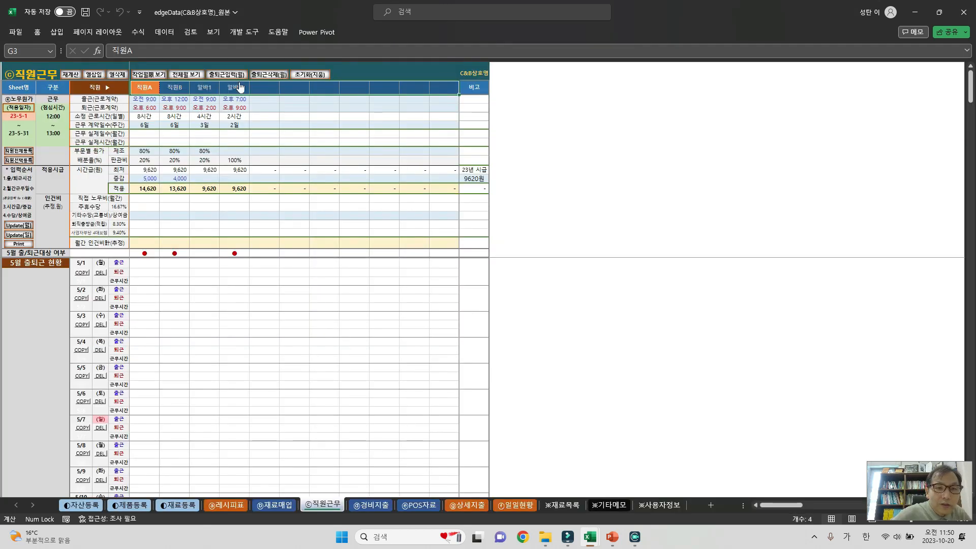
Step: Switch to the edgeData workbook's 직원근무 sheet and add 알바3 as a new staff member in K3 after 알바2
{"action": "left_click", "coordinate": [234, 87]}
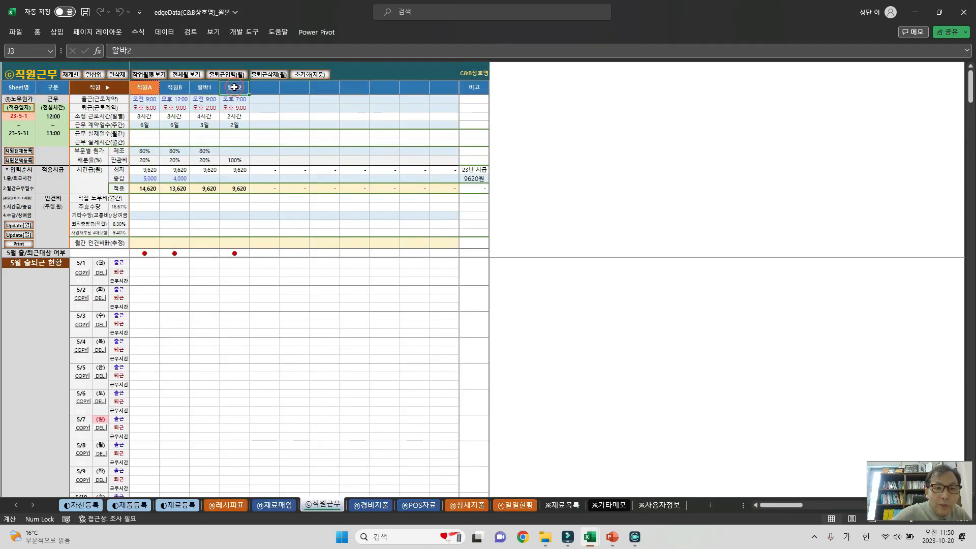
{"action": "left_click", "coordinate": [266, 87]}
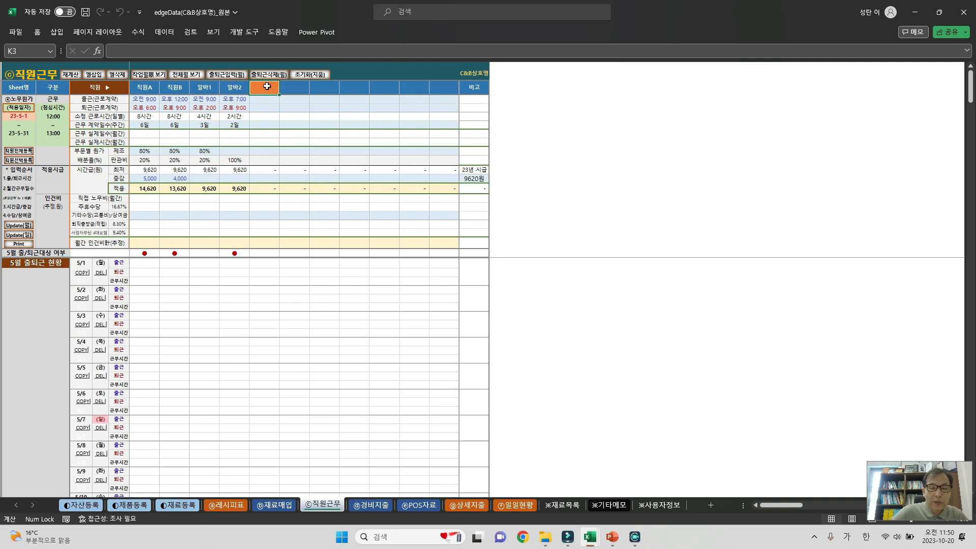
{"action": "type", "text": "알"}
{"action": "key", "text": "Return"}
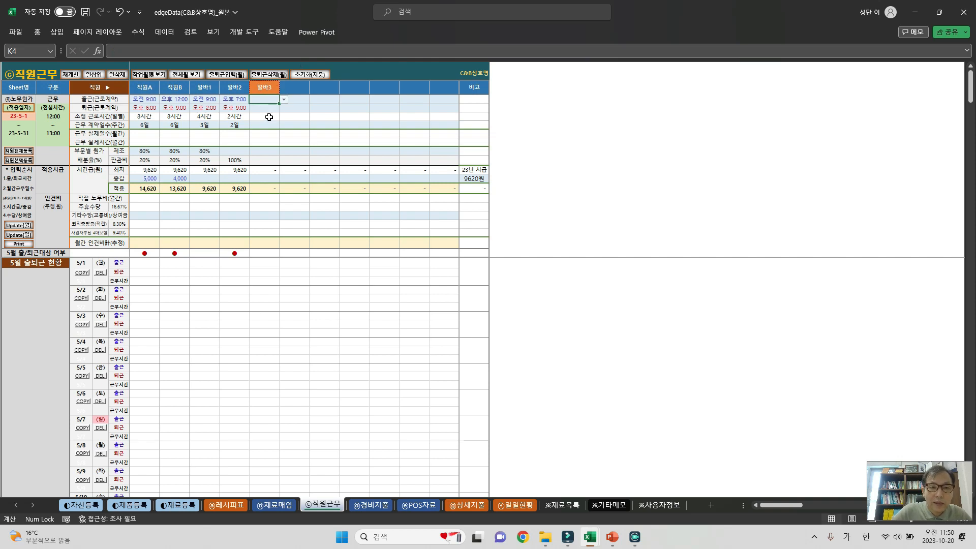
{"action": "left_click", "coordinate": [268, 116]}
{"action": "left_click", "coordinate": [268, 89]}
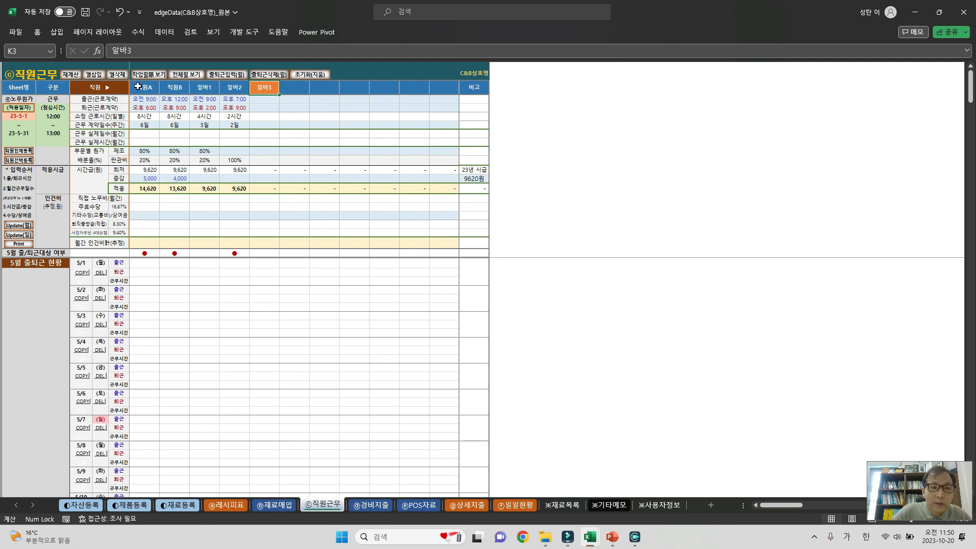
Step: Register the staff from 직원근무 in the edgeCost ④노무원가 sheet, check 알바3's entry, and return to edgeData
{"action": "left_click", "coordinate": [21, 154]}
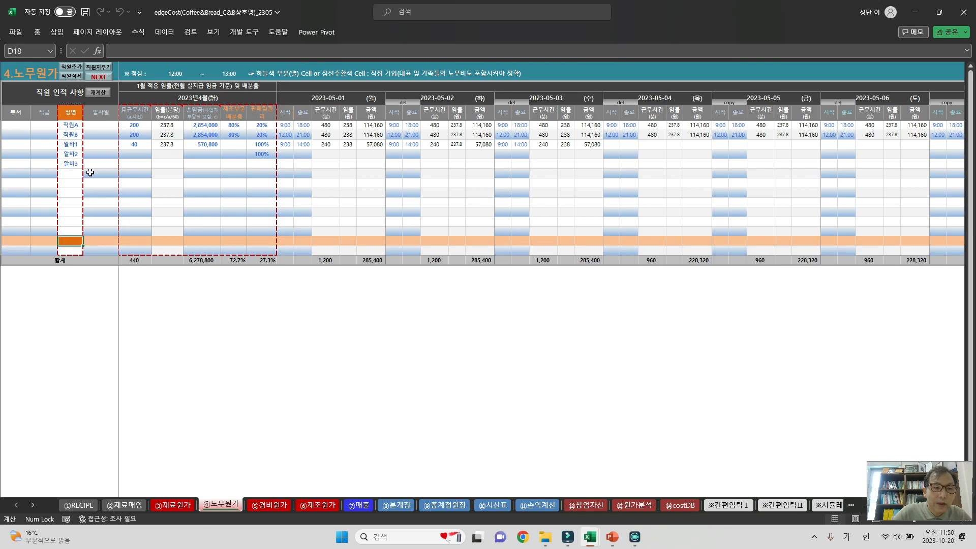
{"action": "left_click", "coordinate": [70, 164]}
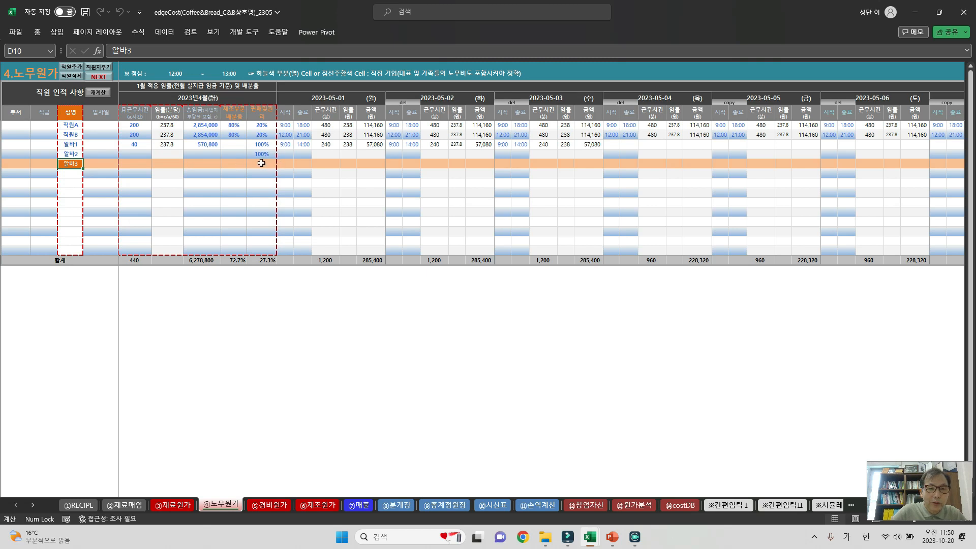
{"action": "key", "text": "alt+Tab"}
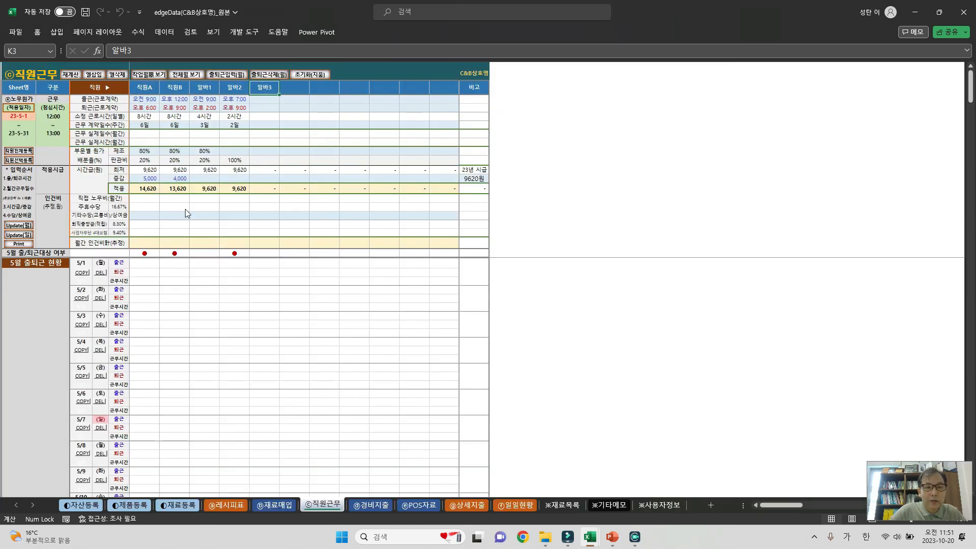
{"action": "left_click_drag", "start_coordinate": [256, 98], "coordinate": [265, 197]}
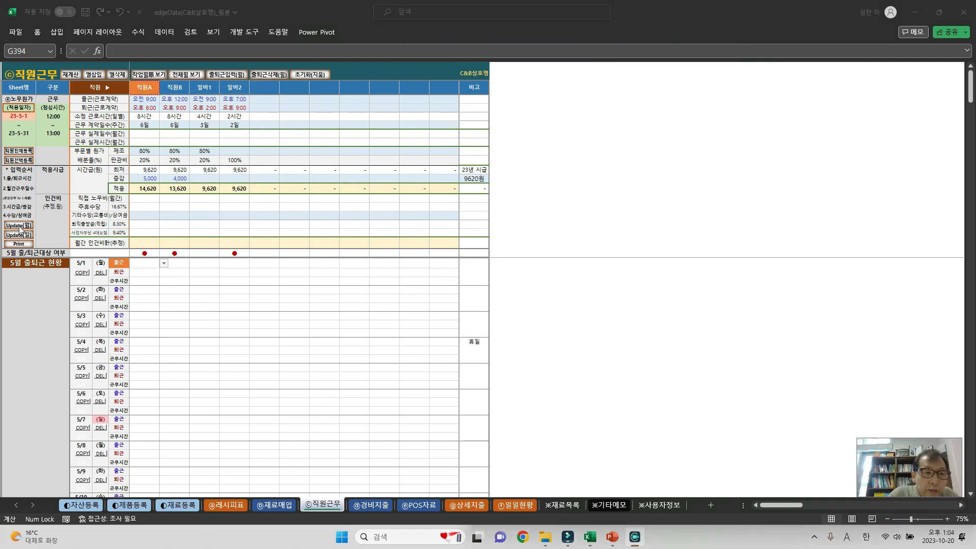
Step: Fill in the monthly clock-in and clock-out times for May and confirm recording them
{"action": "left_click", "coordinate": [19, 227]}
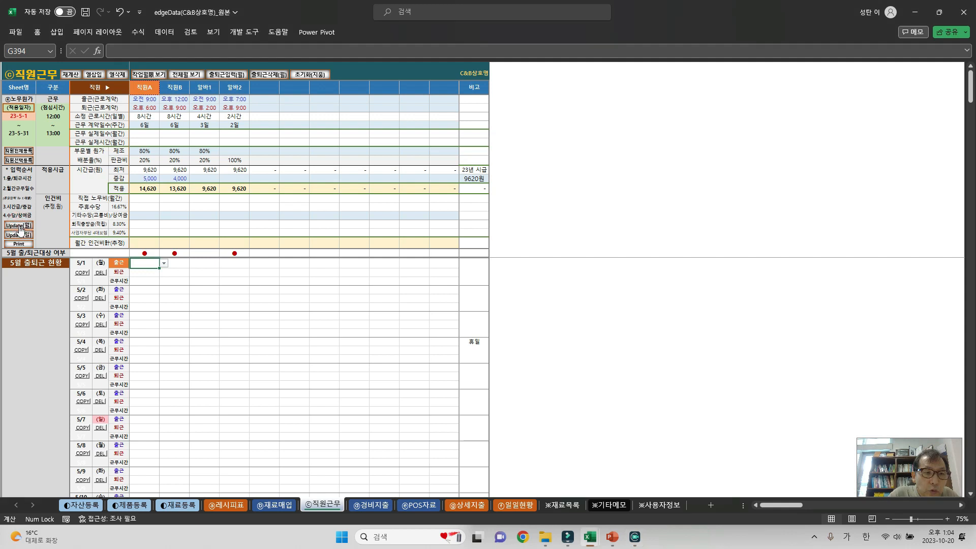
{"action": "left_click", "coordinate": [229, 77]}
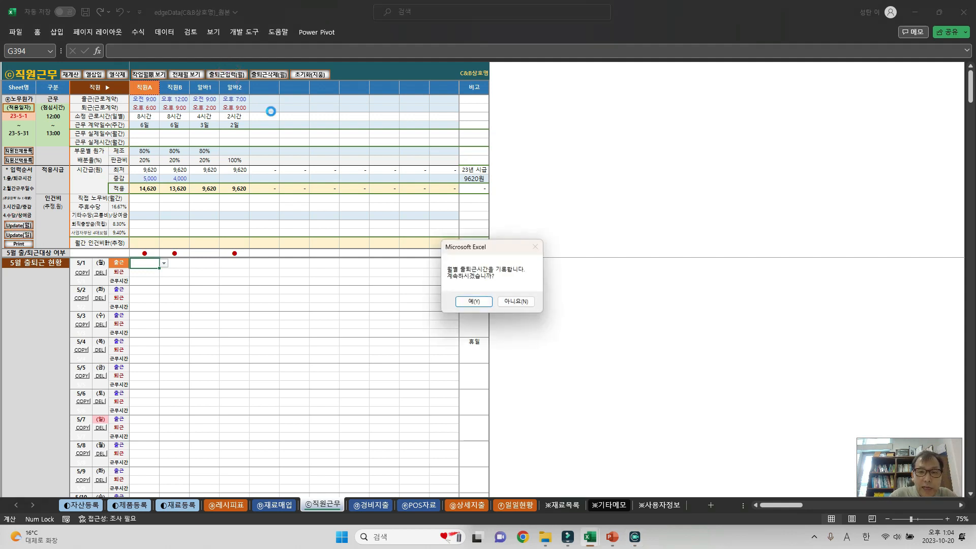
{"action": "left_click", "coordinate": [473, 302]}
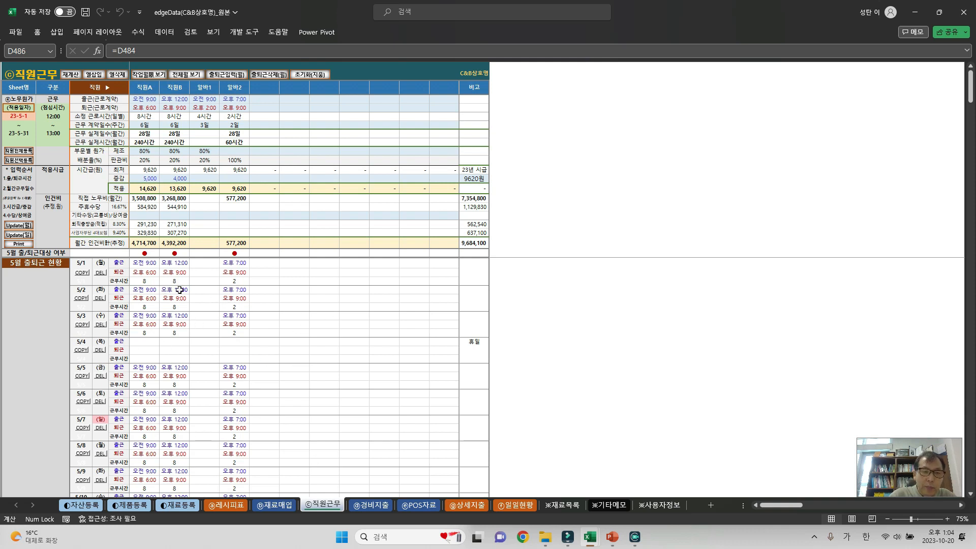
Step: Run the monthly update to transfer labor costs and working hours to the edgeCost ④노무원가 sheet, confirming the entry
{"action": "left_click", "coordinate": [16, 228]}
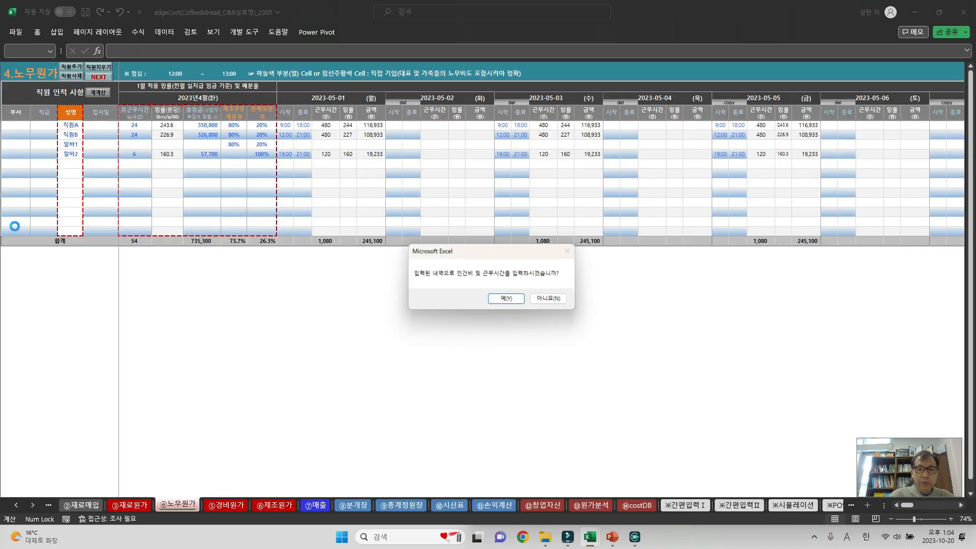
{"action": "left_click", "coordinate": [518, 299]}
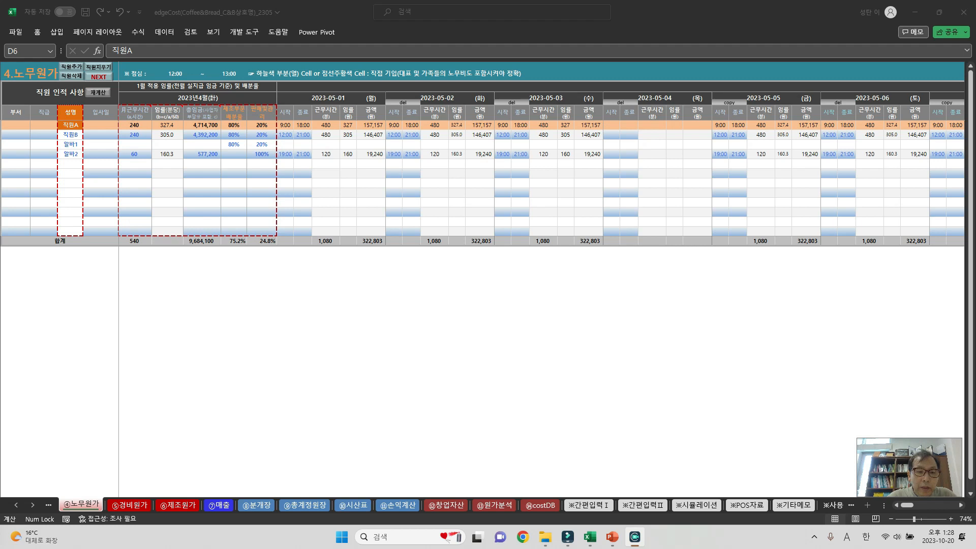
{"action": "left_click", "coordinate": [80, 503]}
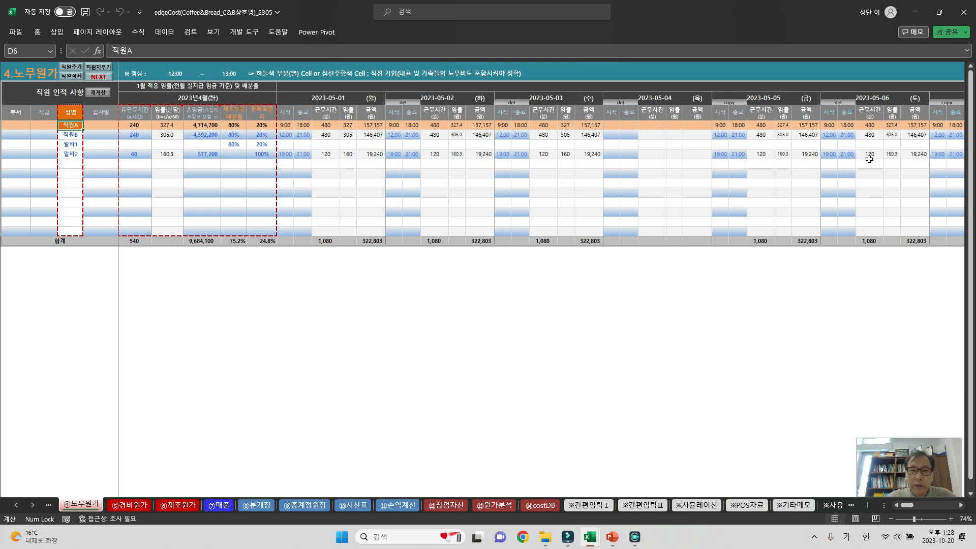
Step: Return to the edgeData workbook and set the 5/2 퇴근 times of 알바2, 직원B and 직원A to 오후 8:00
{"action": "left_click", "coordinate": [586, 536]}
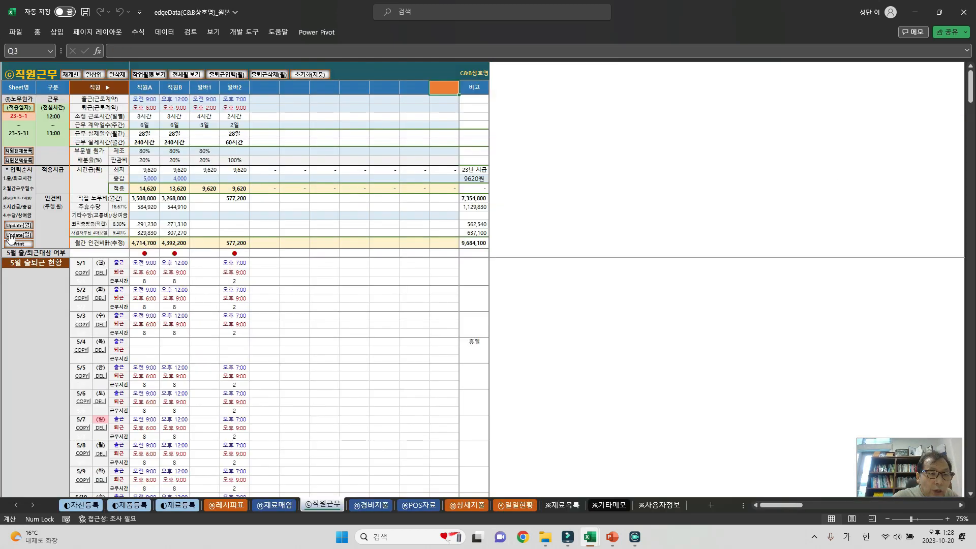
{"action": "left_click", "coordinate": [239, 299]}
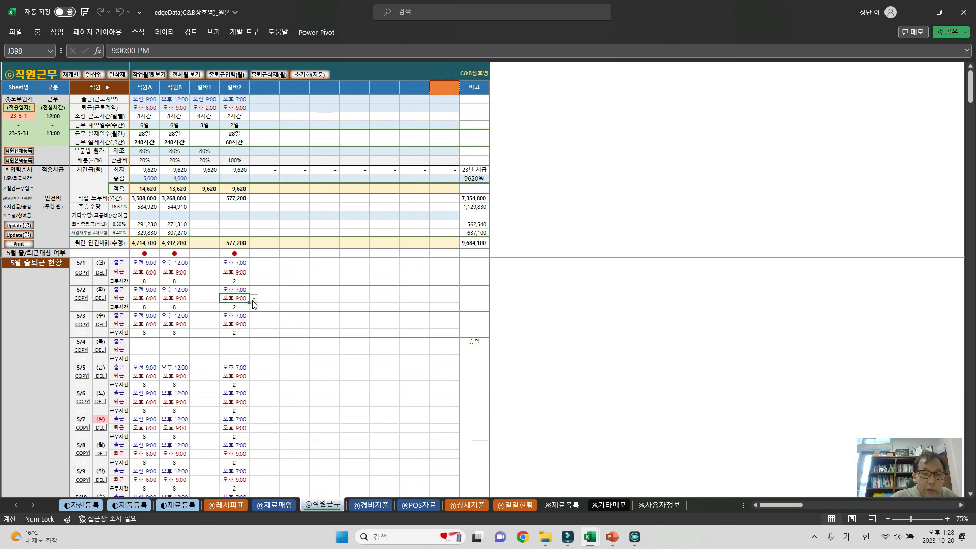
{"action": "left_click", "coordinate": [254, 298]}
{"action": "left_click", "coordinate": [255, 359]}
{"action": "scroll", "coordinate": [261, 394], "scroll_direction": "down", "scroll_amount": 2}
{"action": "left_click", "coordinate": [241, 397]}
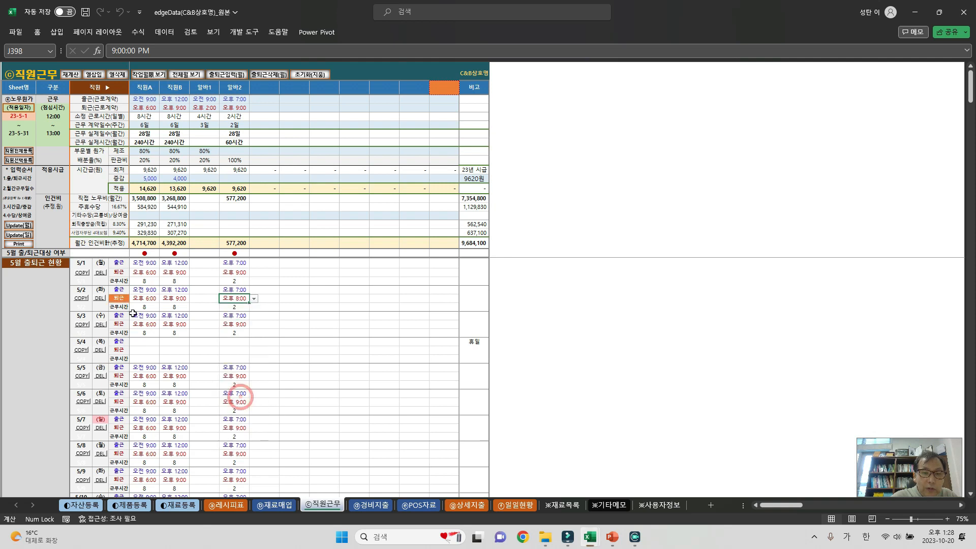
{"action": "left_click", "coordinate": [175, 298]}
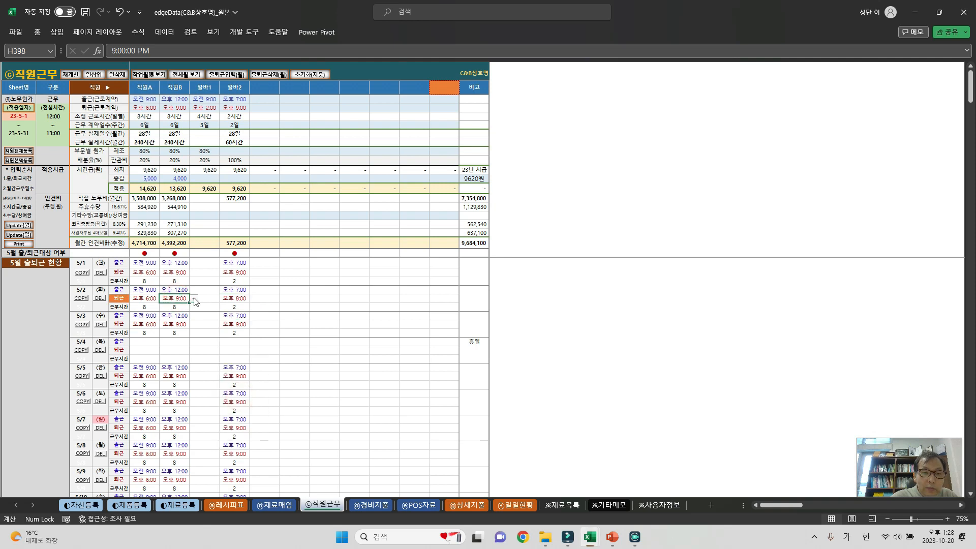
{"action": "left_click", "coordinate": [195, 299]}
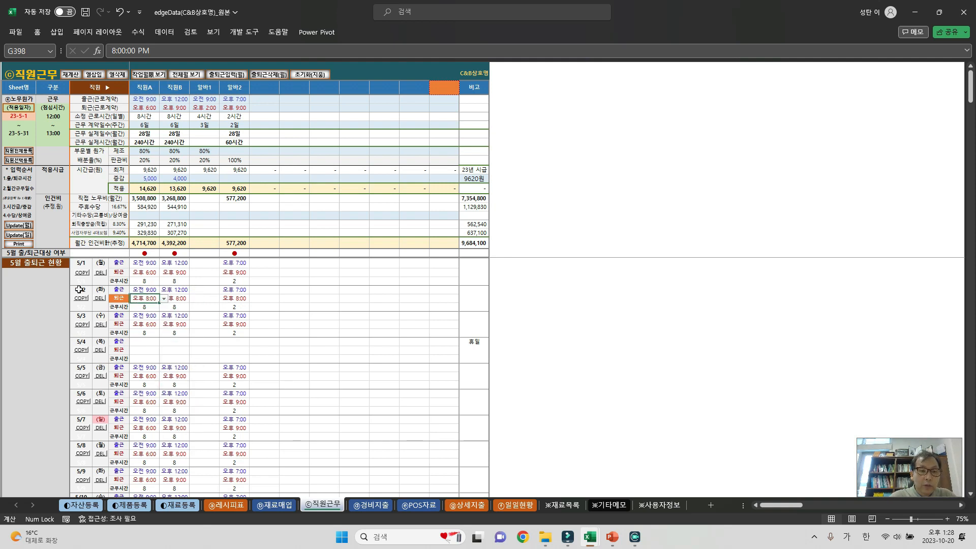
Step: Run the daily update for 5/2 to edgeCost and check the 종료 times under 2023-05-02
{"action": "left_click", "coordinate": [79, 290]}
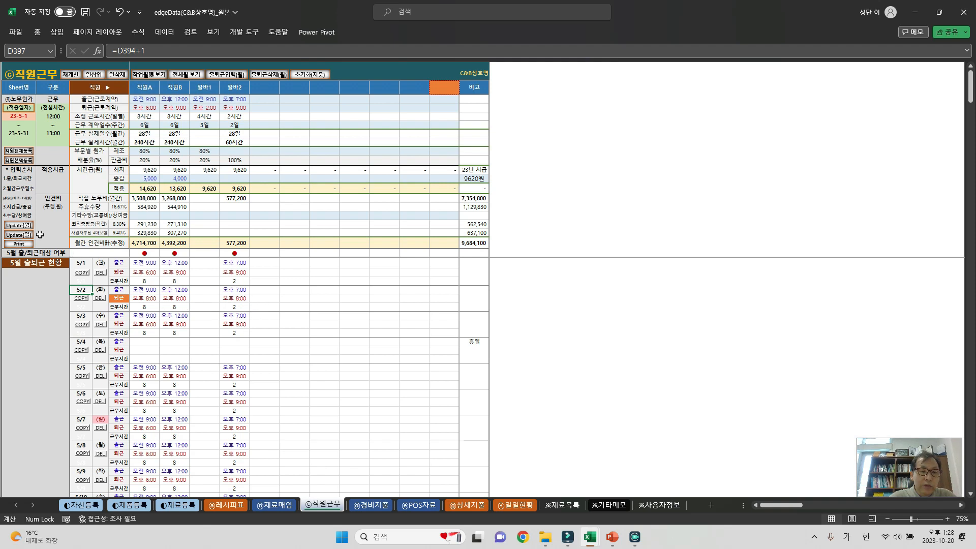
{"action": "left_click", "coordinate": [20, 236]}
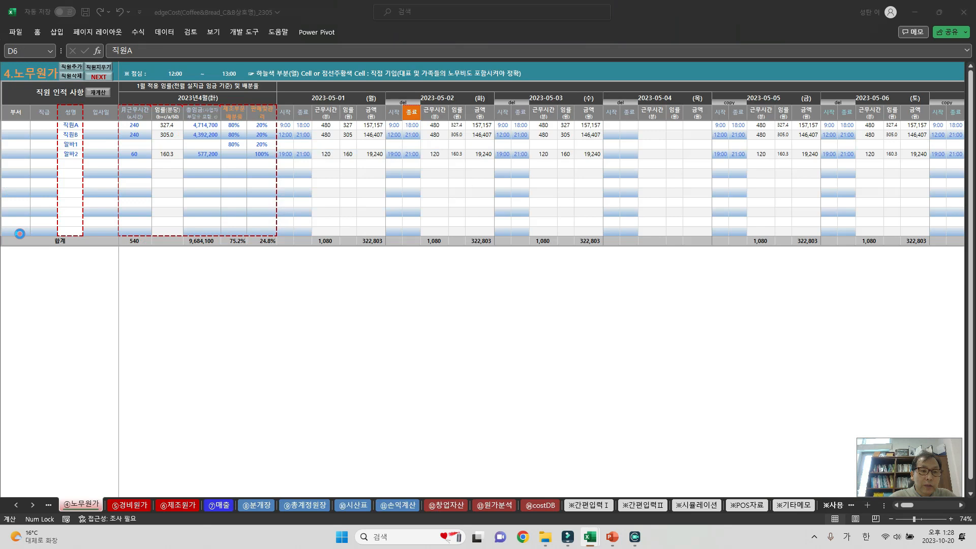
{"action": "left_click", "coordinate": [599, 479]}
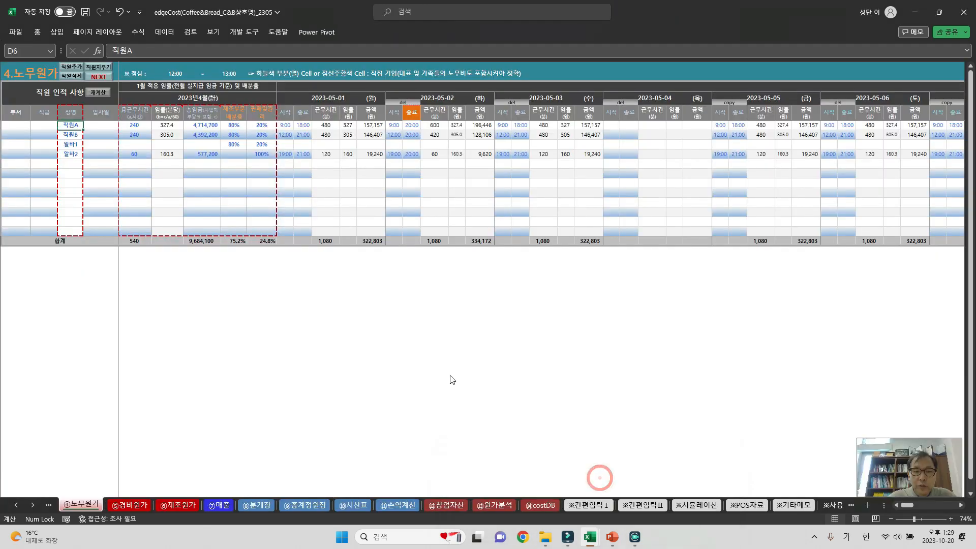
{"action": "left_click_drag", "start_coordinate": [412, 124], "coordinate": [411, 164]}
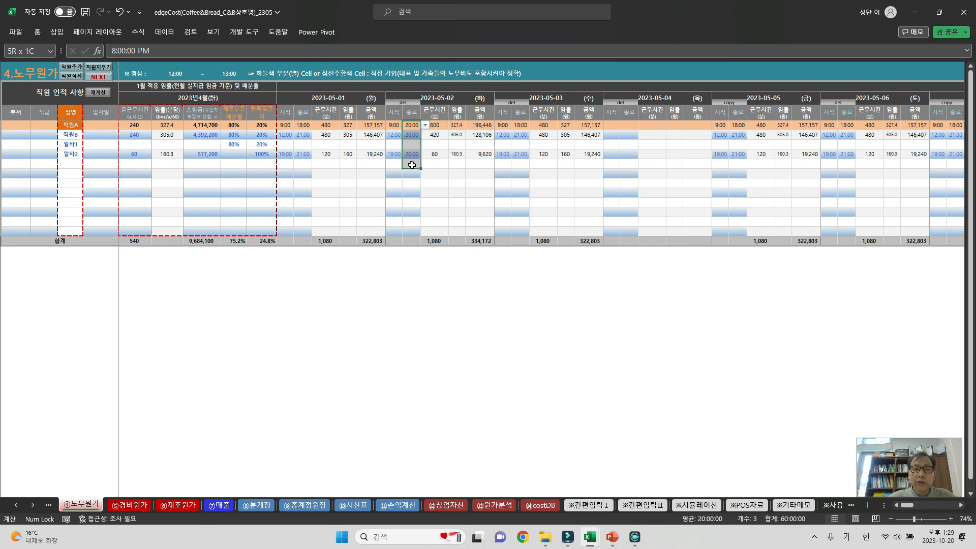
{"action": "left_click_drag", "start_coordinate": [411, 164], "coordinate": [413, 159]}
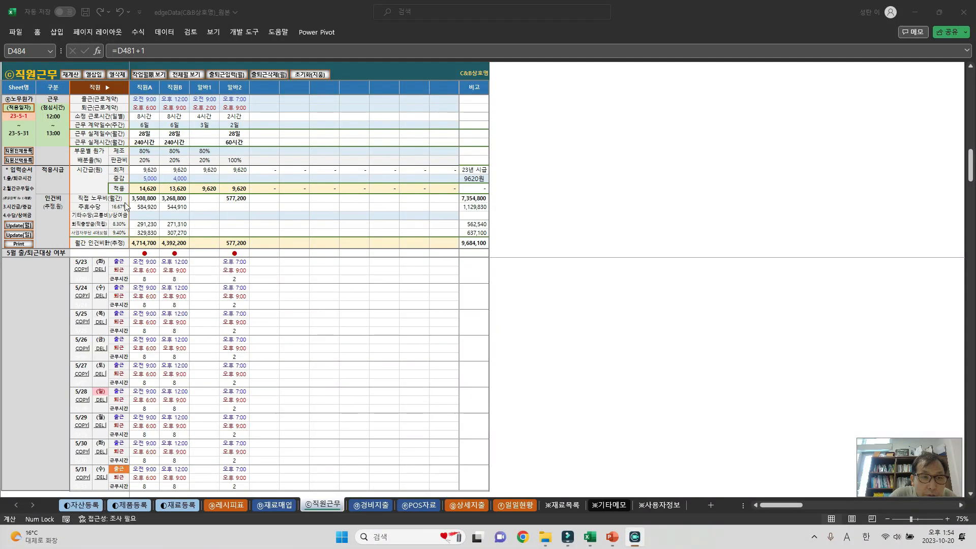
Step: Inspect 알바2's 주휴수당 and 퇴직충당금 formulas in 직원근무, along with its 소정 근로시간 and 근무 계약일수
{"action": "left_click", "coordinate": [145, 205]}
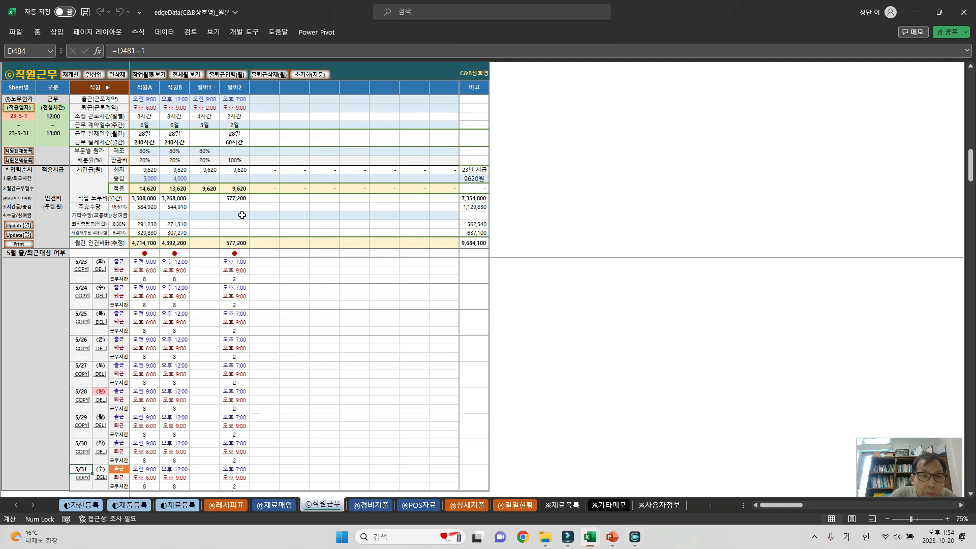
{"action": "left_click", "coordinate": [241, 205]}
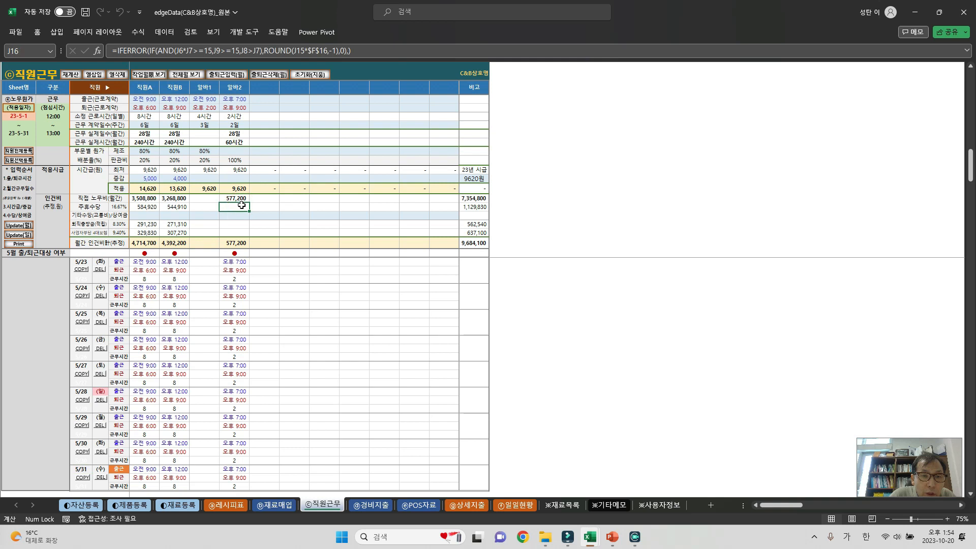
{"action": "left_click", "coordinate": [231, 228]}
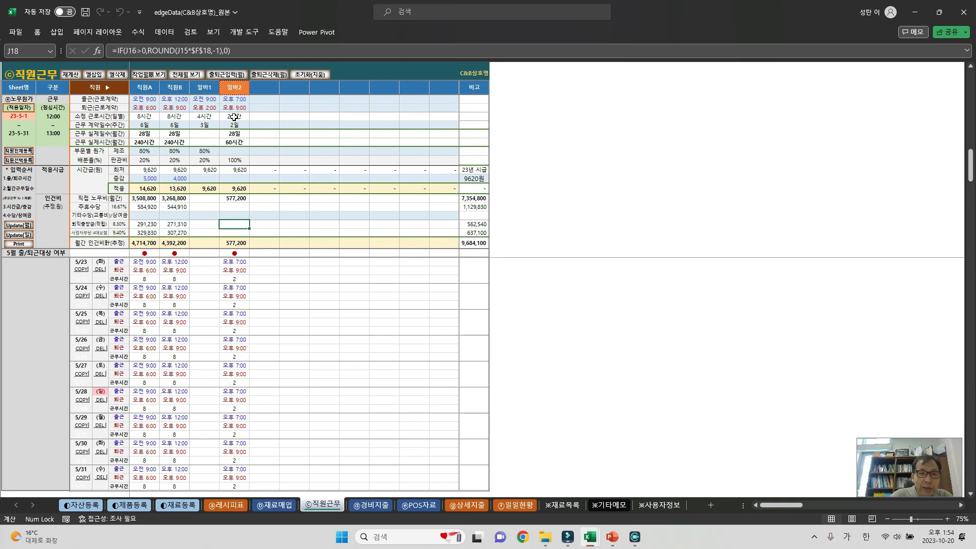
{"action": "left_click_drag", "start_coordinate": [234, 117], "coordinate": [233, 125]}
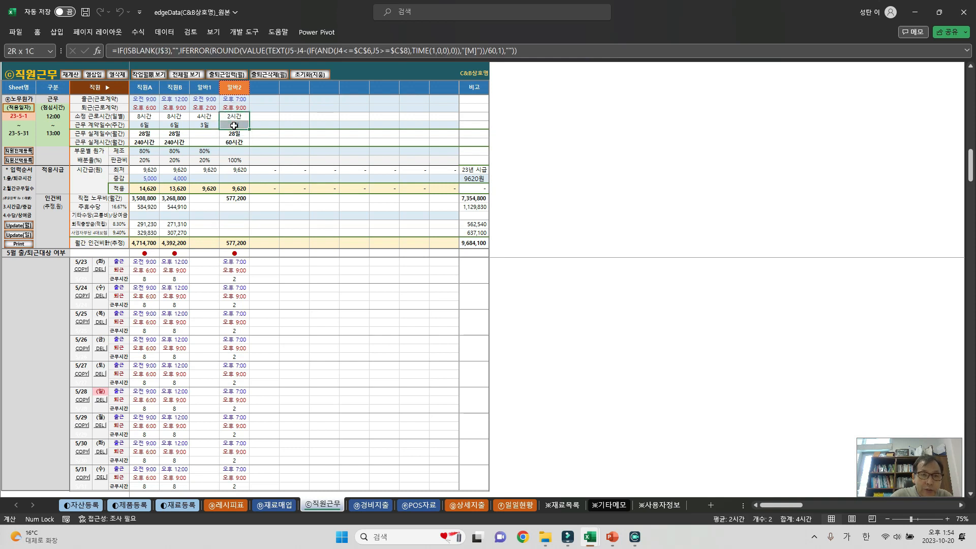
Step: Examine 알바2's 소정 근로시간, the 퇴직충당금 and 사업자부담 4대보험 amounts and formulas for 직원A and 직원B, and the 월간 인건비計 cells from 직원A to 알바2
{"action": "left_click", "coordinate": [237, 113]}
{"action": "left_click", "coordinate": [233, 118]}
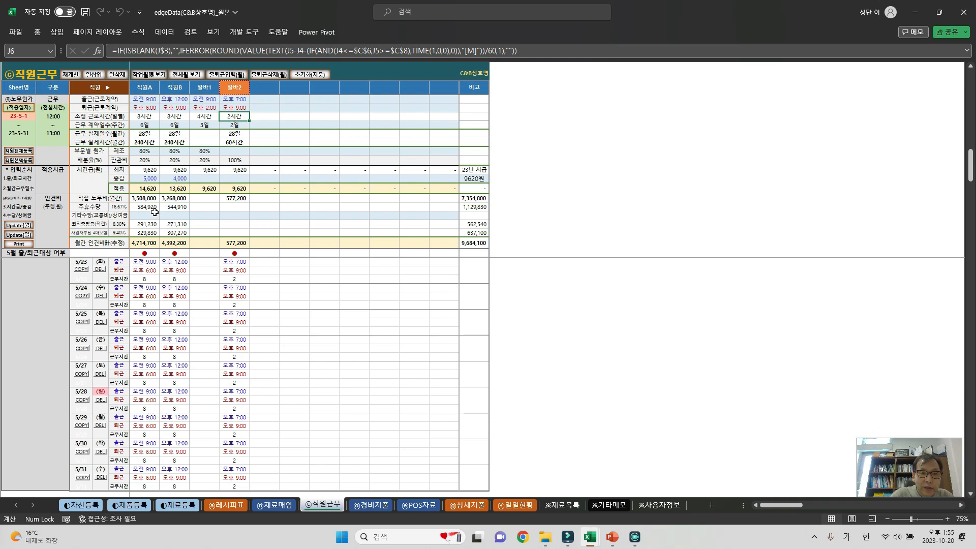
{"action": "left_click_drag", "start_coordinate": [140, 209], "coordinate": [176, 227]}
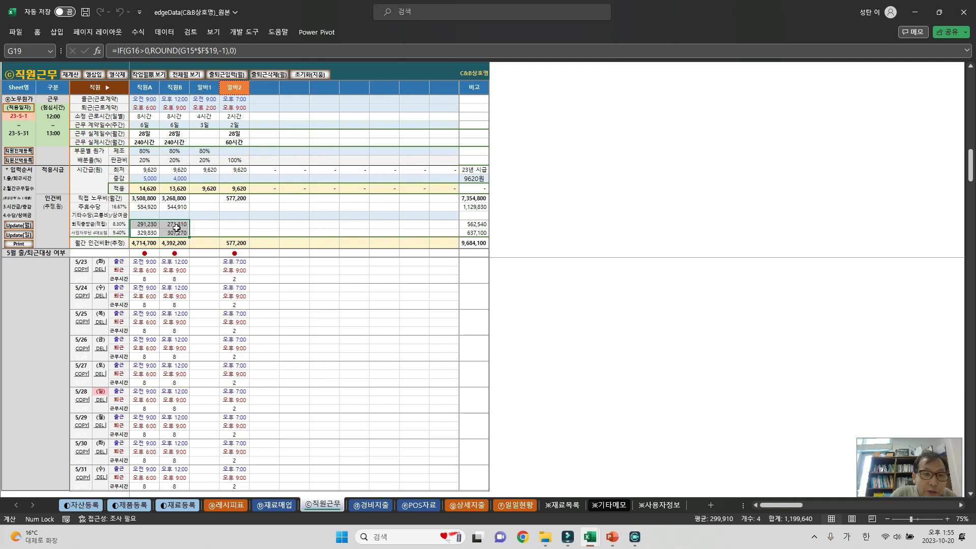
{"action": "left_click", "coordinate": [150, 223]}
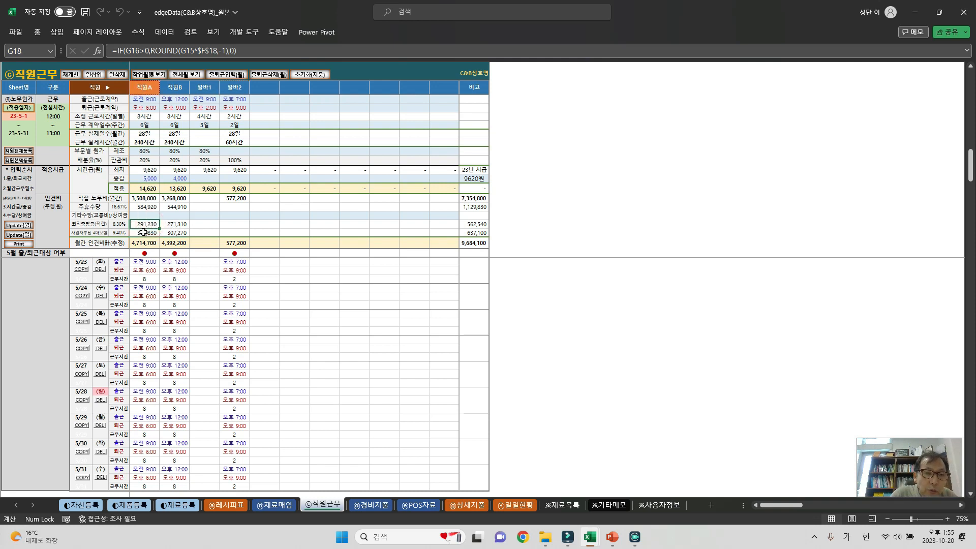
{"action": "left_click", "coordinate": [145, 232]}
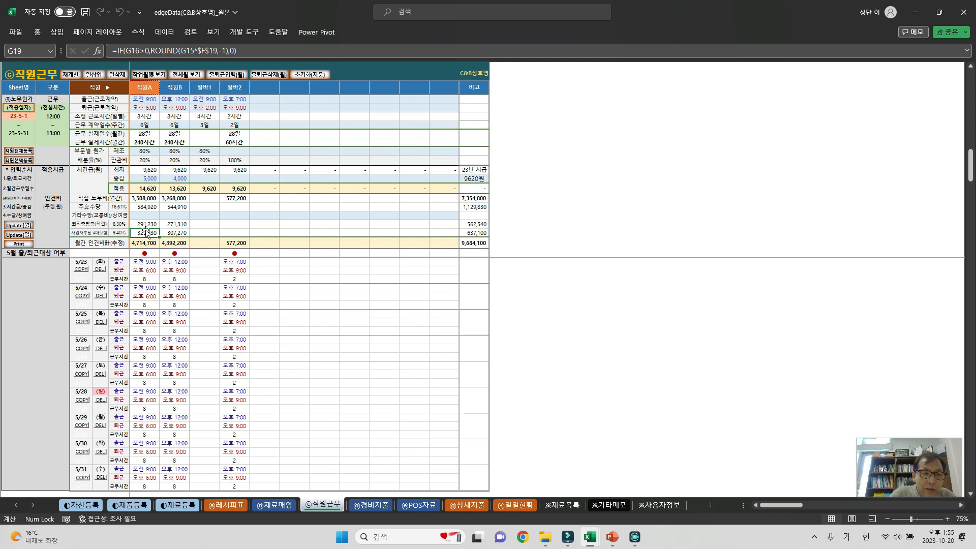
{"action": "left_click", "coordinate": [144, 223]}
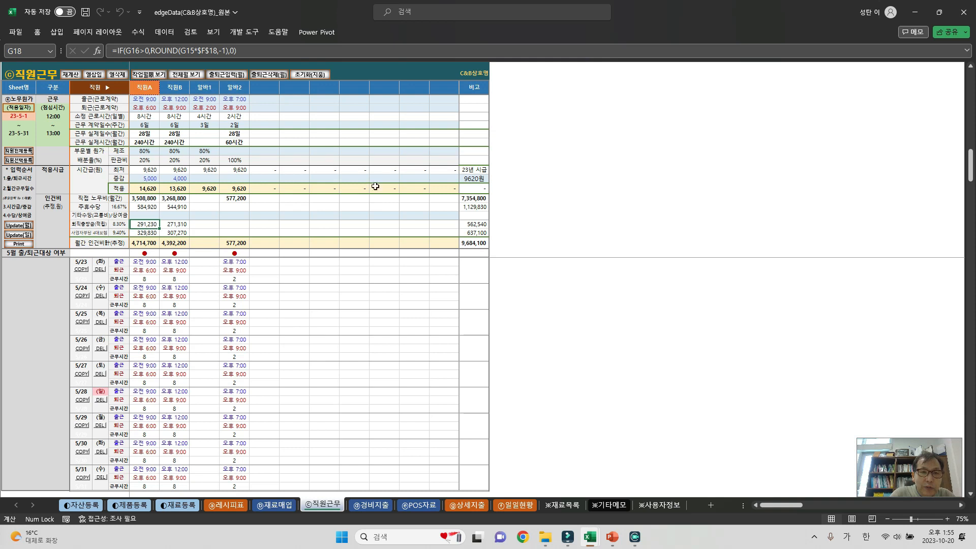
{"action": "left_click_drag", "start_coordinate": [137, 245], "coordinate": [249, 247]}
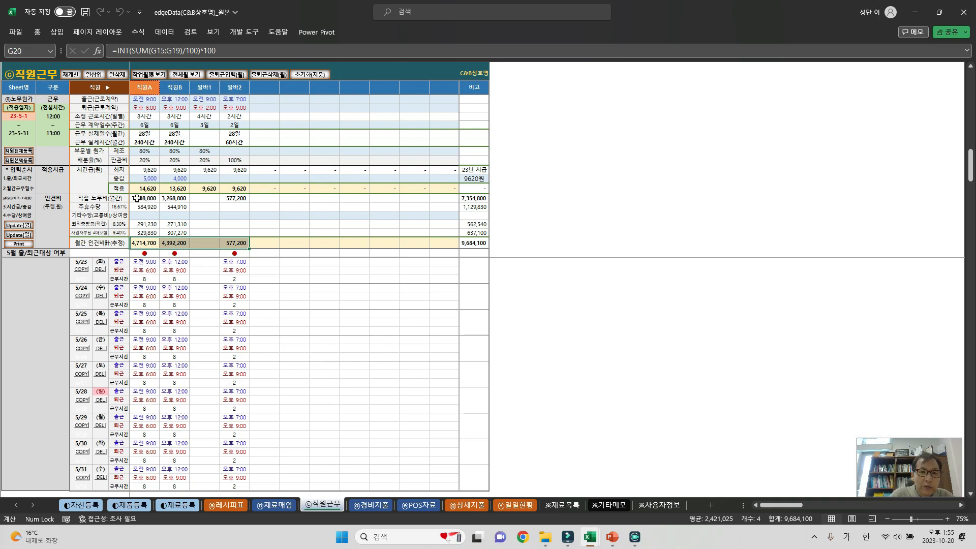